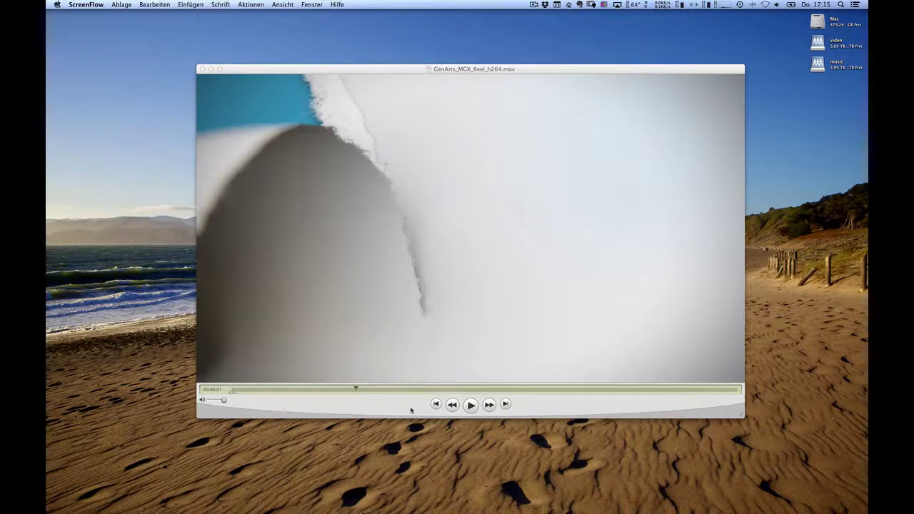
Play GenArts_MGX_Reel_h264.mov from the beginning in full screen and return to the windowed view.
{"action": "left_click", "coordinate": [436, 404]}
{"action": "key", "text": "super+f"}
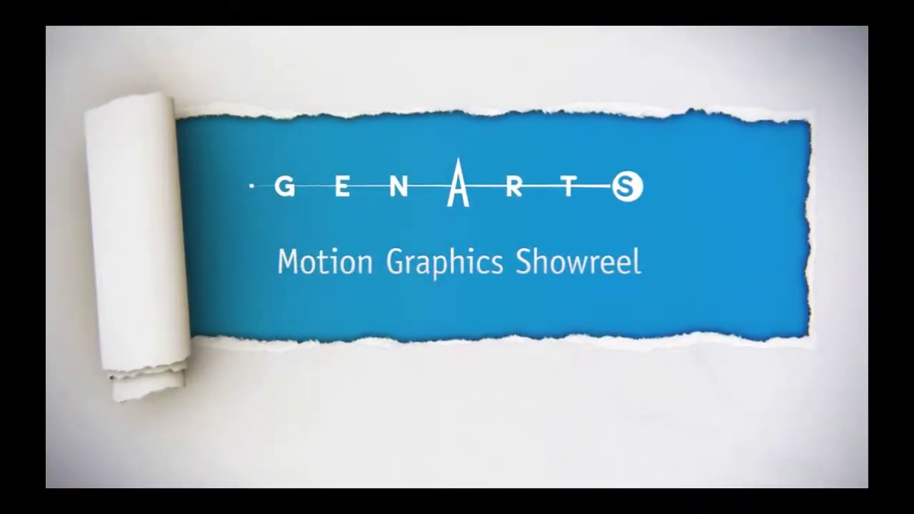
{"action": "key", "text": "Escape"}
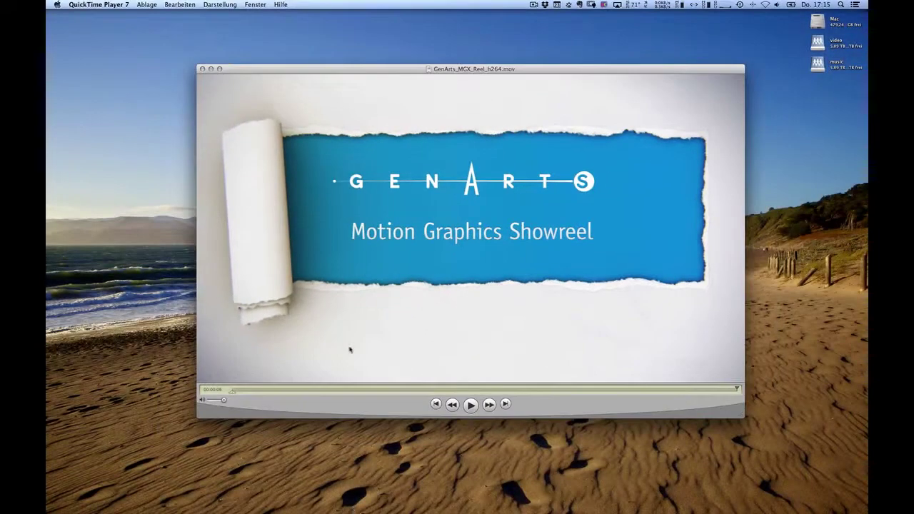
Scrub back through the paper-tearing shots of the reel and close the movie.
{"action": "left_click", "coordinate": [337, 391]}
{"action": "left_click_drag", "start_coordinate": [337, 391], "coordinate": [320, 408]}
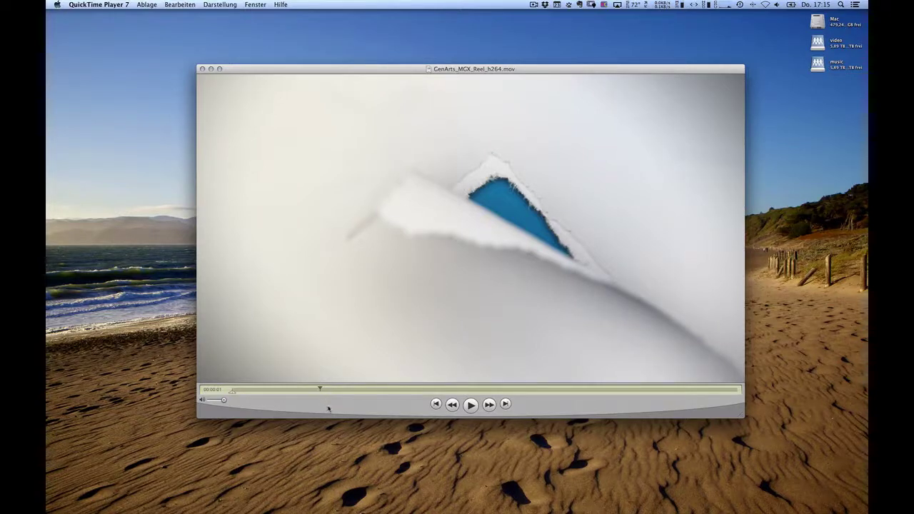
{"action": "left_click_drag", "start_coordinate": [321, 391], "coordinate": [290, 407]}
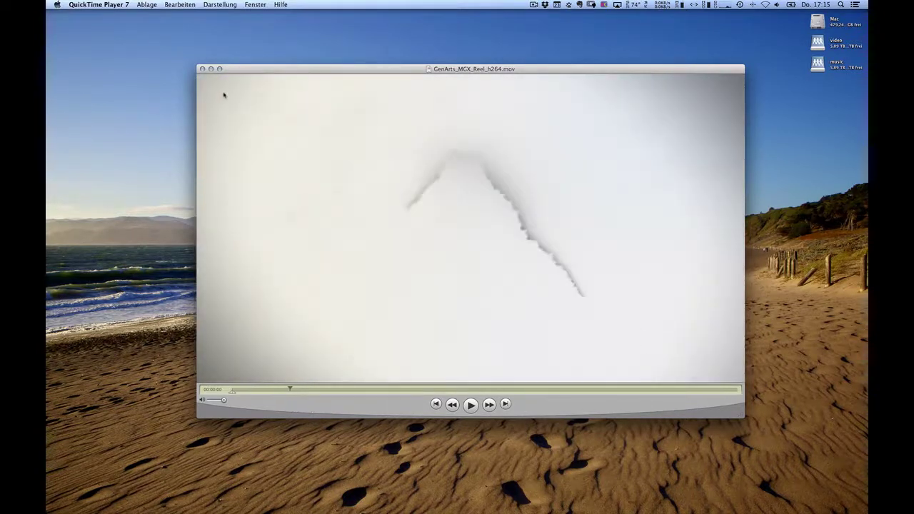
{"action": "left_click", "coordinate": [203, 69]}
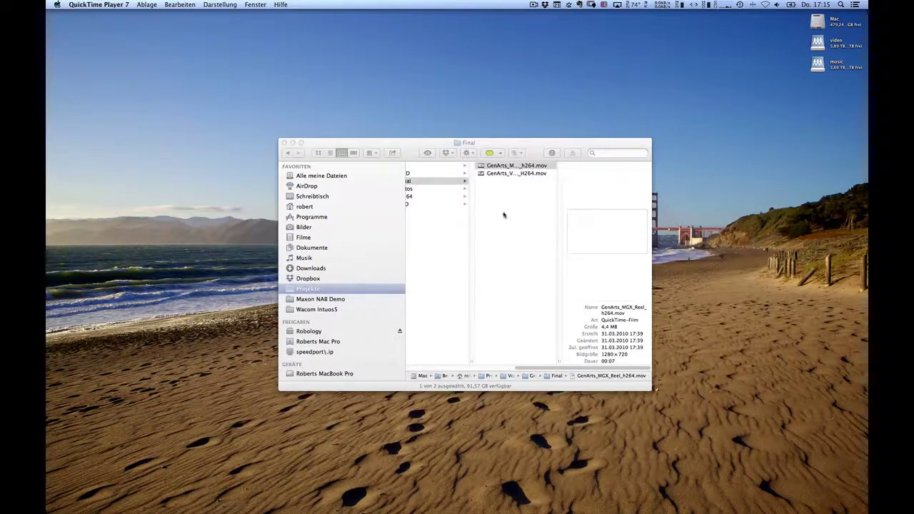
Open the Fotos folder of the GenArts_NAB project in Finder and preview IMG_0001.CR2.
{"action": "left_click", "coordinate": [501, 226]}
{"action": "scroll", "coordinate": [525, 372], "scroll_direction": "left", "scroll_amount": 5}
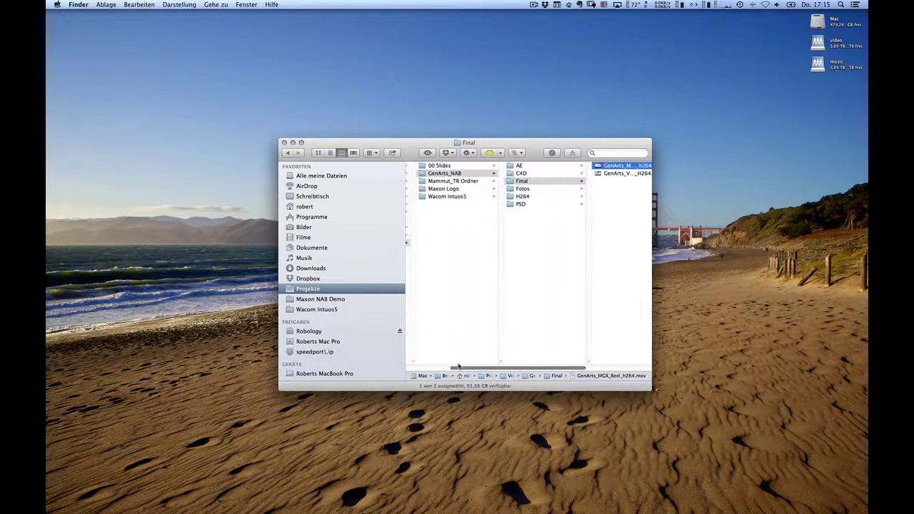
{"action": "left_click", "coordinate": [574, 188]}
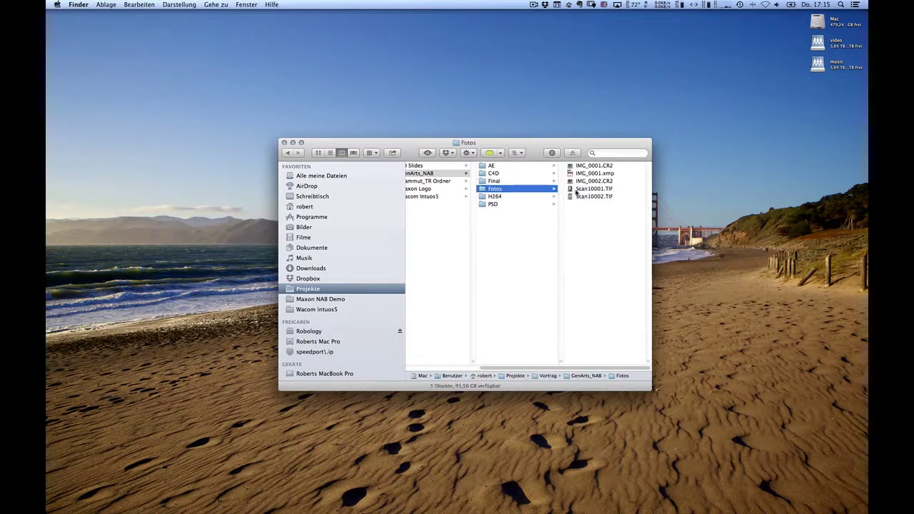
{"action": "left_click", "coordinate": [625, 166]}
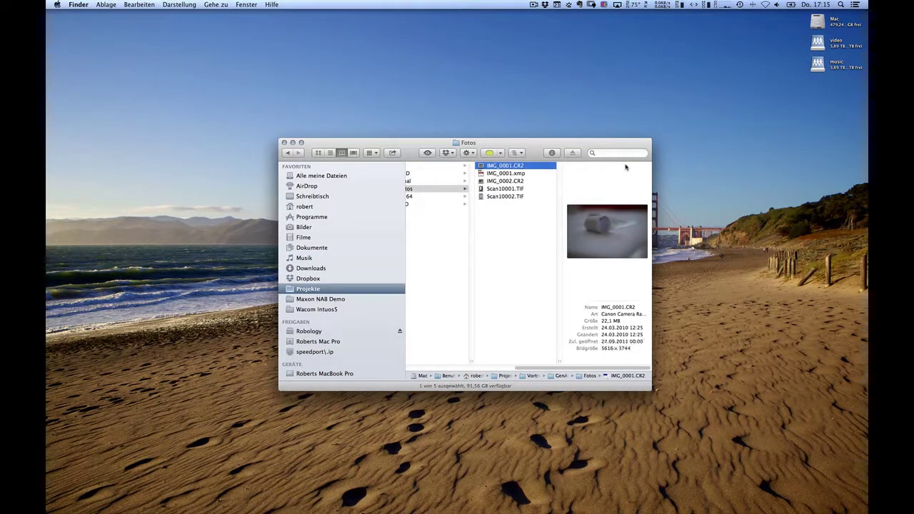
{"action": "key", "text": "space"}
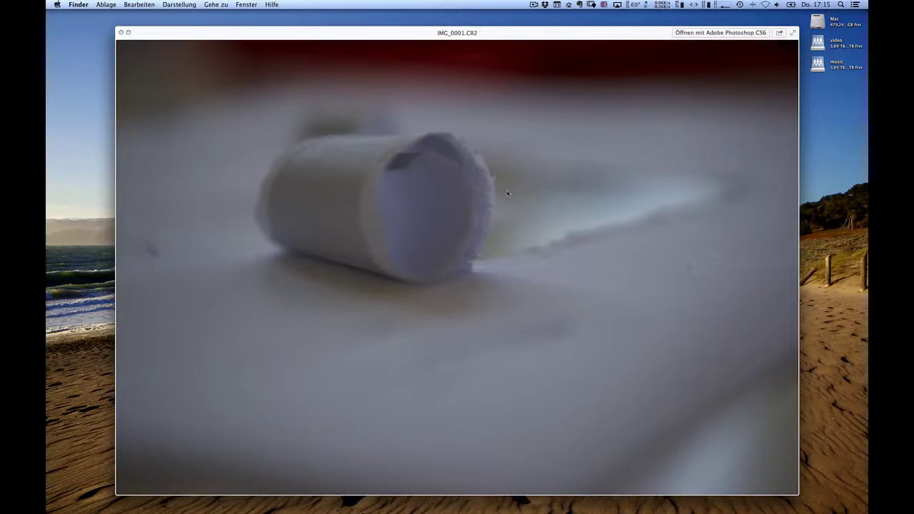
Close the first photo's preview and view the second reference photo, IMG_0002.CR2.
{"action": "key", "text": "space"}
{"action": "key", "text": "Down"}
{"action": "key", "text": "space"}
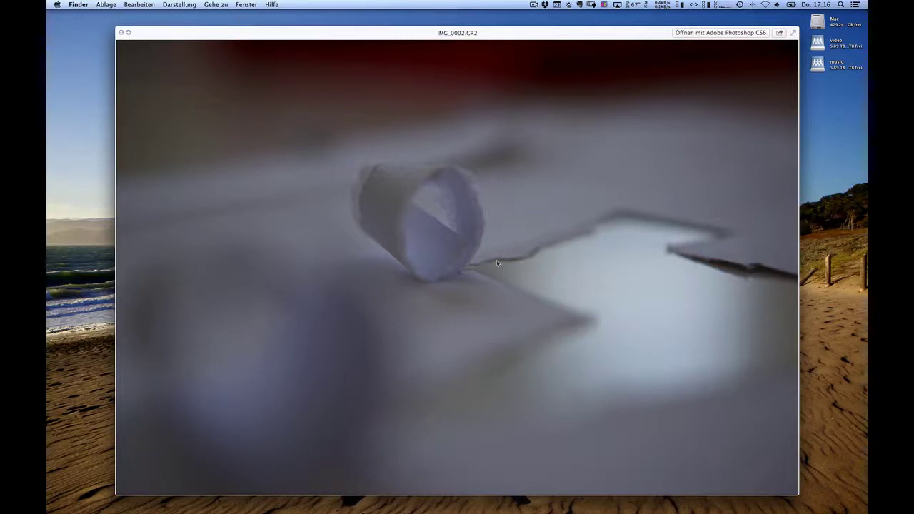
{"action": "key", "text": "space"}
Open Scan10001.TIF in Preview, magnify it and widen its window around the torn paper edge.
{"action": "key", "text": "Down"}
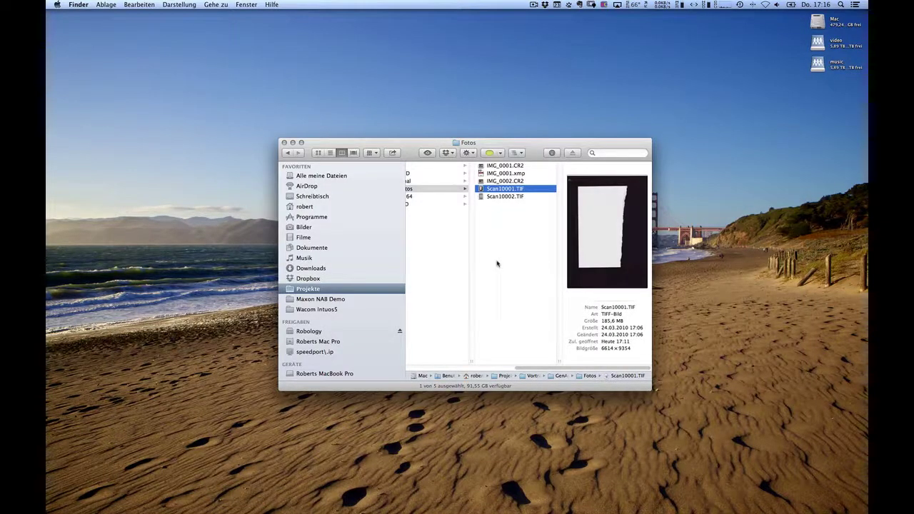
{"action": "key", "text": "space"}
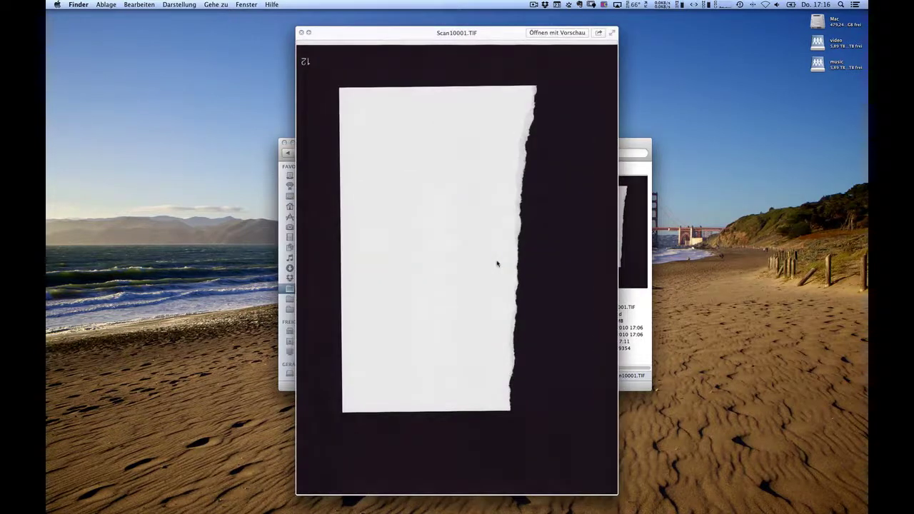
{"action": "double_click", "coordinate": [636, 214]}
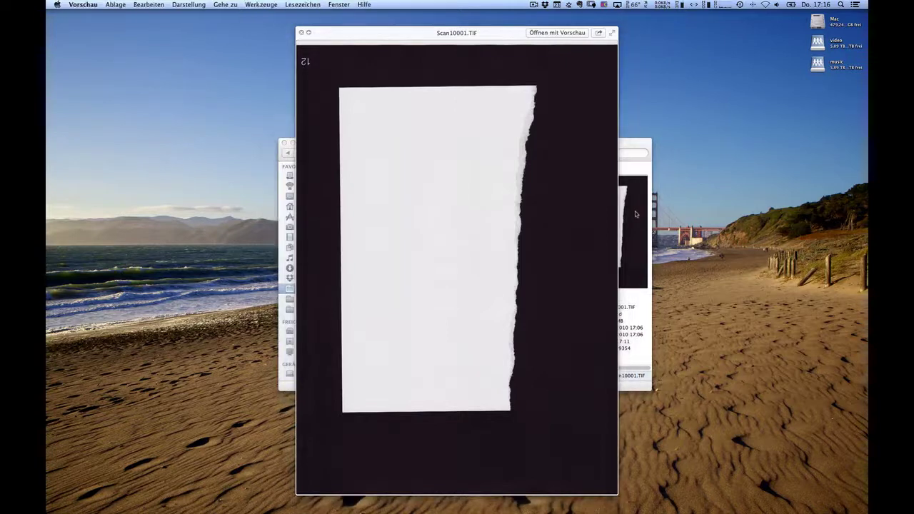
{"action": "key", "text": "super+plus"}
{"action": "key", "text": "super+plus"}
{"action": "key", "text": "super+plus"}
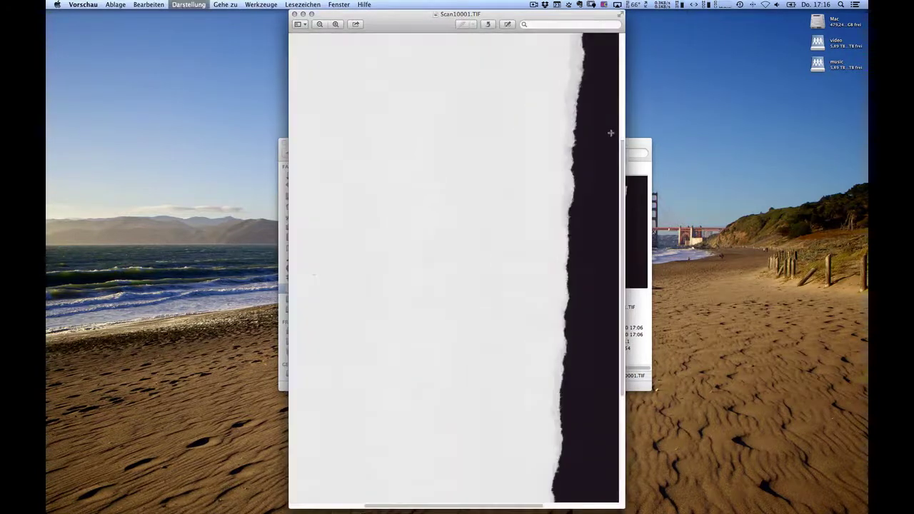
{"action": "left_click_drag", "start_coordinate": [625, 508], "coordinate": [819, 508]}
{"action": "left_click_drag", "start_coordinate": [611, 16], "coordinate": [522, 16]}
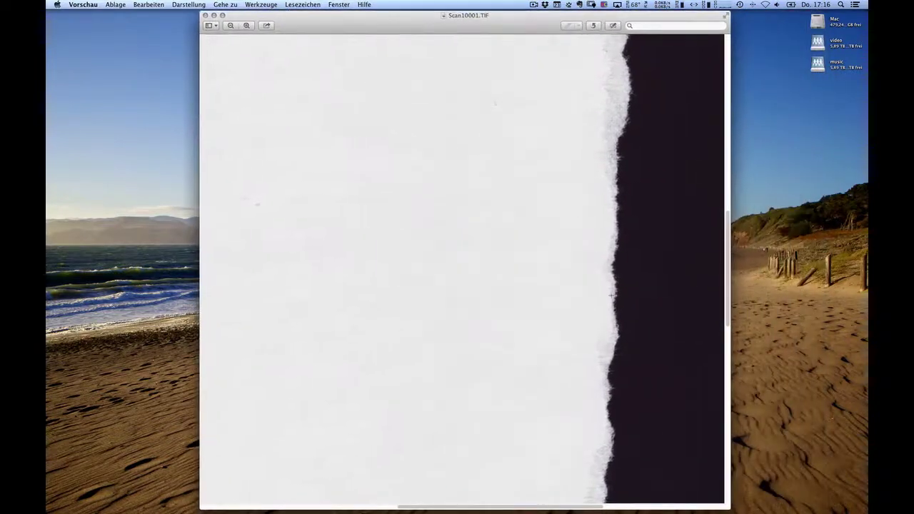
Examine the fibres along the torn edge of the scanned paper at several magnifications.
{"action": "key", "text": "super+plus"}
{"action": "left_click_drag", "start_coordinate": [528, 507], "coordinate": [565, 508]}
{"action": "key", "text": "super+plus"}
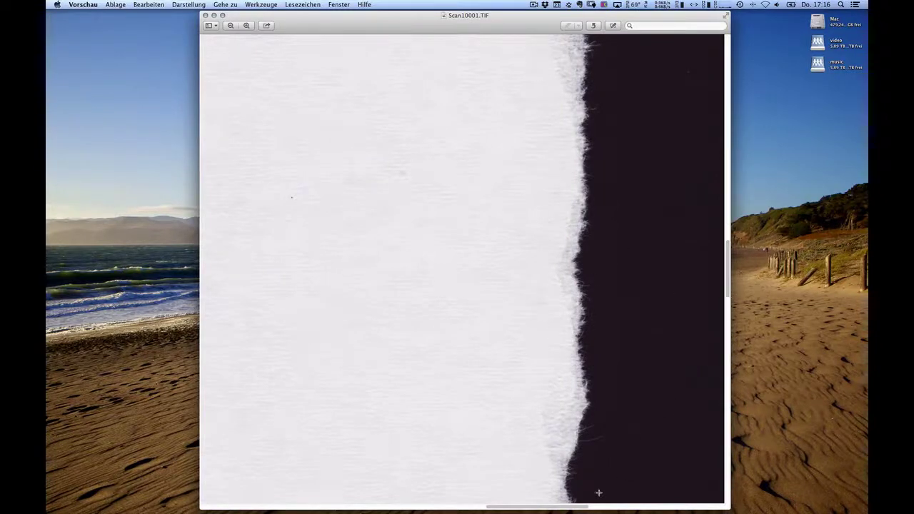
{"action": "key", "text": "super+plus"}
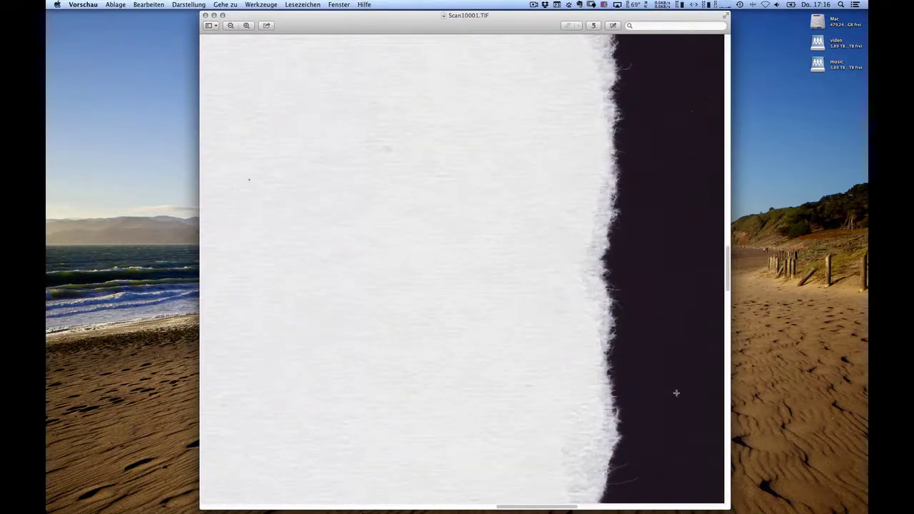
{"action": "key", "text": "super+plus"}
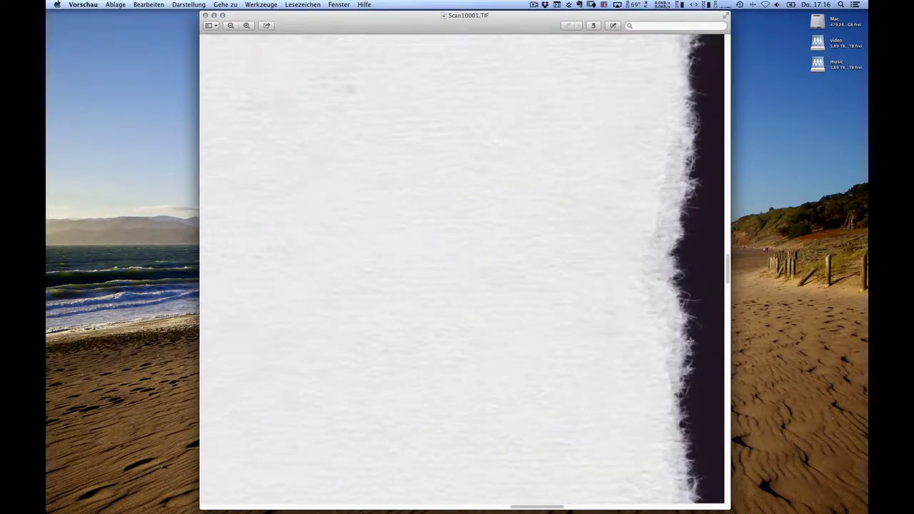
{"action": "key", "text": "super+minus"}
{"action": "left_click_drag", "start_coordinate": [730, 266], "coordinate": [729, 340]}
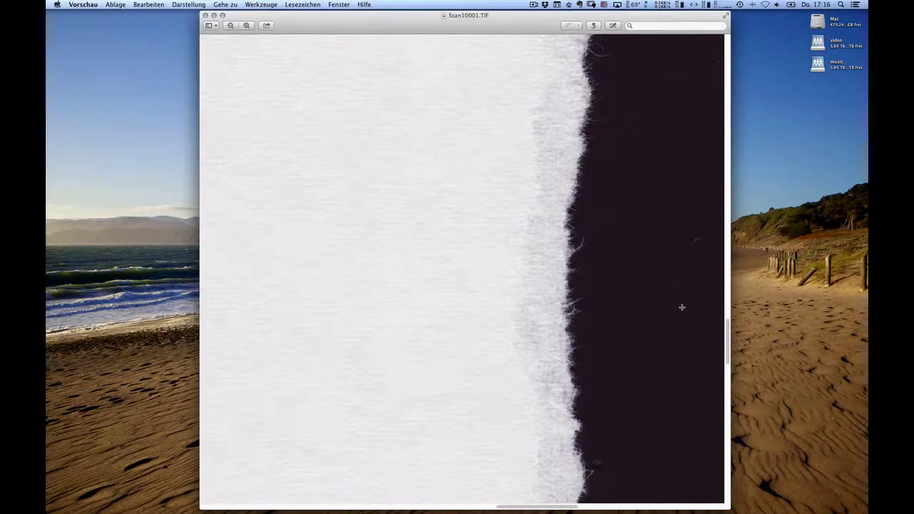
{"action": "key", "text": "super+minus"}
{"action": "key", "text": "super+minus"}
{"action": "key", "text": "super+minus"}
{"action": "key", "text": "super+minus"}
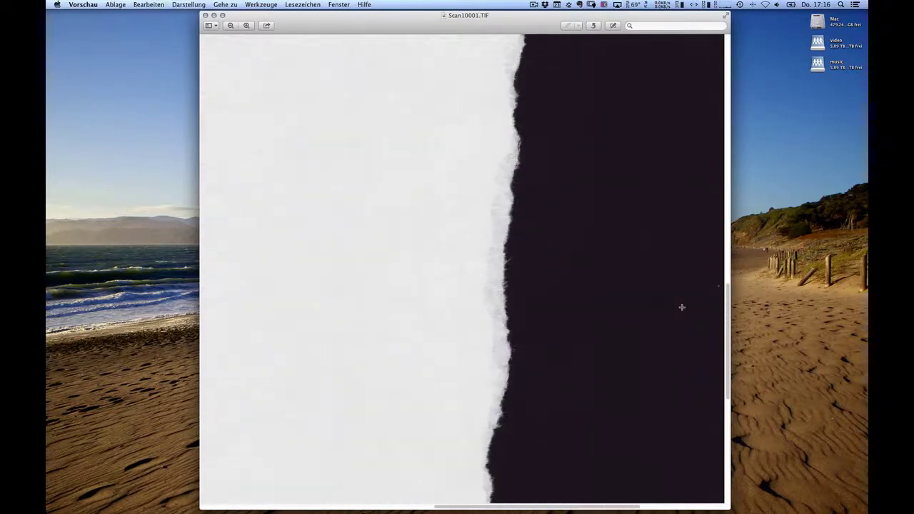
{"action": "left_click_drag", "start_coordinate": [728, 308], "coordinate": [722, 48]}
Close Scan10001.TIF and its quick preview to return to the Fotos folder.
{"action": "key", "text": "super+w"}
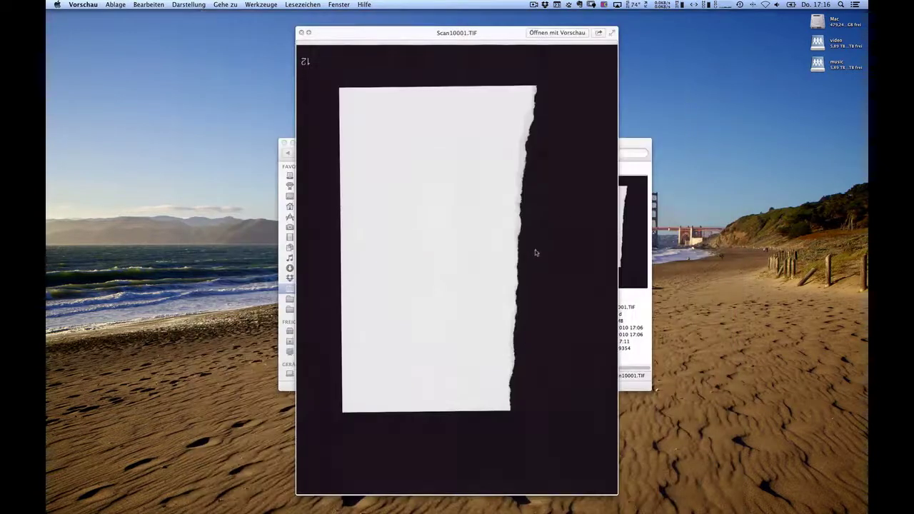
{"action": "left_click", "coordinate": [545, 193]}
{"action": "key", "text": "space"}
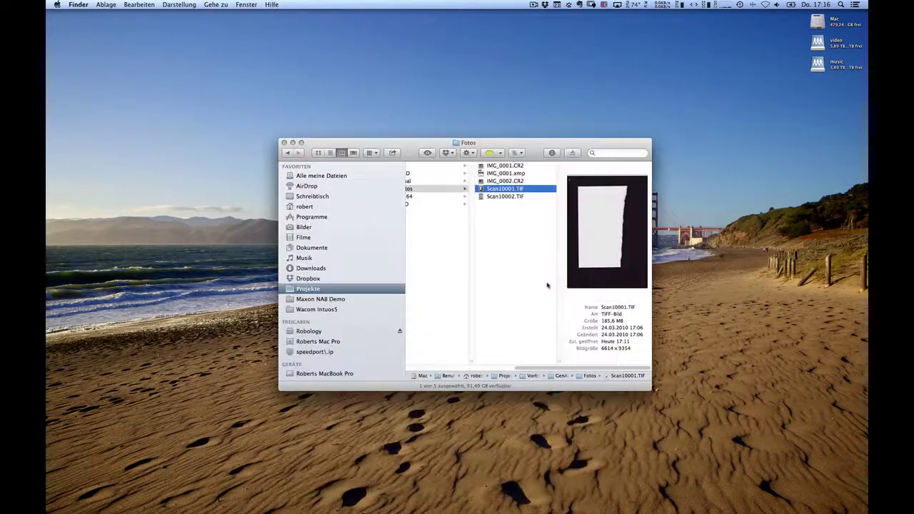
Open Scan10002.TIF, inspect the torn edges of both paper strips magnified in a wider window, and close the scan.
{"action": "double_click", "coordinate": [517, 197]}
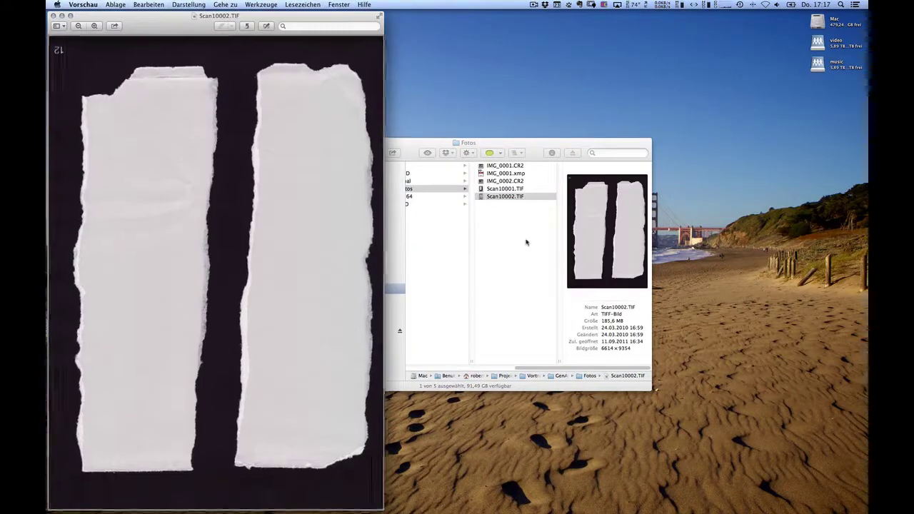
{"action": "key", "text": "super+plus"}
{"action": "key", "text": "super+plus"}
{"action": "key", "text": "super+plus"}
{"action": "left_click_drag", "start_coordinate": [383, 505], "coordinate": [842, 508]}
{"action": "scroll", "coordinate": [785, 248], "scroll_direction": "left", "scroll_amount": 5}
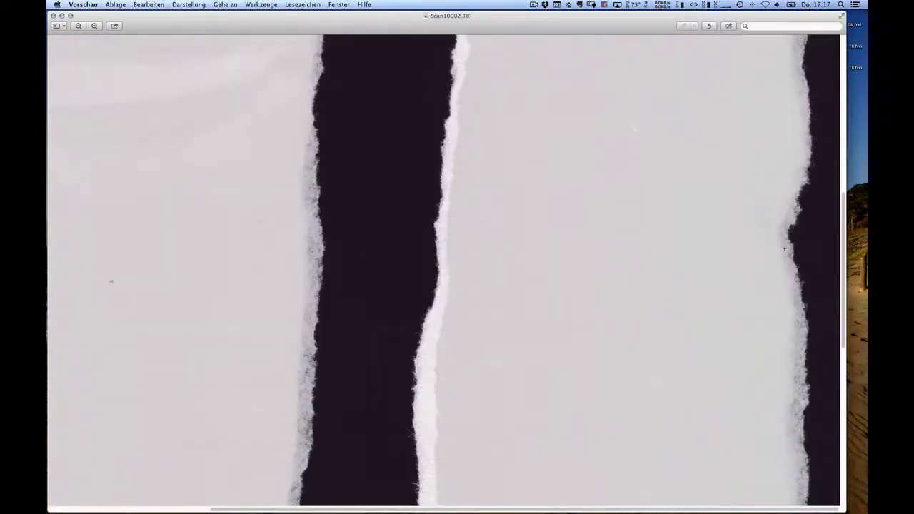
{"action": "left_click_drag", "start_coordinate": [843, 283], "coordinate": [838, 141]}
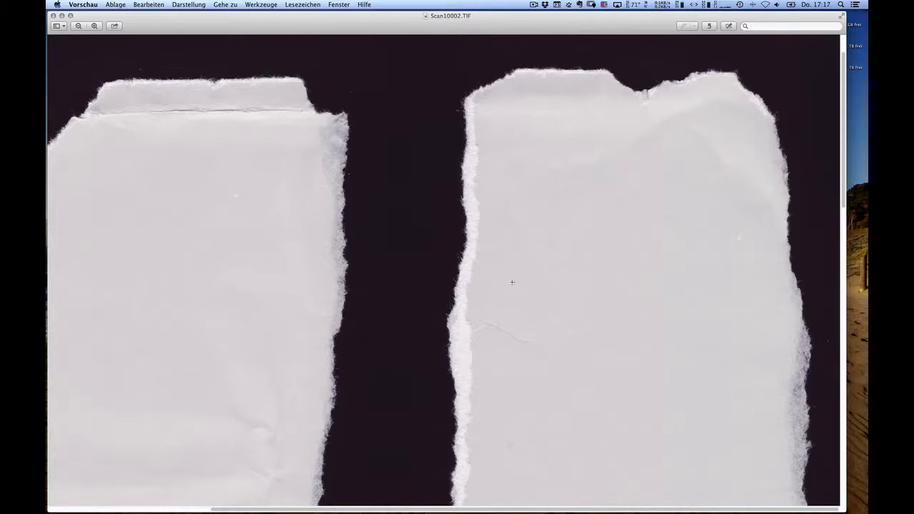
{"action": "key", "text": "super+w"}
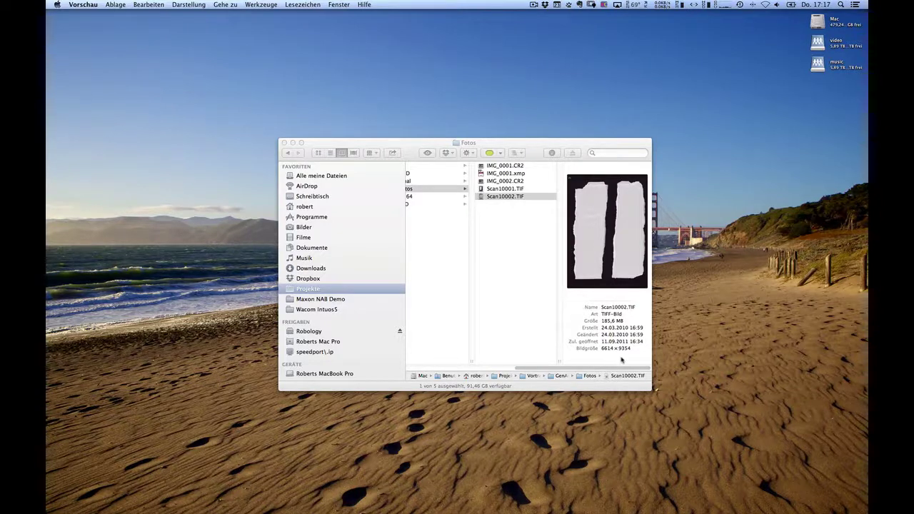
{"action": "left_click", "coordinate": [540, 330]}
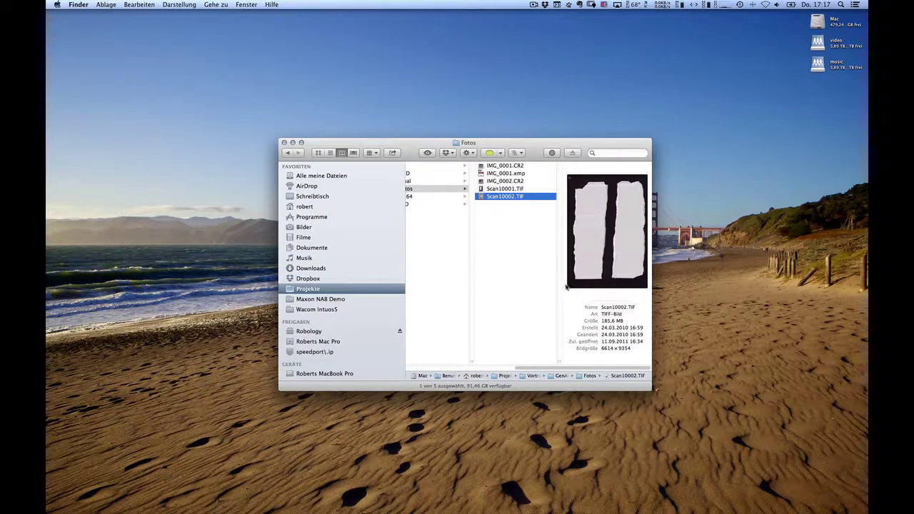
Switch to CINEMA 4D and play the paper-roll animation in GA_Shot_02b.c4d from an early frame.
{"action": "key", "text": "super+Tab"}
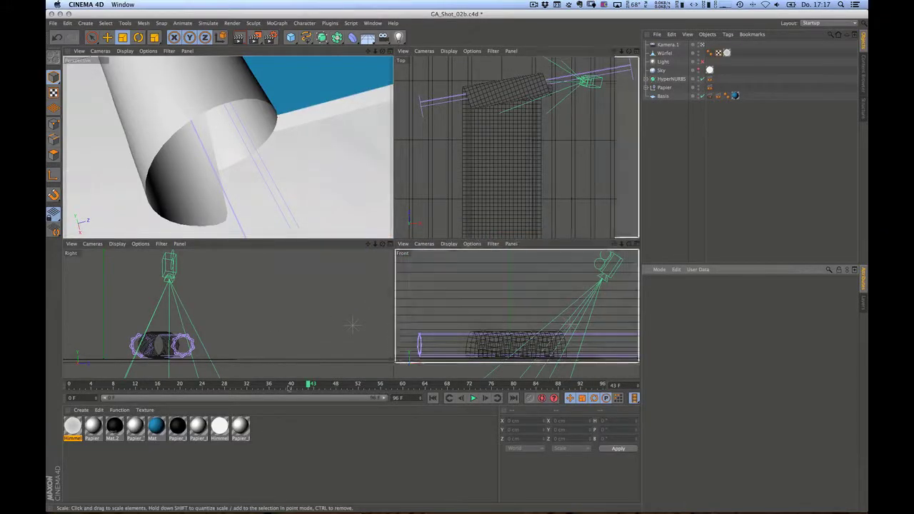
{"action": "left_click_drag", "start_coordinate": [310, 386], "coordinate": [141, 385]}
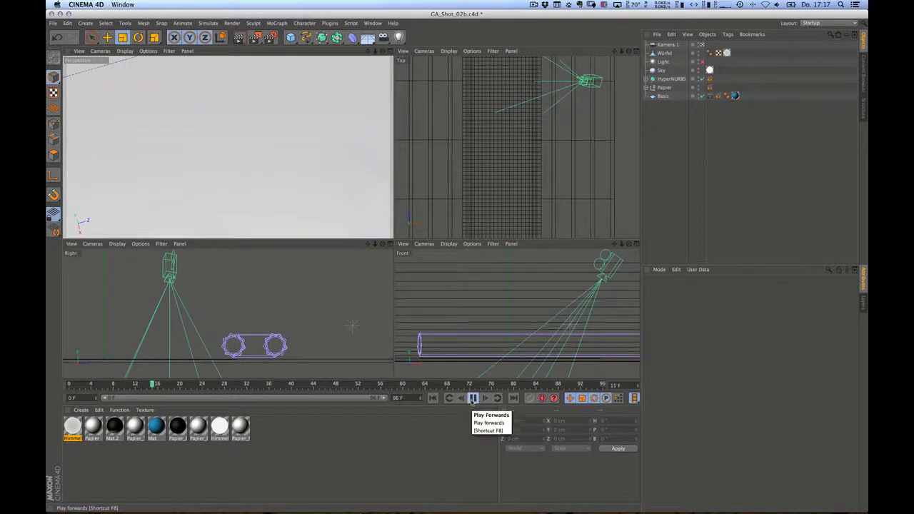
{"action": "left_click", "coordinate": [473, 399]}
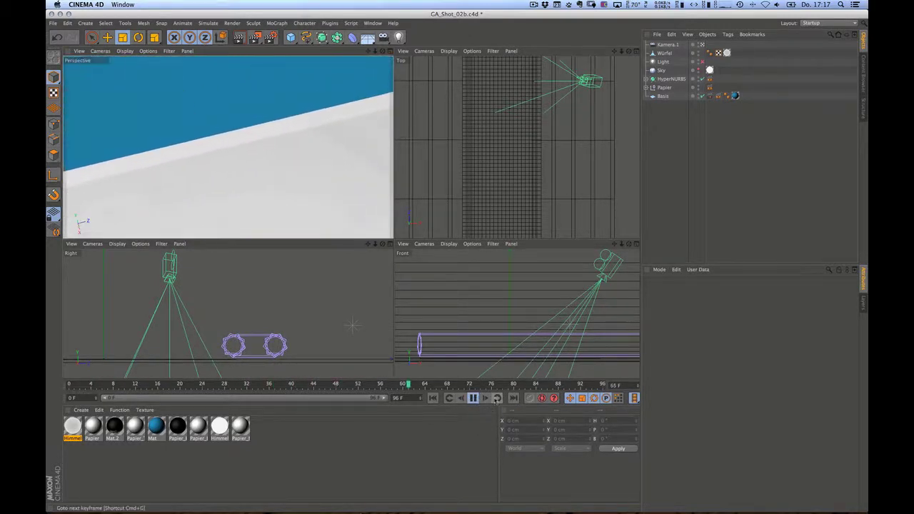
{"action": "left_click", "coordinate": [473, 399]}
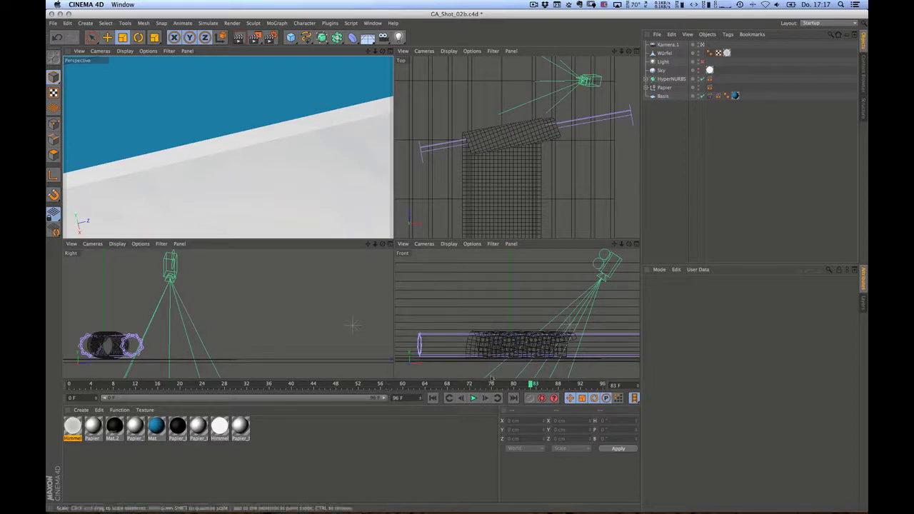
Go to frame 41 and show the properties of the Bend deformer on the HyperNURBS object's Plane.
{"action": "left_click_drag", "start_coordinate": [532, 384], "coordinate": [298, 384]}
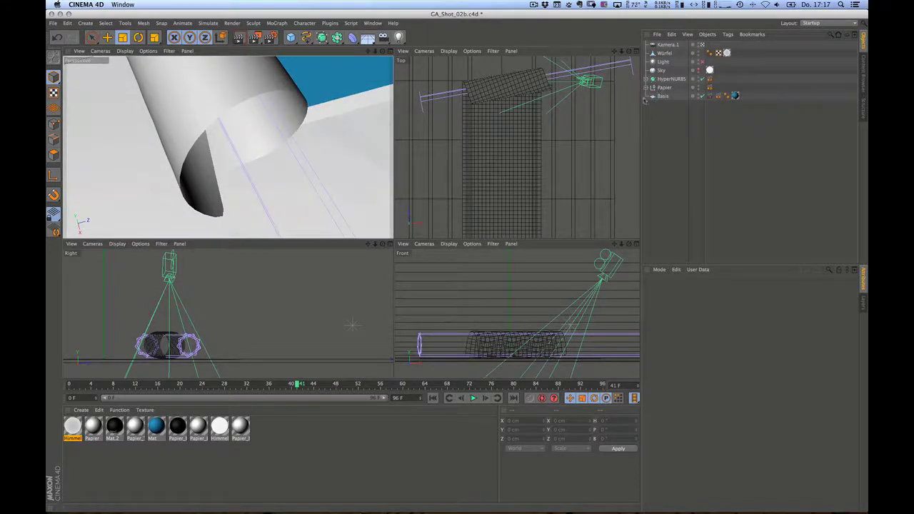
{"action": "left_click", "coordinate": [646, 79]}
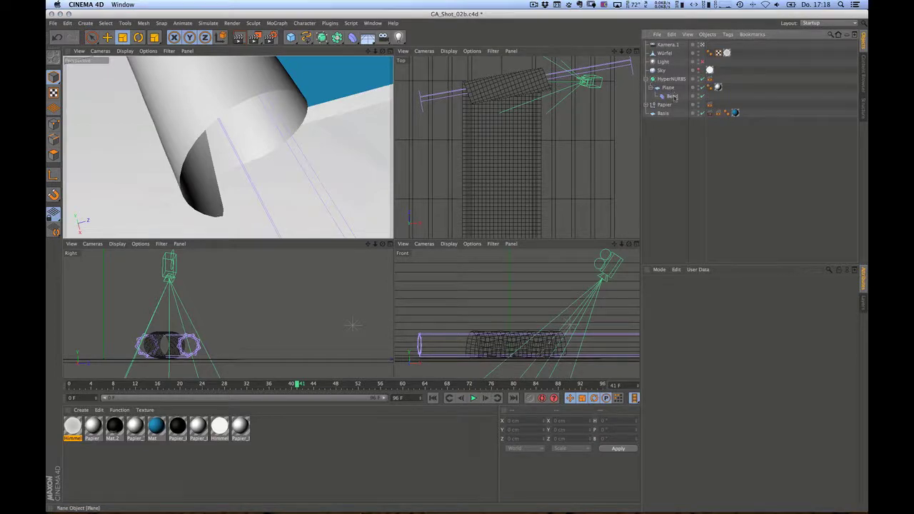
{"action": "left_click", "coordinate": [672, 96]}
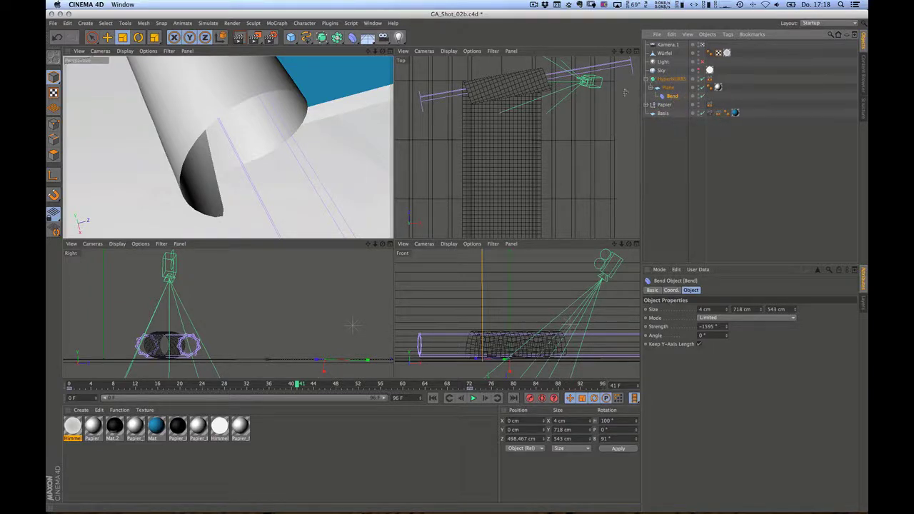
Switch to the open scene GA_Shot_04b.c4d.
{"action": "left_click", "coordinate": [373, 23]}
{"action": "left_click", "coordinate": [398, 212]}
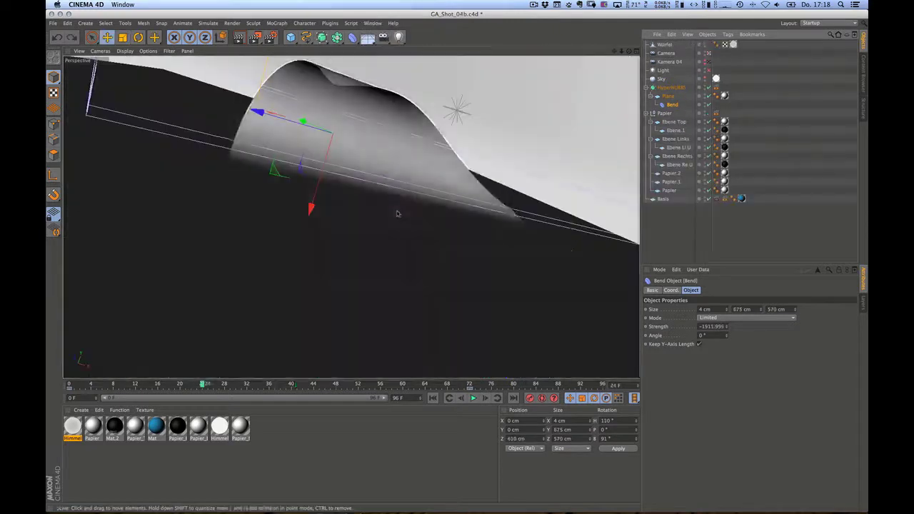
Play the paper-roll animation from an early frame and scrub it back and forth, ending on frame 27.
{"action": "left_click_drag", "start_coordinate": [205, 386], "coordinate": [142, 386]}
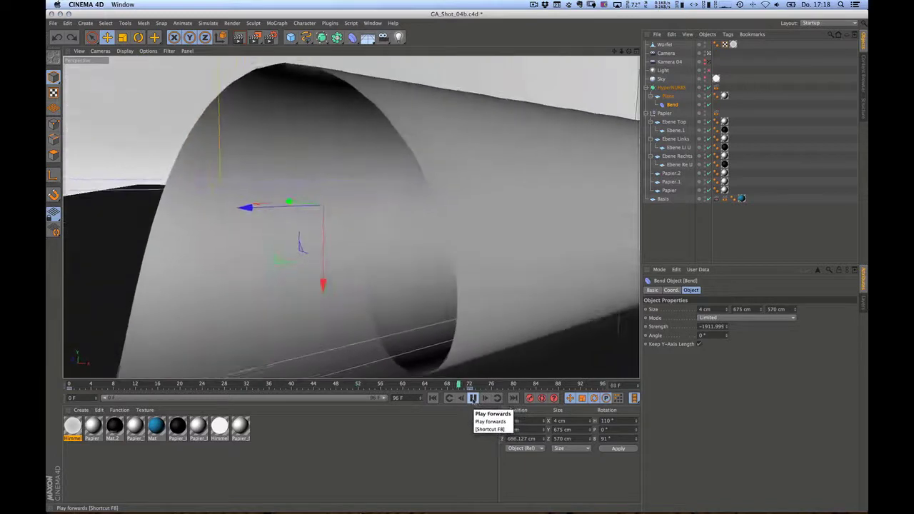
{"action": "left_click", "coordinate": [473, 398]}
{"action": "left_click_drag", "start_coordinate": [508, 385], "coordinate": [147, 384]}
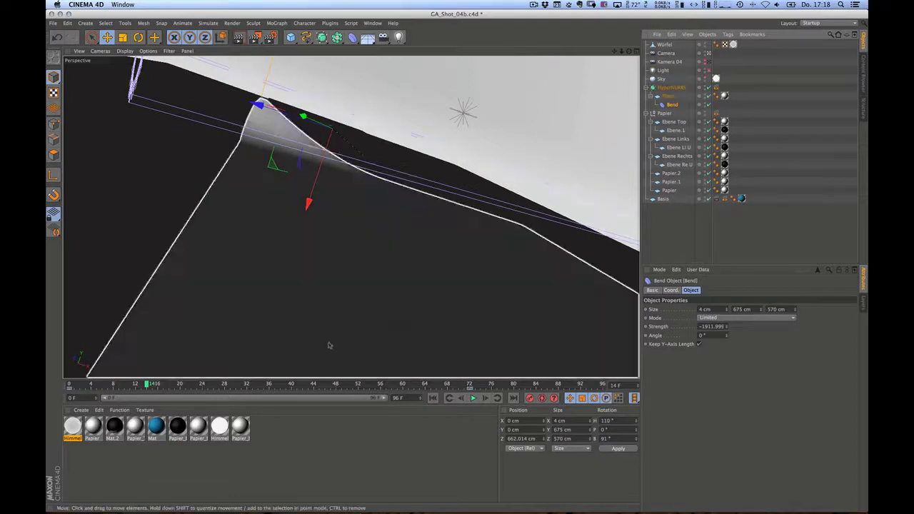
{"action": "left_click_drag", "start_coordinate": [147, 386], "coordinate": [222, 386]}
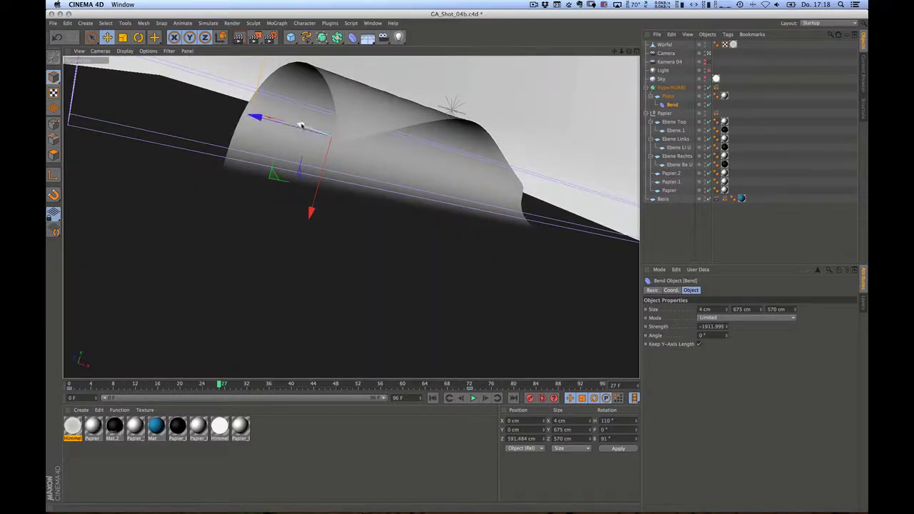
Nudge the Bend deformer to about X 0.766, Y 0.039, Z 589.379 cm and set its Strength to -1909.995.
{"action": "mouse_move", "coordinate": [303, 127]}
{"action": "left_mouse_down"}
{"action": "mouse_move", "coordinate": [311, 129]}
{"action": "mouse_move", "coordinate": [284, 123]}
{"action": "mouse_move", "coordinate": [301, 125]}
{"action": "left_mouse_up"}
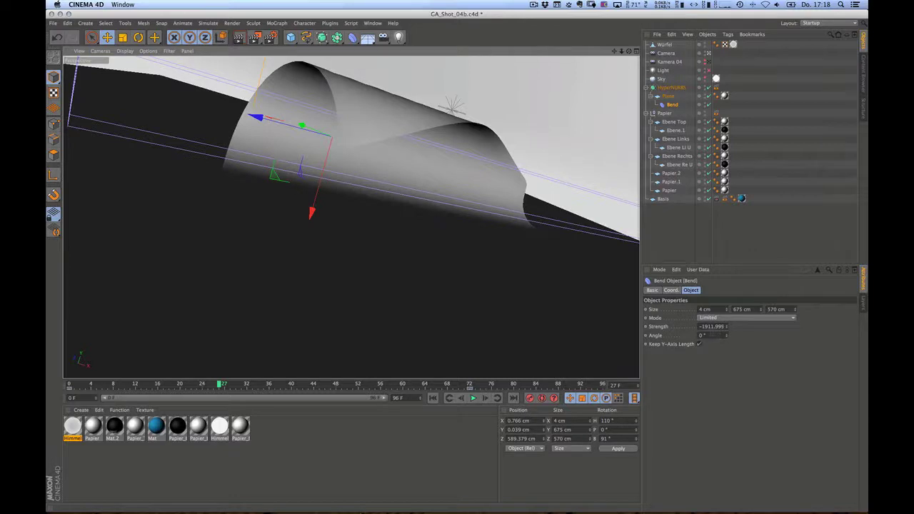
{"action": "left_click_drag", "start_coordinate": [728, 328], "coordinate": [730, 331]}
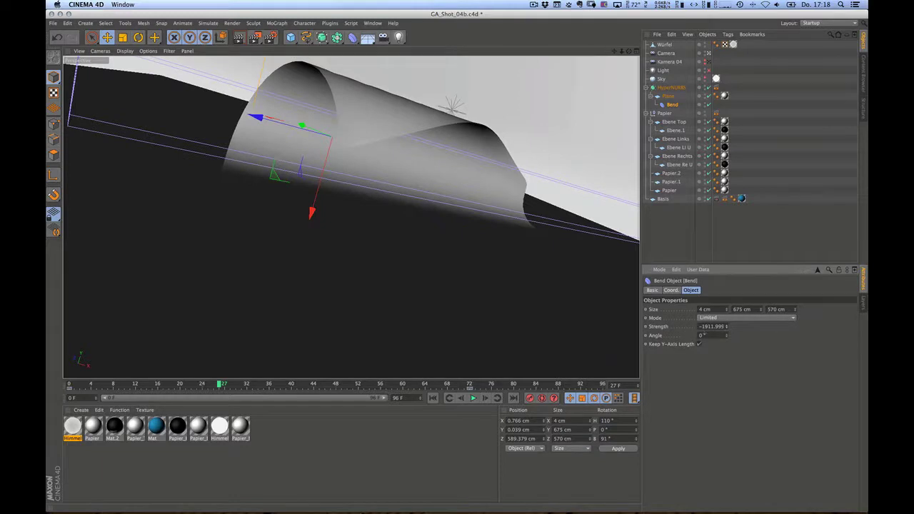
{"action": "left_click_drag", "start_coordinate": [349, 258], "coordinate": [423, 286], "text": "alt"}
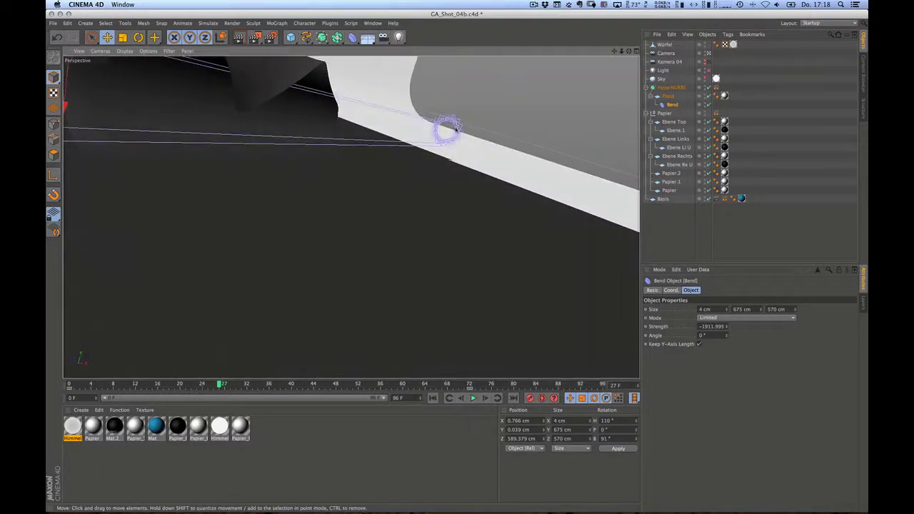
{"action": "mouse_move", "coordinate": [729, 330]}
{"action": "left_mouse_down"}
{"action": "mouse_move", "coordinate": [727, 227]}
{"action": "mouse_move", "coordinate": [720, 328]}
{"action": "left_mouse_up"}
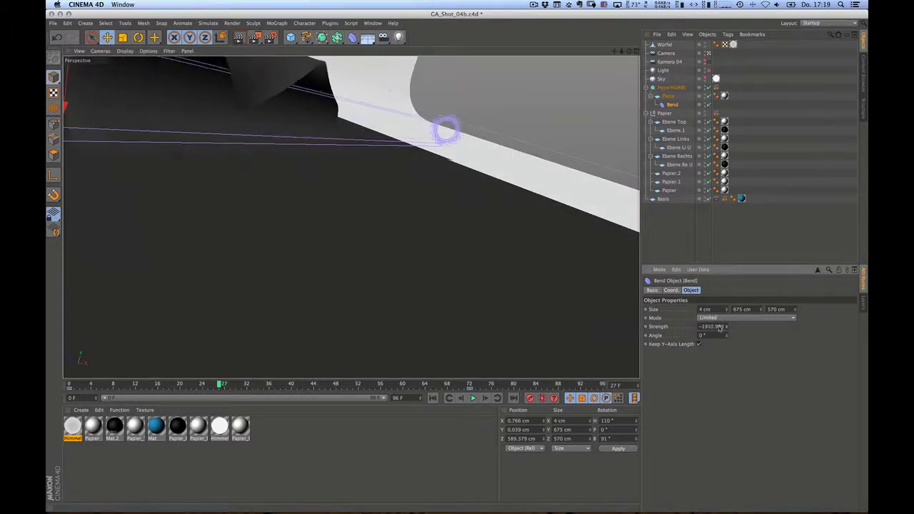
Shift the Bend deformer along its own Y axis to about X 6.94, Y 0.354, Z 572.416 cm.
{"action": "scroll", "coordinate": [440, 258], "scroll_direction": "down", "scroll_amount": 3}
{"action": "left_click_drag", "start_coordinate": [439, 251], "coordinate": [421, 253], "text": "alt"}
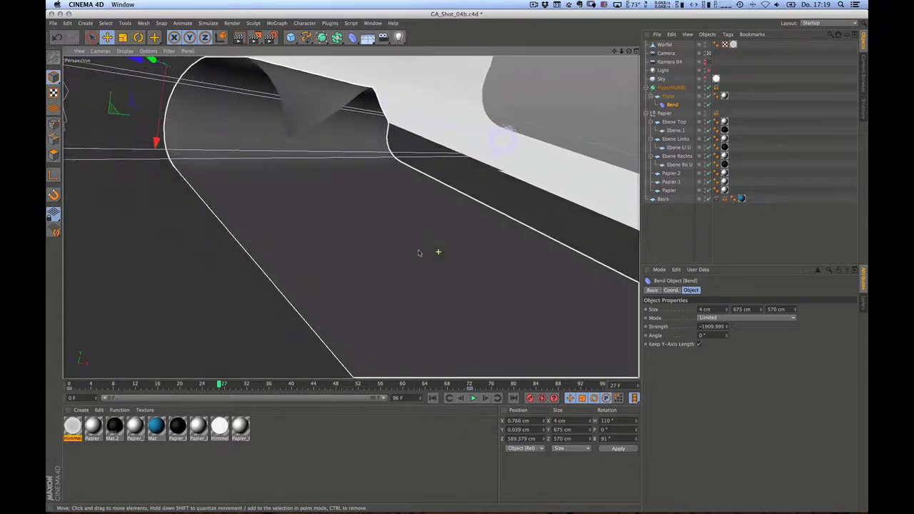
{"action": "scroll", "coordinate": [470, 277], "scroll_direction": "down", "scroll_amount": 2}
{"action": "middle_click_drag", "start_coordinate": [470, 277], "coordinate": [467, 272], "text": "alt"}
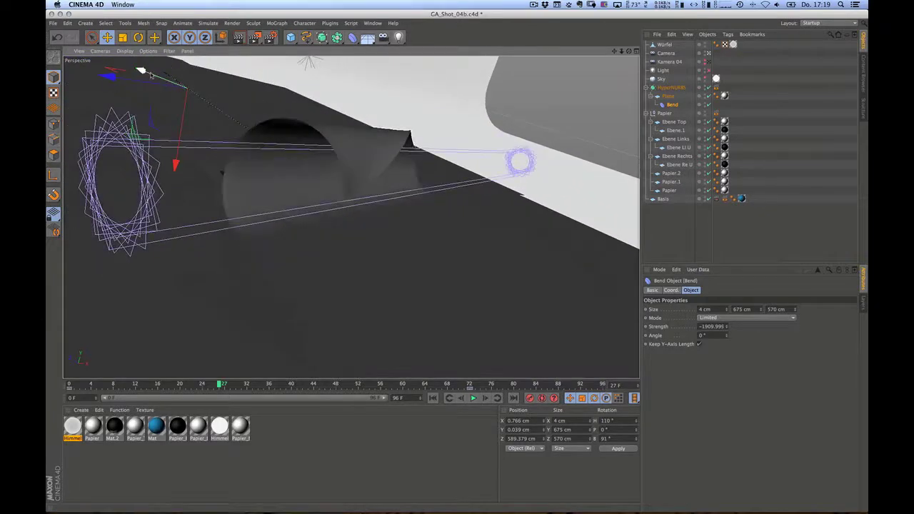
{"action": "mouse_move", "coordinate": [141, 71]}
{"action": "left_mouse_down"}
{"action": "mouse_move", "coordinate": [155, 88]}
{"action": "mouse_move", "coordinate": [182, 90]}
{"action": "mouse_move", "coordinate": [143, 69]}
{"action": "mouse_move", "coordinate": [153, 79]}
{"action": "left_mouse_up"}
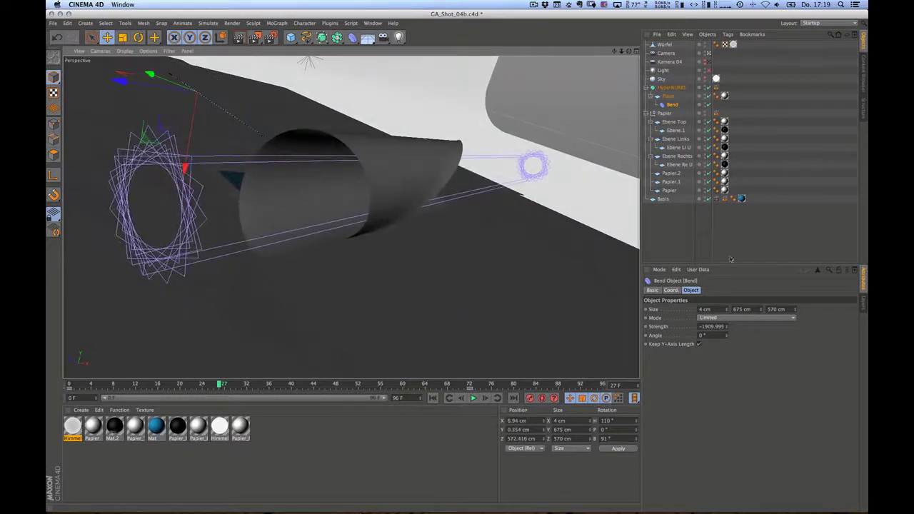
Set the Bend deformer's rotation to H 108°, P 1°, B 92° and its Z position to 569.416 cm.
{"action": "left_click", "coordinate": [672, 290]}
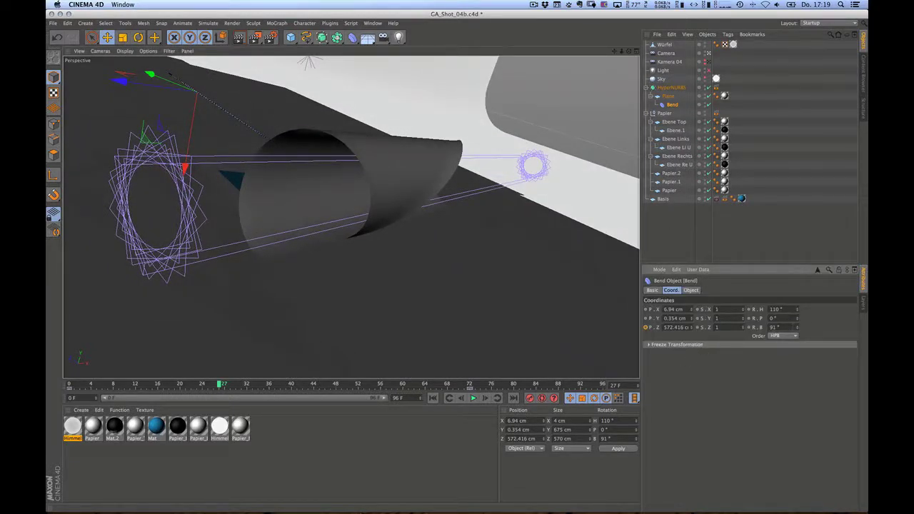
{"action": "left_click_drag", "start_coordinate": [798, 330], "coordinate": [798, 314]}
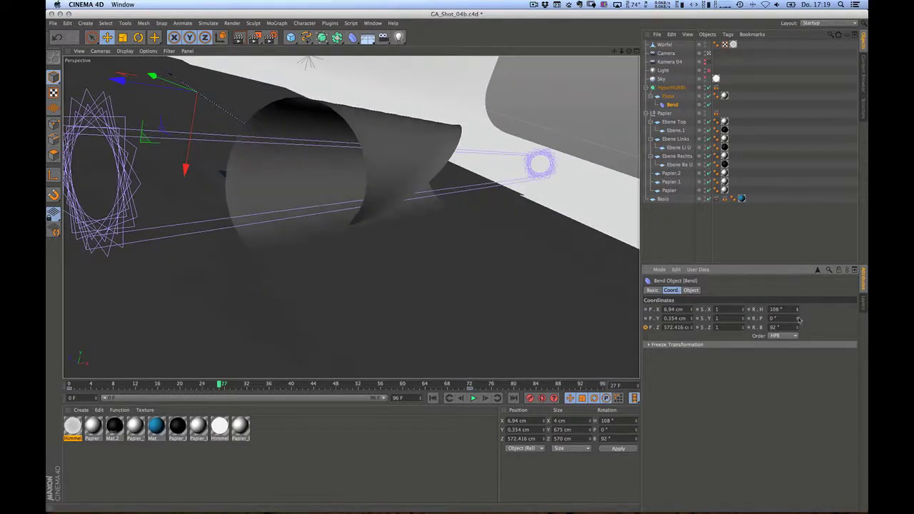
{"action": "left_click_drag", "start_coordinate": [798, 320], "coordinate": [799, 330]}
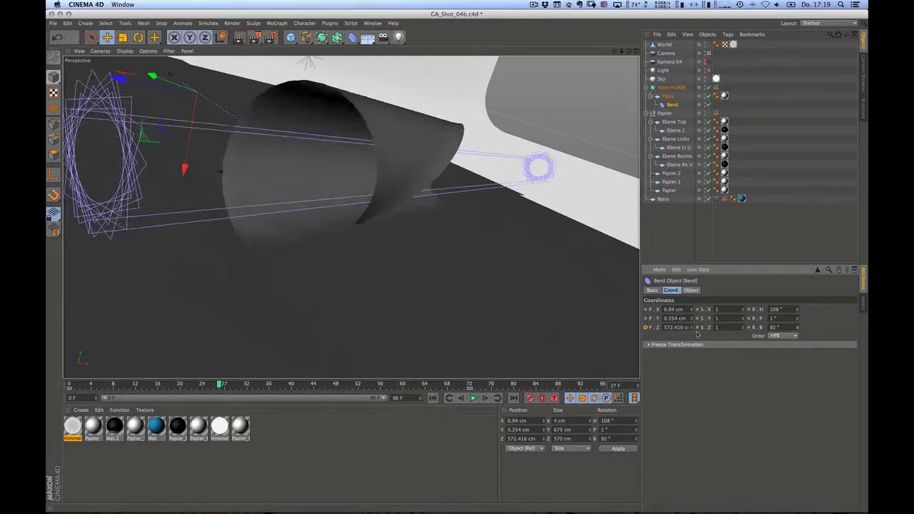
{"action": "left_click_drag", "start_coordinate": [694, 331], "coordinate": [694, 322]}
Render the perspective view of the rolled paper at frame 27 and inspect the tear's edge up close.
{"action": "left_click_drag", "start_coordinate": [511, 231], "coordinate": [488, 243], "text": "alt"}
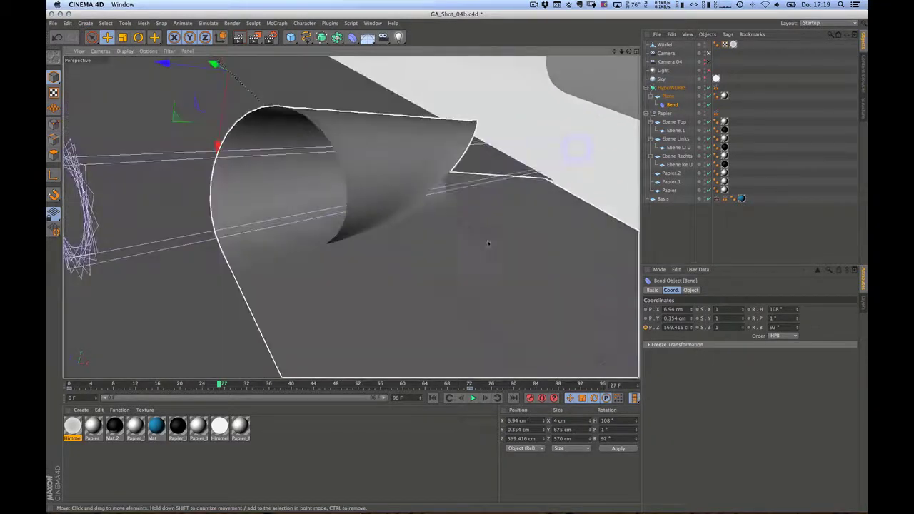
{"action": "key", "text": "ctrl+r"}
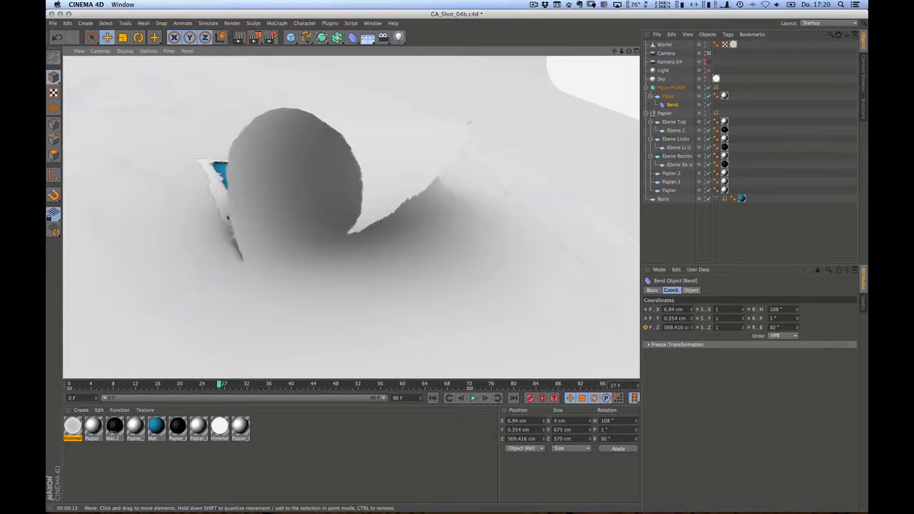
{"action": "right_click_drag", "start_coordinate": [235, 265], "coordinate": [297, 259], "text": "alt"}
{"action": "right_click_drag", "start_coordinate": [239, 286], "coordinate": [255, 281], "text": "alt"}
{"action": "middle_click_drag", "start_coordinate": [255, 281], "coordinate": [289, 263], "text": "alt"}
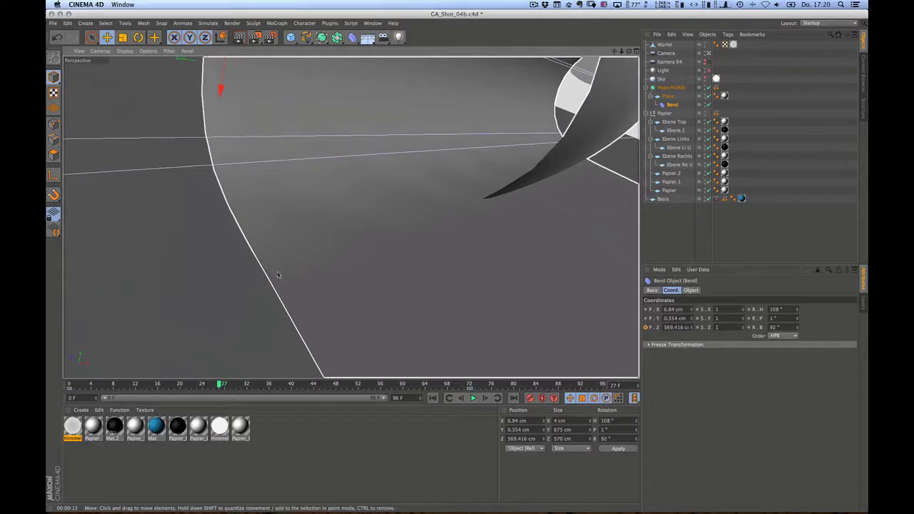
Examine the whole paper set-up from above, from the surrounding backdrop in to the flat planes and the roll.
{"action": "right_click_drag", "start_coordinate": [396, 214], "coordinate": [172, 291], "text": "alt"}
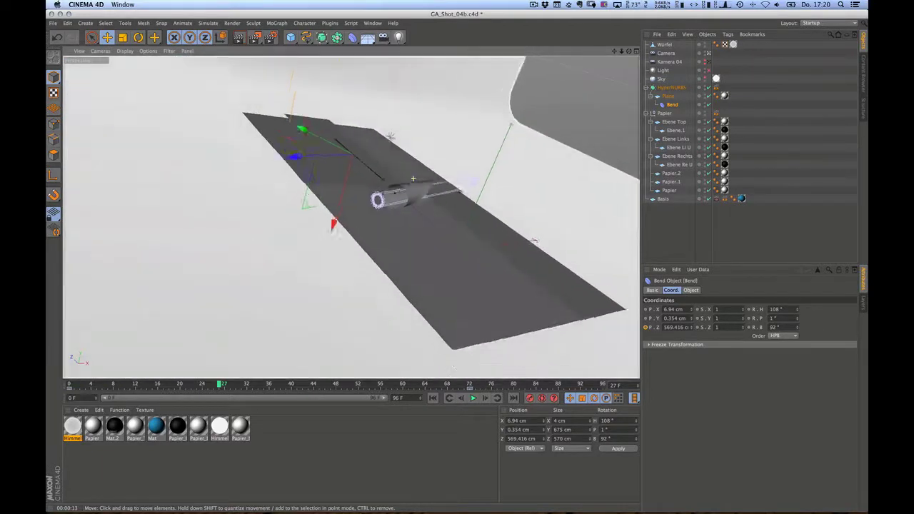
{"action": "left_click_drag", "start_coordinate": [500, 172], "coordinate": [429, 153], "text": "alt"}
{"action": "right_click_drag", "start_coordinate": [455, 142], "coordinate": [400, 150], "text": "alt"}
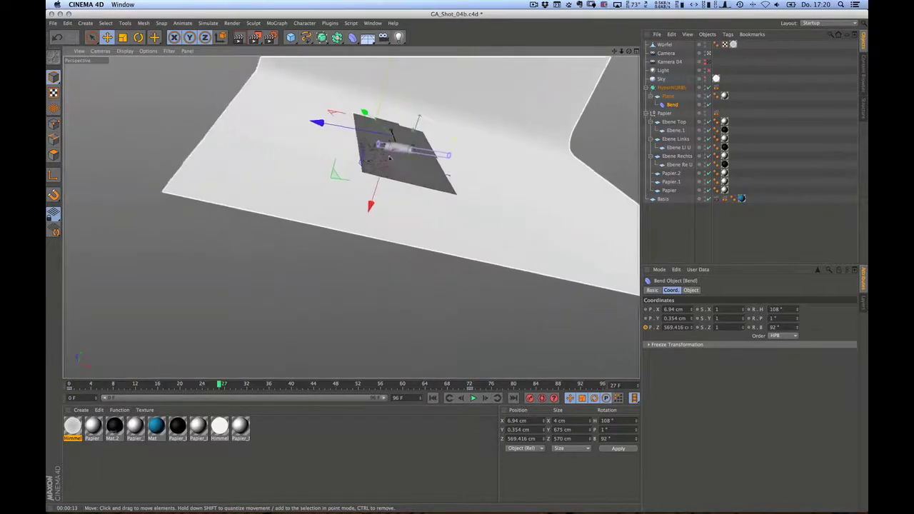
{"action": "left_click_drag", "start_coordinate": [414, 154], "coordinate": [444, 201], "text": "alt"}
{"action": "right_click_drag", "start_coordinate": [445, 200], "coordinate": [461, 196], "text": "alt"}
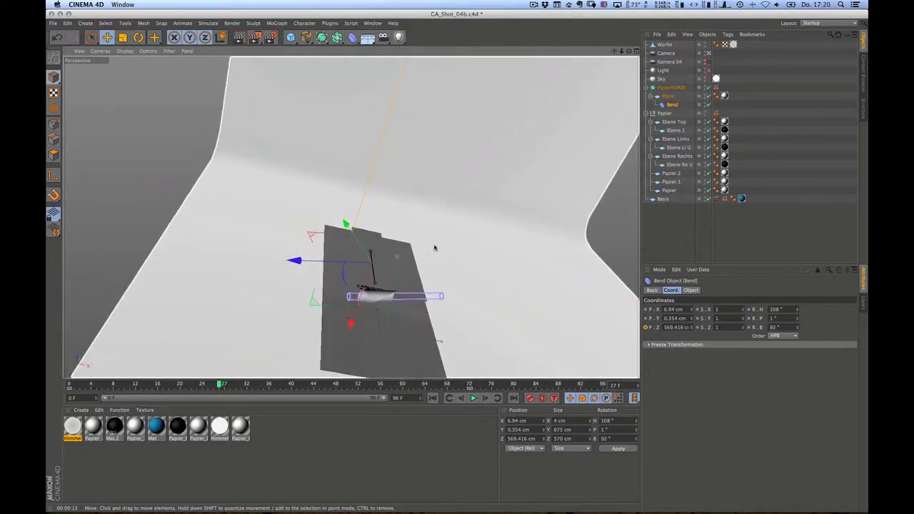
{"action": "middle_click_drag", "start_coordinate": [429, 256], "coordinate": [392, 207], "text": "alt"}
{"action": "left_click_drag", "start_coordinate": [392, 207], "coordinate": [402, 225], "text": "alt"}
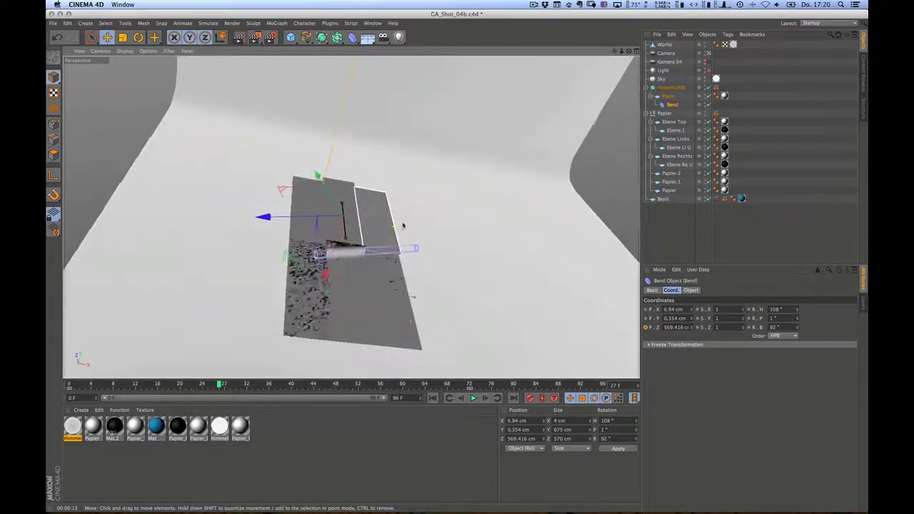
{"action": "right_click_drag", "start_coordinate": [402, 224], "coordinate": [451, 198], "text": "alt"}
{"action": "left_click_drag", "start_coordinate": [451, 197], "coordinate": [517, 136], "text": "alt"}
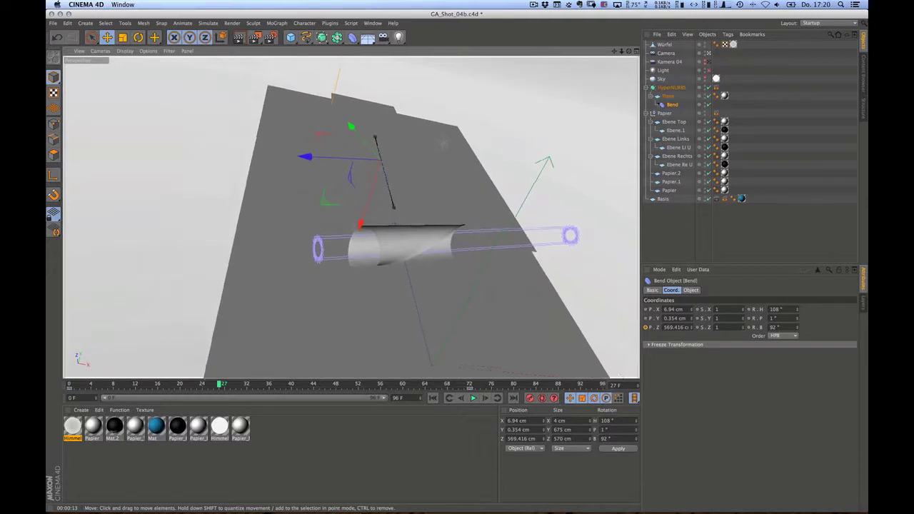
Collapse the three Ebene objects and select the planes in the Papier group one after another, ending with Papier.
{"action": "left_click", "coordinate": [673, 122]}
{"action": "left_click", "coordinate": [651, 123]}
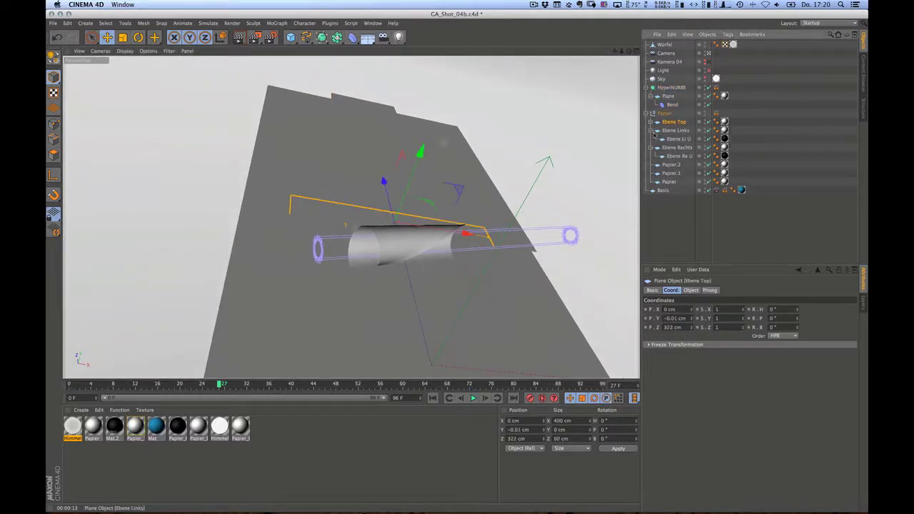
{"action": "left_click", "coordinate": [651, 130]}
{"action": "left_click", "coordinate": [651, 138]}
{"action": "left_click", "coordinate": [678, 139]}
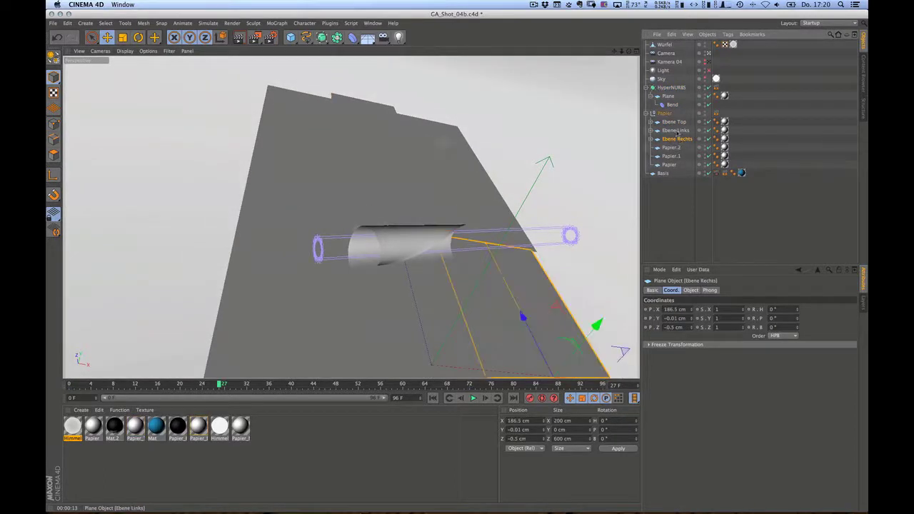
{"action": "left_click", "coordinate": [676, 132]}
{"action": "left_click", "coordinate": [671, 147]}
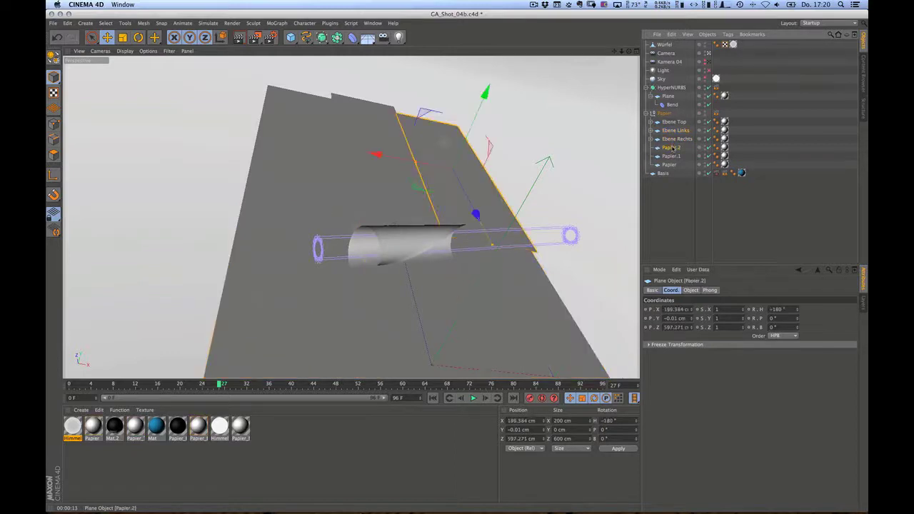
{"action": "left_click", "coordinate": [673, 156]}
{"action": "left_click", "coordinate": [669, 165]}
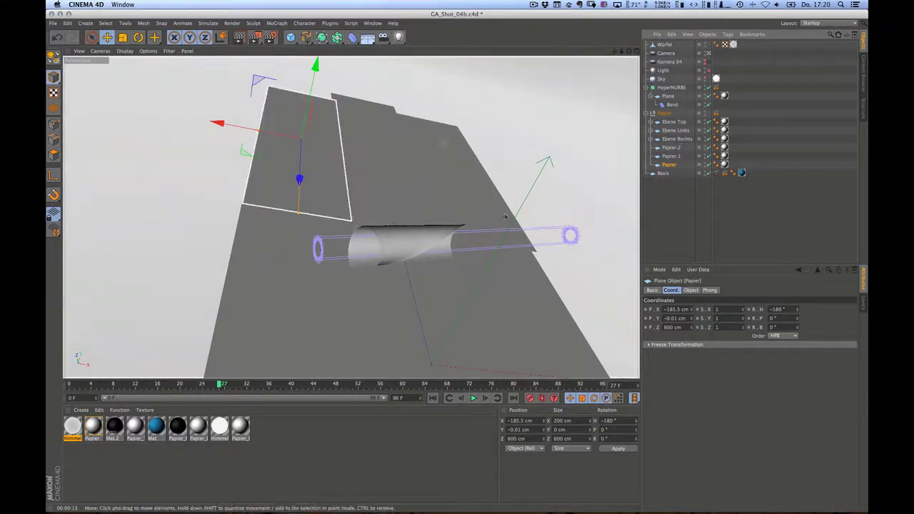
Go to frame 61 and view the rolled paper strip and the blue opening from above.
{"action": "left_click_drag", "start_coordinate": [220, 385], "coordinate": [406, 385]}
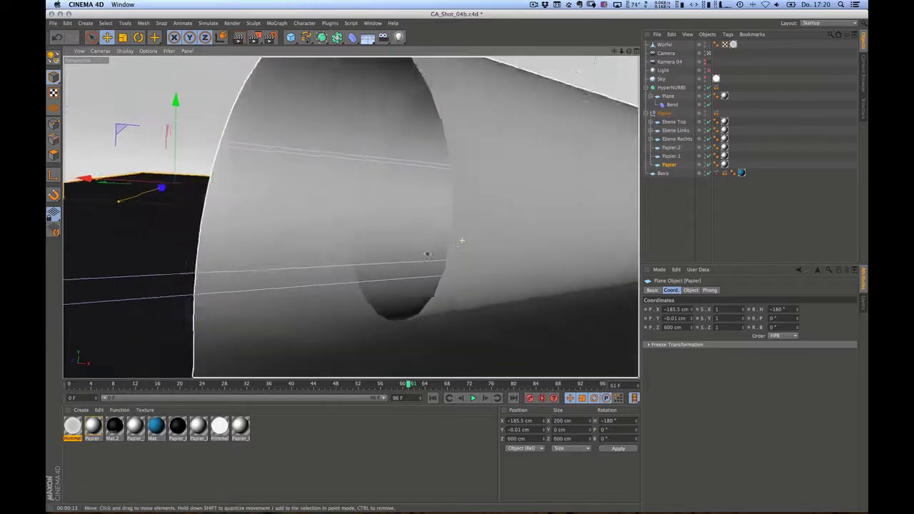
{"action": "left_click_drag", "start_coordinate": [440, 190], "coordinate": [420, 280], "text": "alt"}
{"action": "right_click_drag", "start_coordinate": [420, 279], "coordinate": [384, 284], "text": "alt"}
{"action": "mouse_move", "coordinate": [400, 275]}
{"action": "left_mouse_down", "text": "alt"}
{"action": "mouse_move", "coordinate": [423, 265]}
{"action": "mouse_move", "coordinate": [415, 265]}
{"action": "left_mouse_up", "text": "alt"}
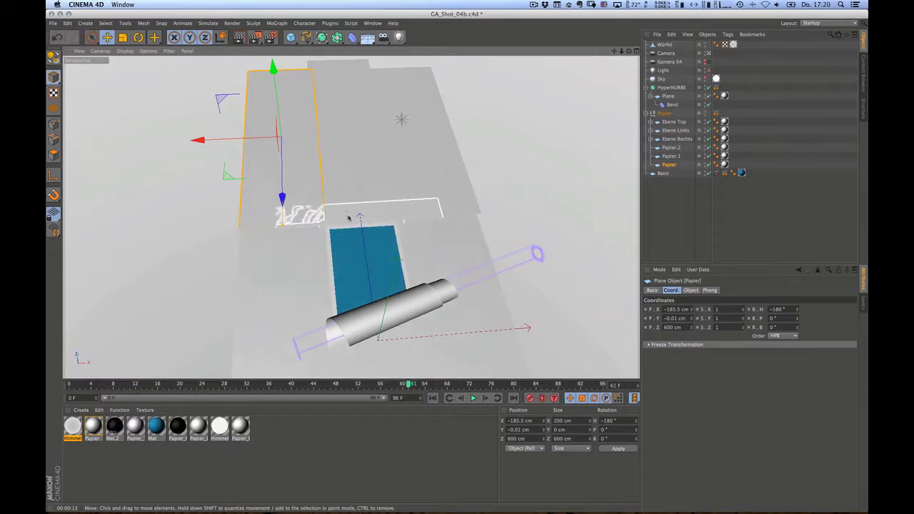
Select the Ebene Links plane, then move the Ebene Rechts plane to about Y -18.028 cm and Z 42.153 cm.
{"action": "left_click", "coordinate": [317, 239]}
{"action": "left_click", "coordinate": [318, 249]}
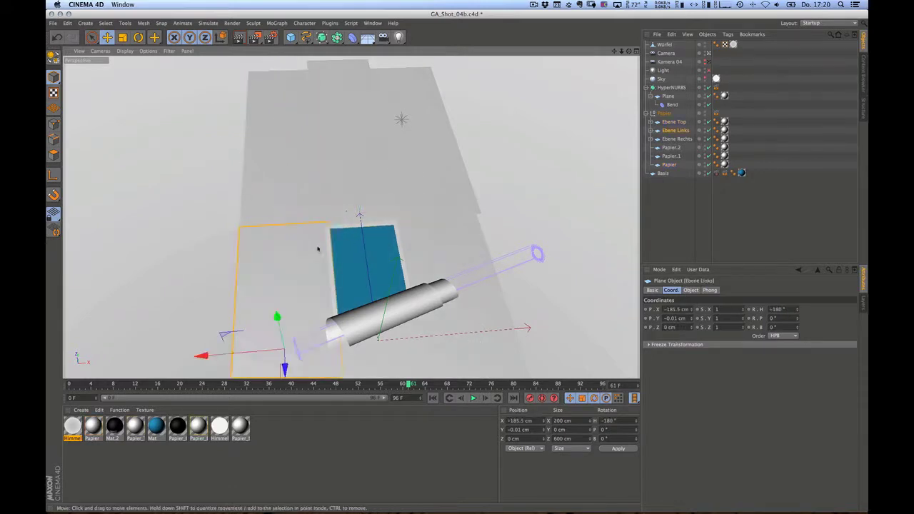
{"action": "left_click", "coordinate": [433, 248]}
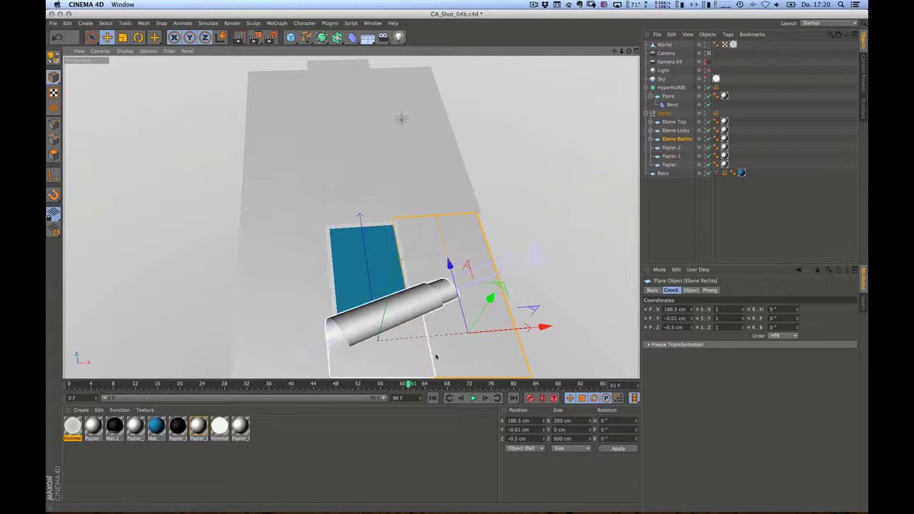
{"action": "left_click_drag", "start_coordinate": [450, 262], "coordinate": [484, 290]}
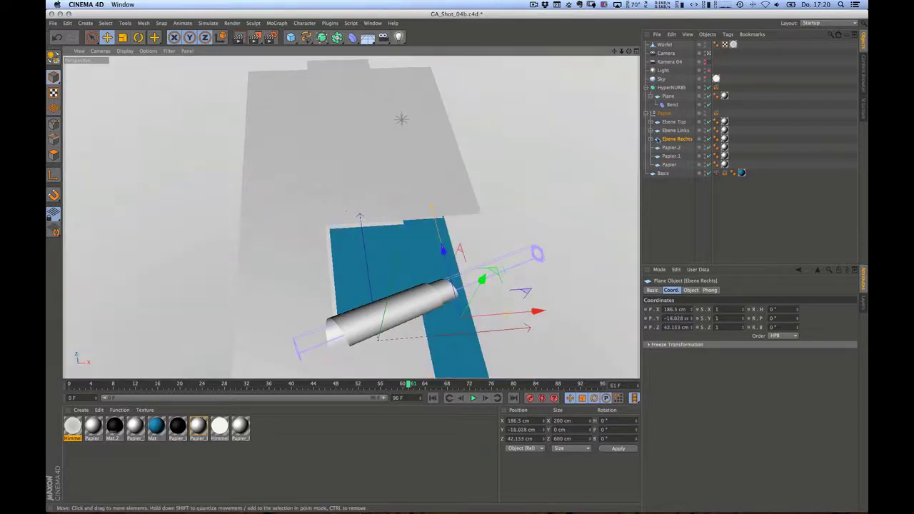
Move the HyperNURBS paper's Bend deformer to about X 31.321, Y 3.104, Z 315.496 cm at frame 61.
{"action": "left_click", "coordinate": [672, 90]}
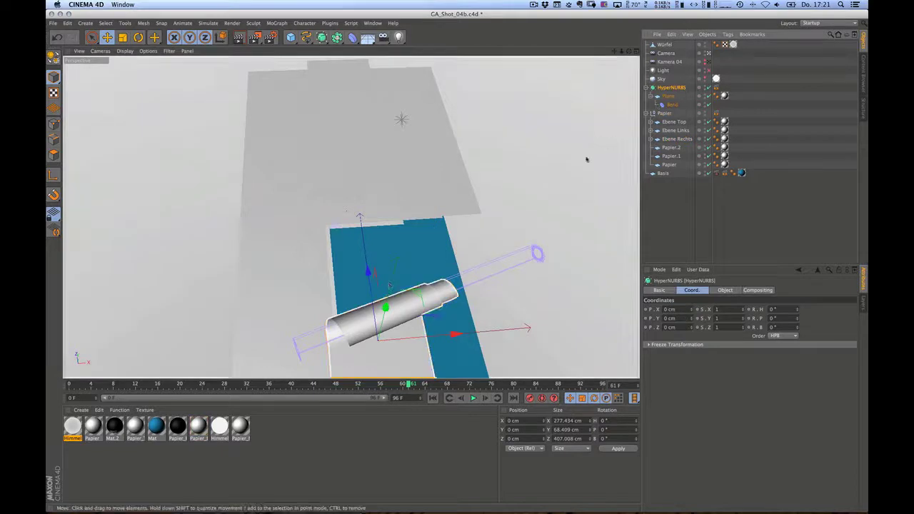
{"action": "left_click", "coordinate": [672, 105]}
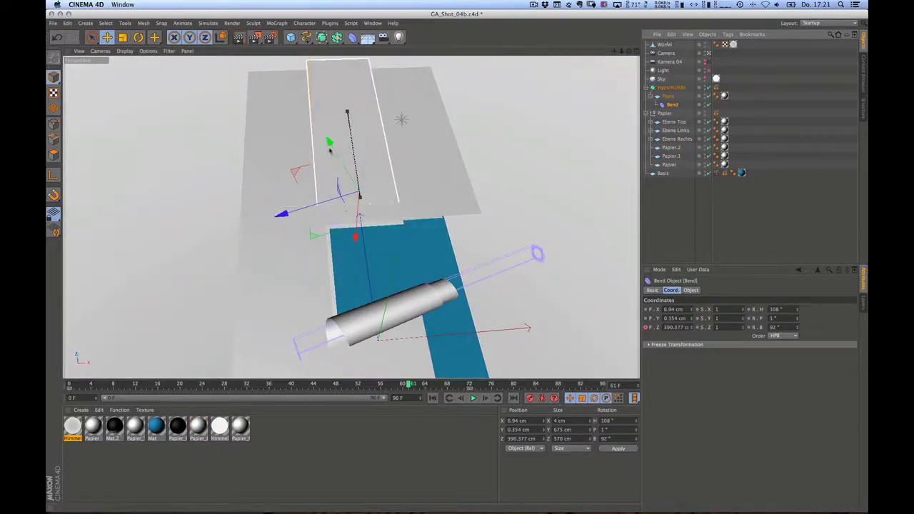
{"action": "left_click_drag", "start_coordinate": [328, 143], "coordinate": [345, 253]}
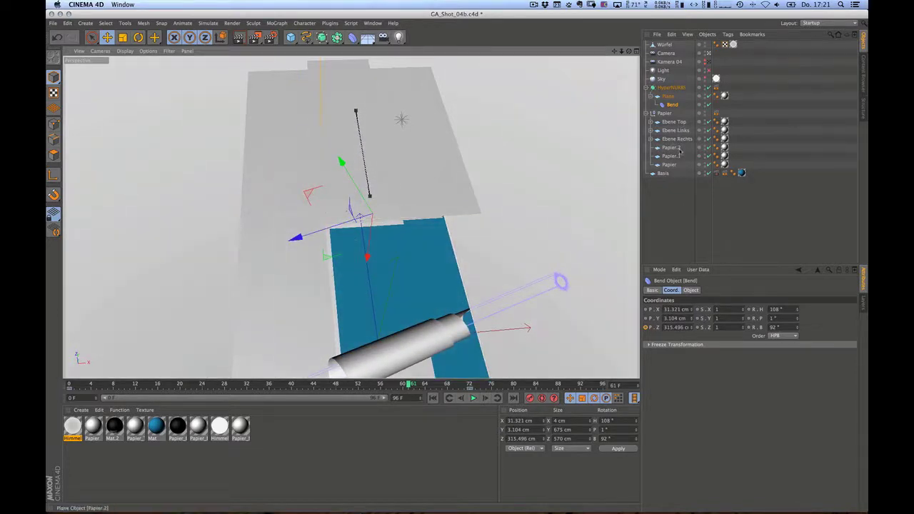
Switch to the open scene GA_Shot_02b.c4d, then expand and select its Papier group.
{"action": "left_click", "coordinate": [372, 23]}
{"action": "left_click", "coordinate": [389, 211]}
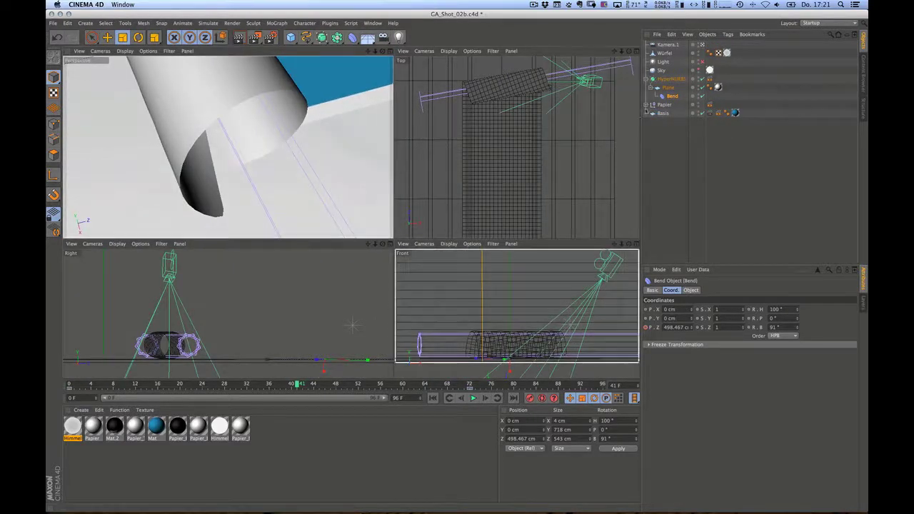
{"action": "left_click", "coordinate": [647, 105]}
{"action": "left_click", "coordinate": [663, 106]}
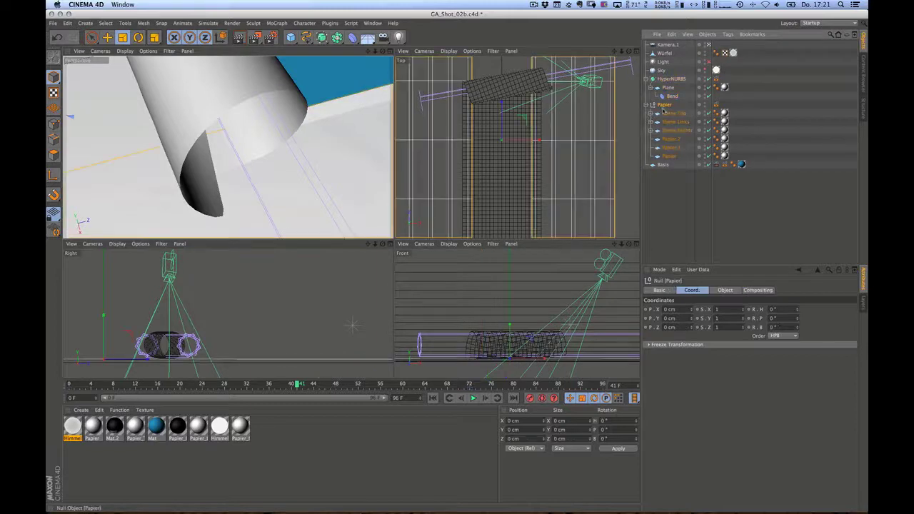
Inspect the paper planes in the Papier group one by one: Ebene Top, Ebene Links, Ebene Rechts, Papier, Papier.1 and Papier.2.
{"action": "right_click_drag", "start_coordinate": [547, 109], "coordinate": [591, 124], "text": "alt"}
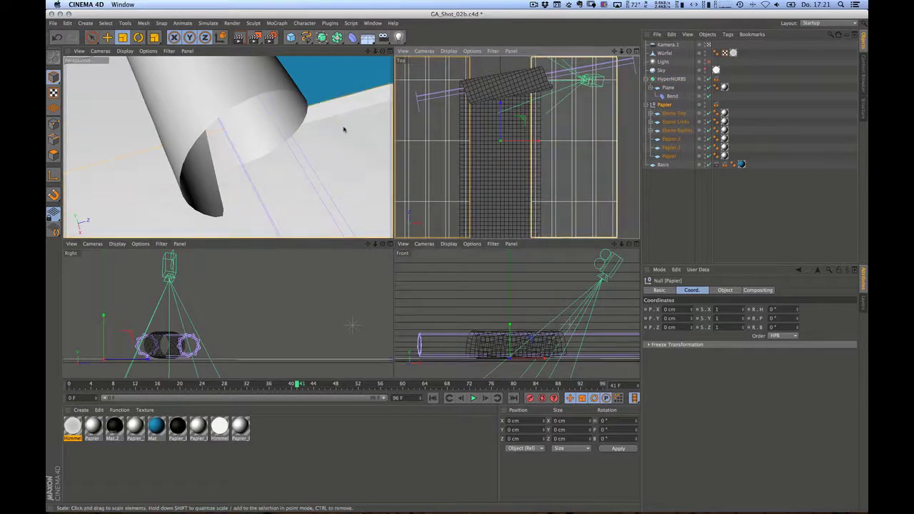
{"action": "left_click", "coordinate": [676, 114]}
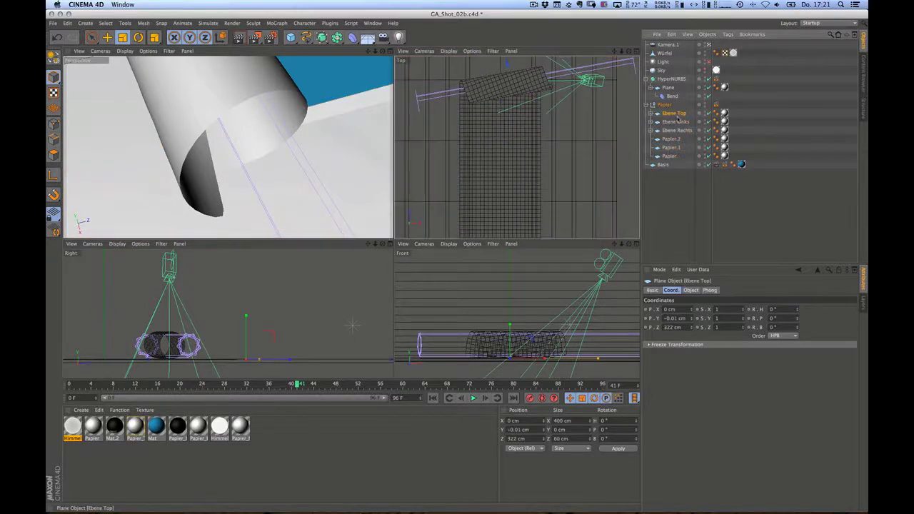
{"action": "left_click", "coordinate": [675, 122]}
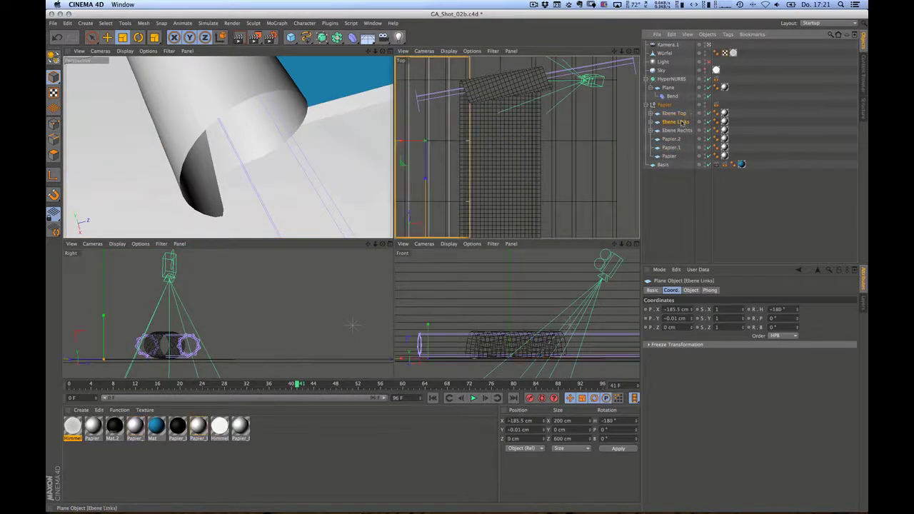
{"action": "left_click", "coordinate": [683, 130]}
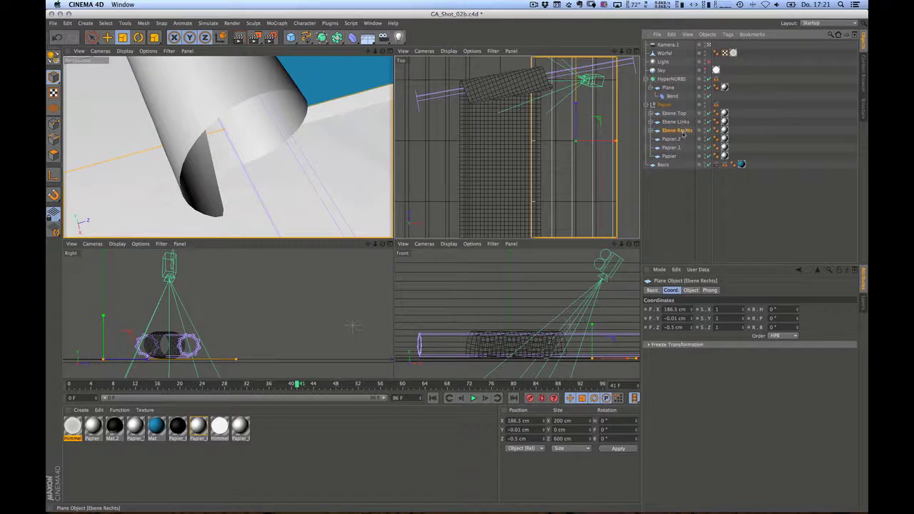
{"action": "left_click", "coordinate": [681, 138]}
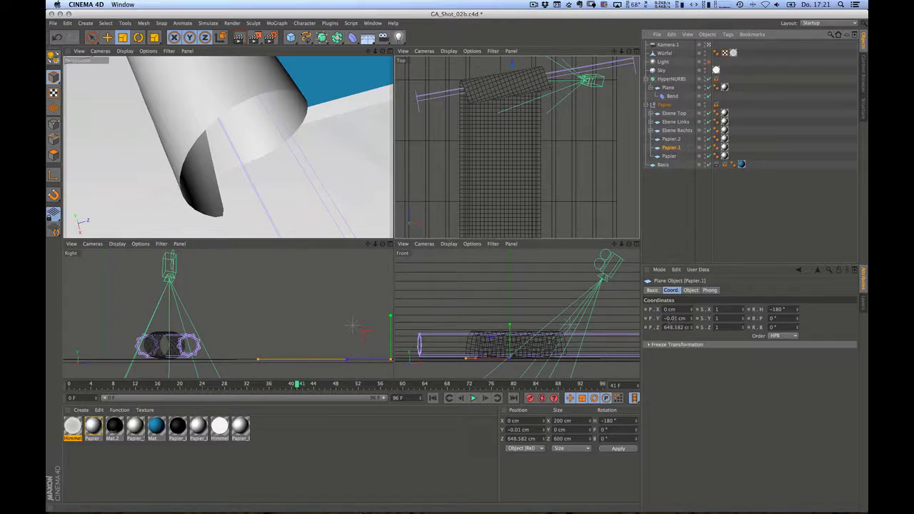
{"action": "left_click", "coordinate": [679, 131]}
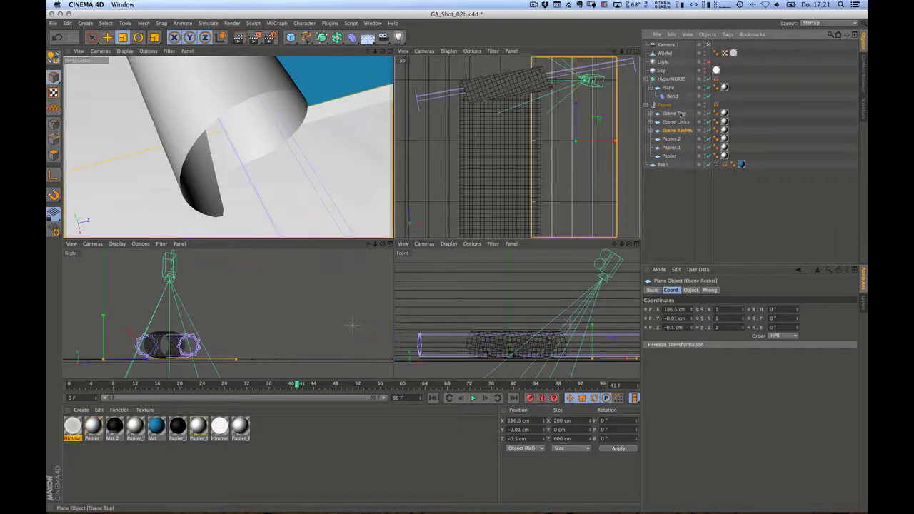
{"action": "left_click", "coordinate": [672, 157]}
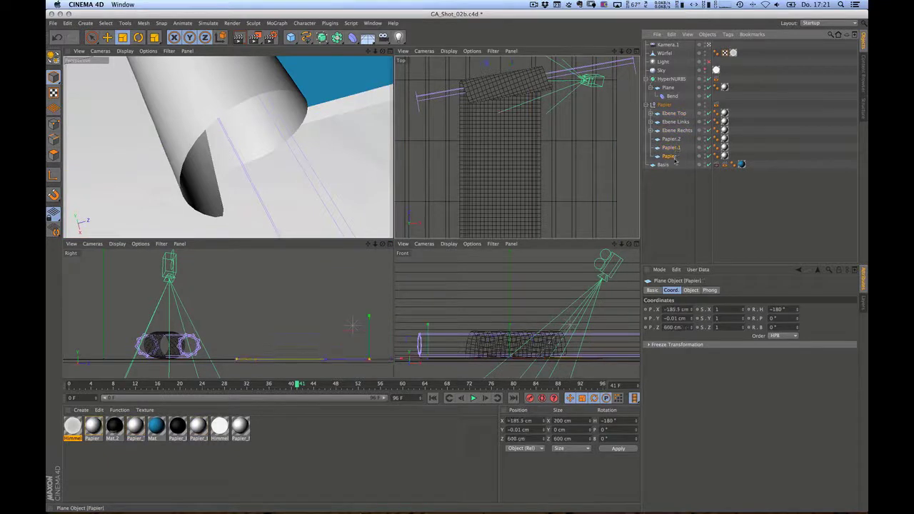
{"action": "left_click", "coordinate": [674, 148]}
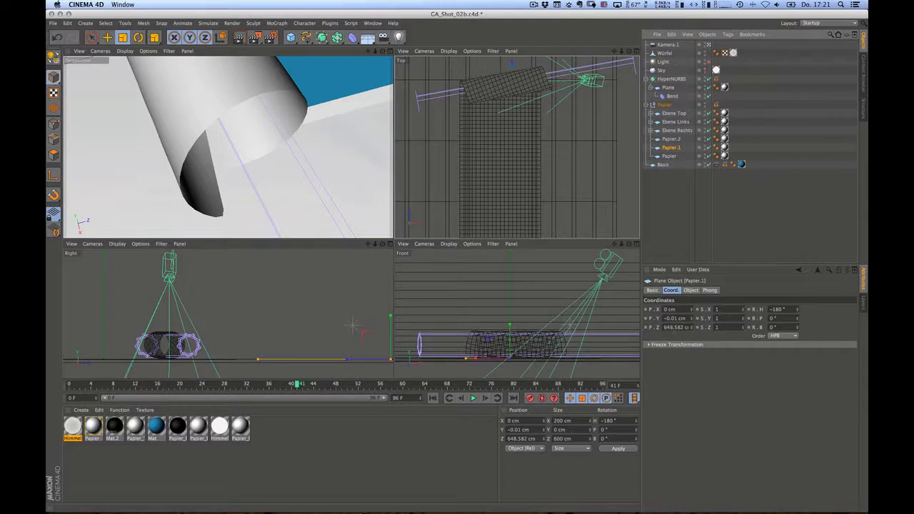
{"action": "left_click", "coordinate": [672, 139]}
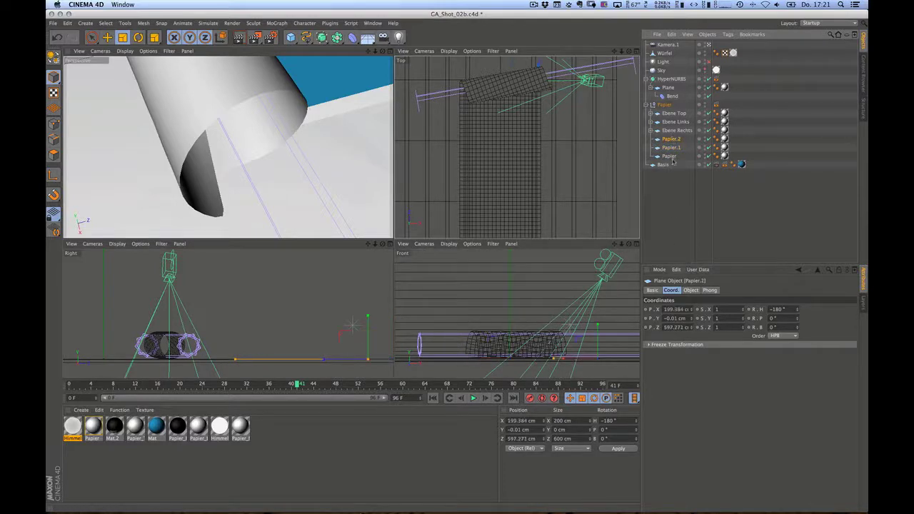
Expand Ebene Rechts, examine its child plane Ebene Re U beside the paper roll, and reselect the Ebene Rechts parent.
{"action": "left_click", "coordinate": [676, 131]}
{"action": "left_click", "coordinate": [651, 131]}
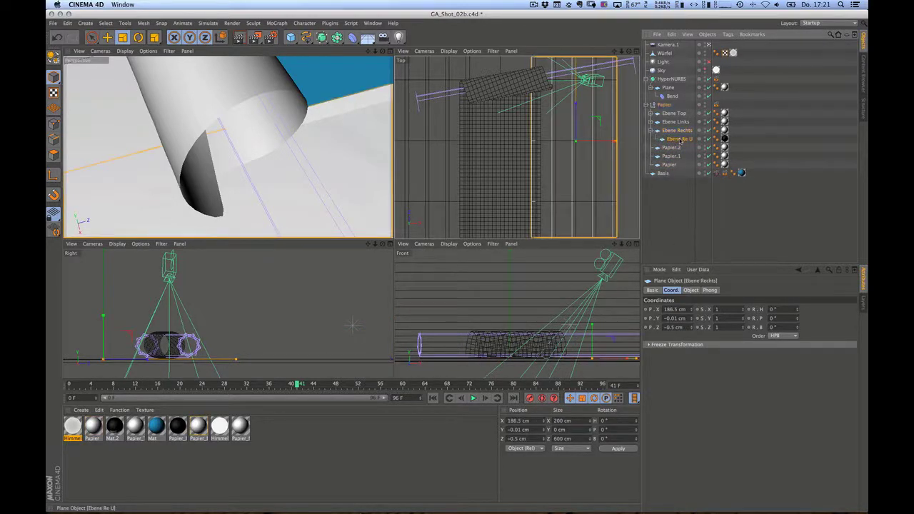
{"action": "left_click", "coordinate": [679, 139]}
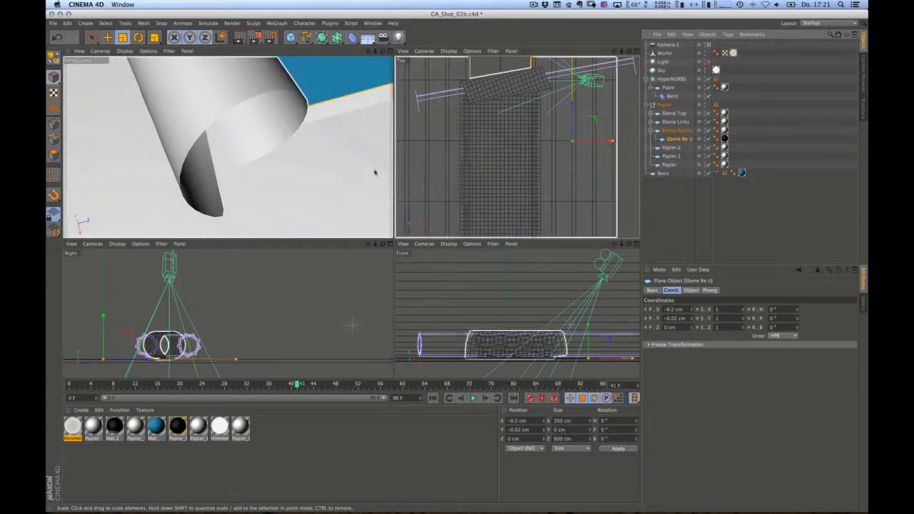
{"action": "left_click_drag", "start_coordinate": [374, 172], "coordinate": [358, 166], "text": "alt"}
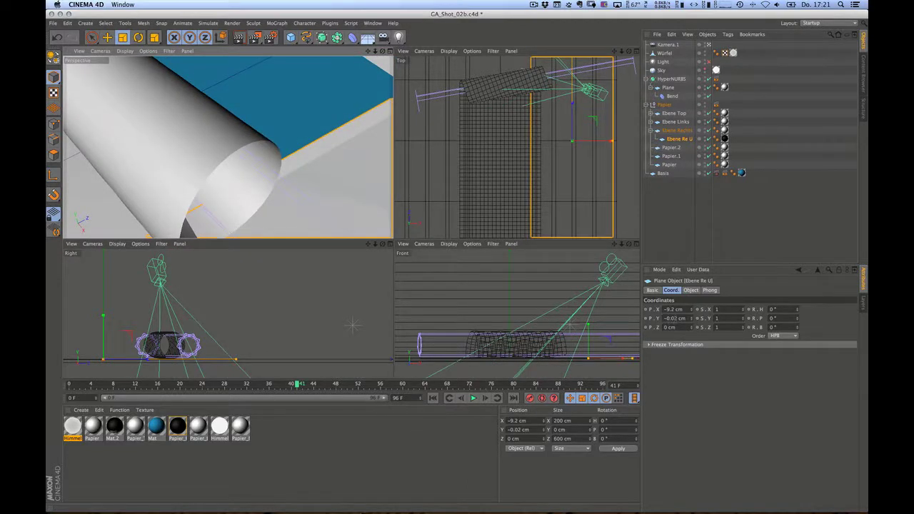
{"action": "left_click", "coordinate": [678, 130]}
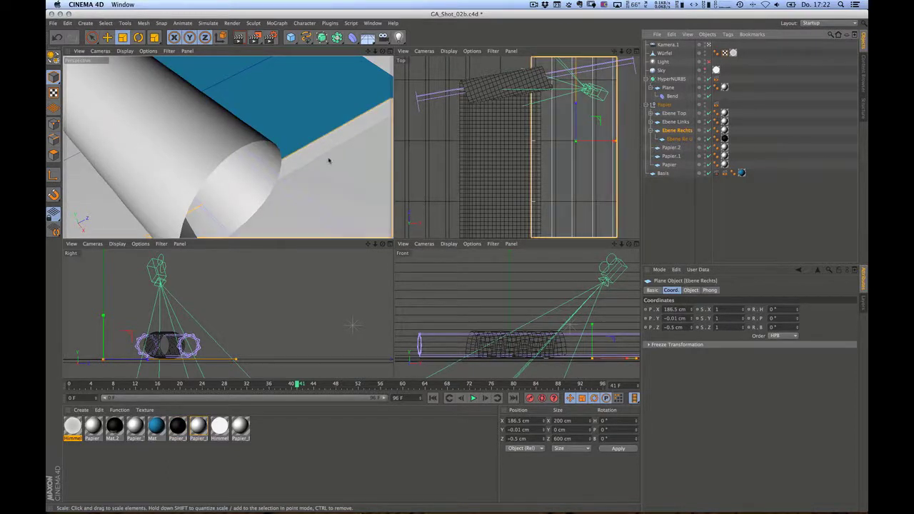
Render the perspective view at frame 41 to examine the torn paper edge, and repeat the render at frame 37.
{"action": "key", "text": "super+r"}
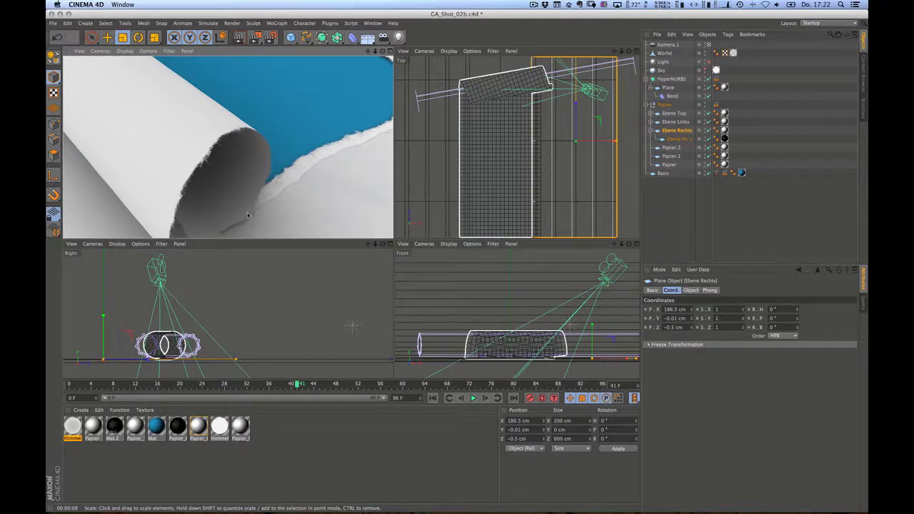
{"action": "left_click", "coordinate": [289, 386]}
{"action": "left_click_drag", "start_coordinate": [289, 386], "coordinate": [275, 386]}
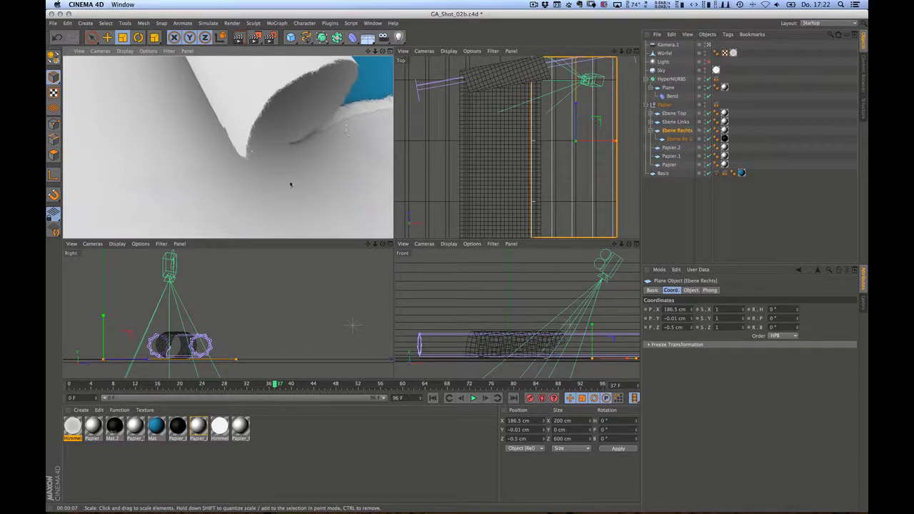
Review the Papier_Li material's Color, Bump and Alpha channels, including the RissTex_Rechts_Oben.psd alpha image, and close the material.
{"action": "double_click", "coordinate": [198, 427]}
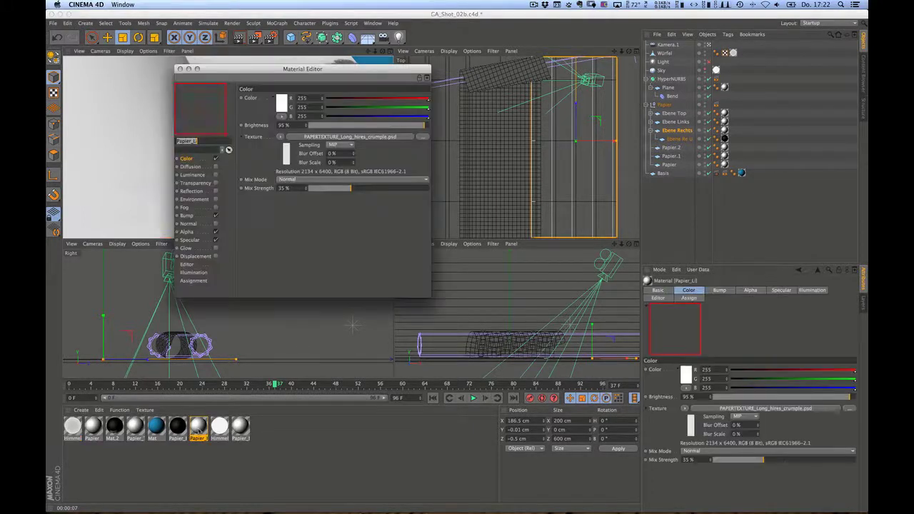
{"action": "left_click", "coordinate": [193, 234]}
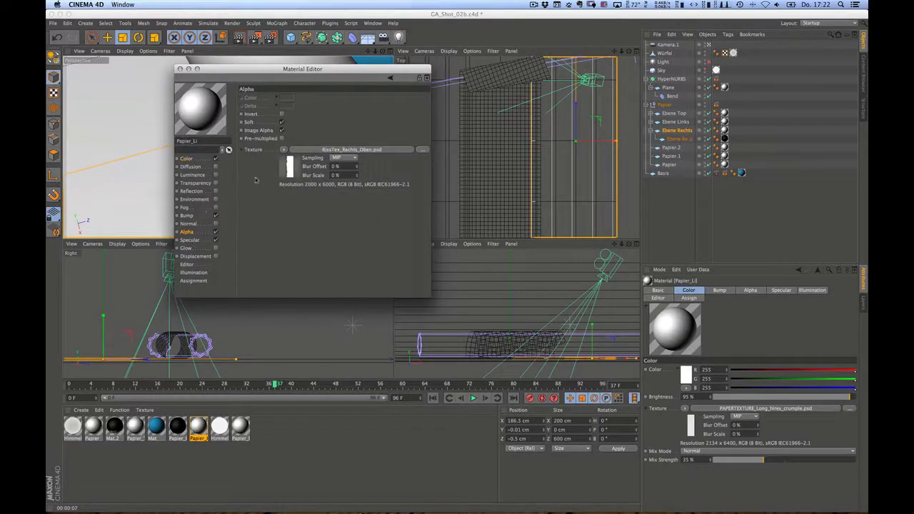
{"action": "left_click", "coordinate": [189, 158]}
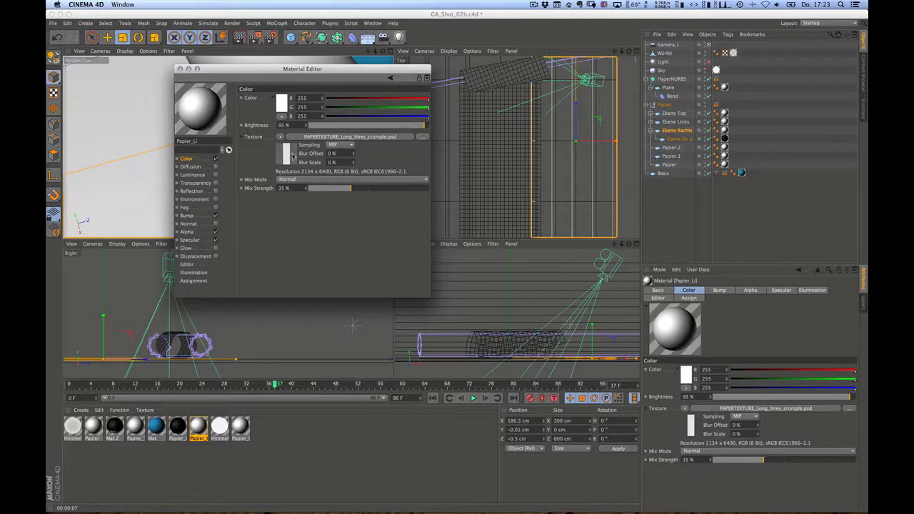
{"action": "left_click", "coordinate": [186, 216]}
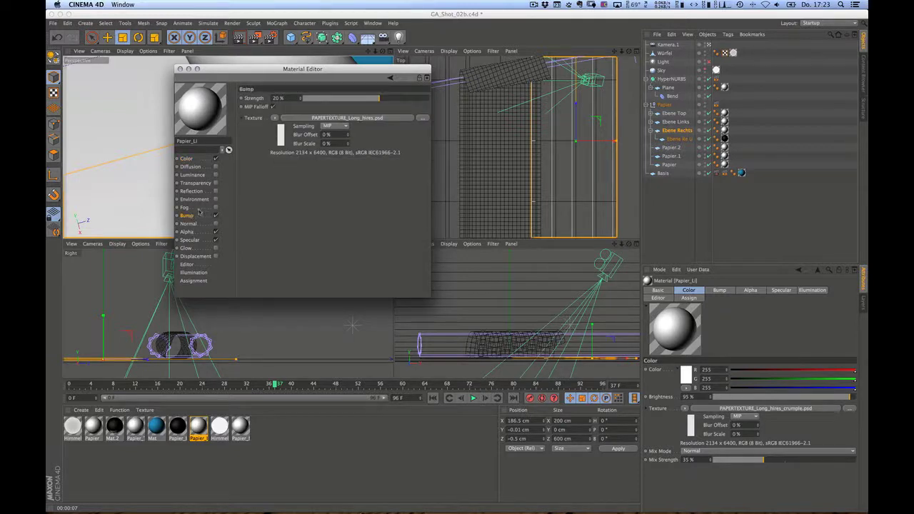
{"action": "left_click", "coordinate": [189, 233]}
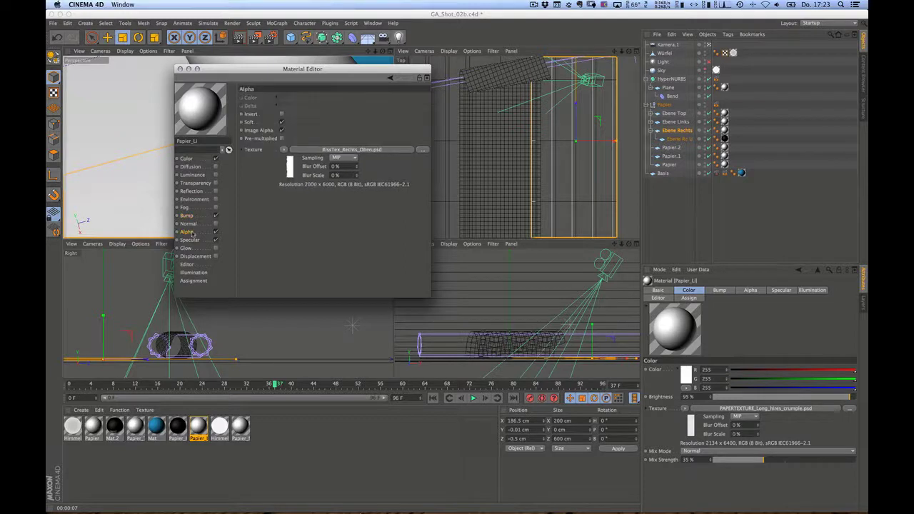
{"action": "left_click", "coordinate": [289, 166]}
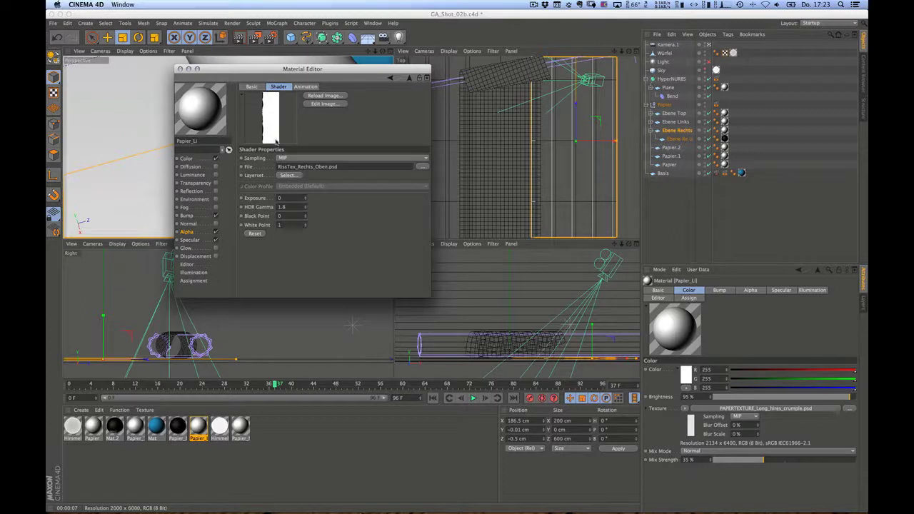
{"action": "left_click_drag", "start_coordinate": [259, 73], "coordinate": [407, 182]}
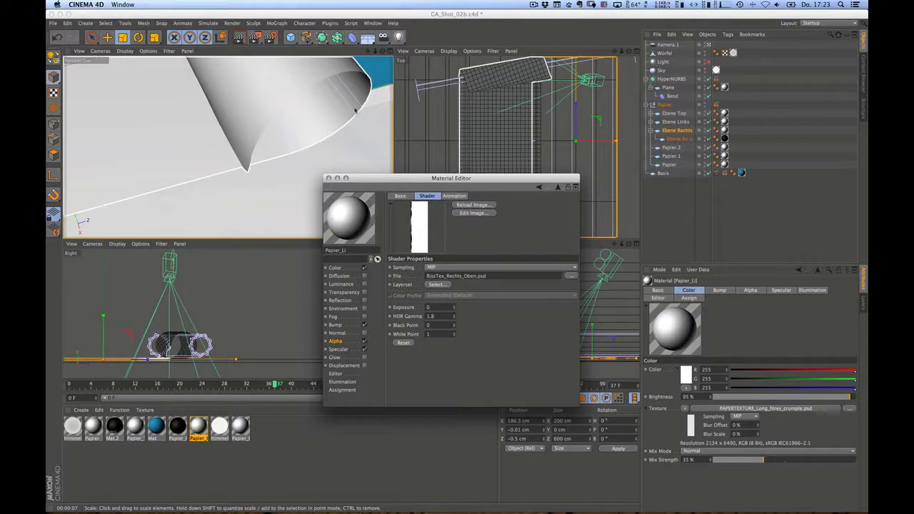
{"action": "left_click", "coordinate": [328, 178]}
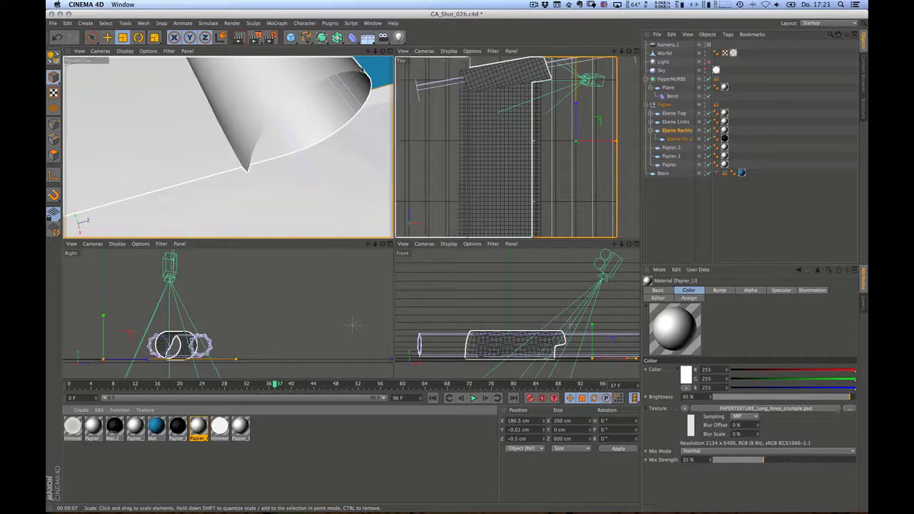
Open the render settings and inspect the group IDs of the multi-pass Object Buffer entries.
{"action": "left_click", "coordinate": [270, 37]}
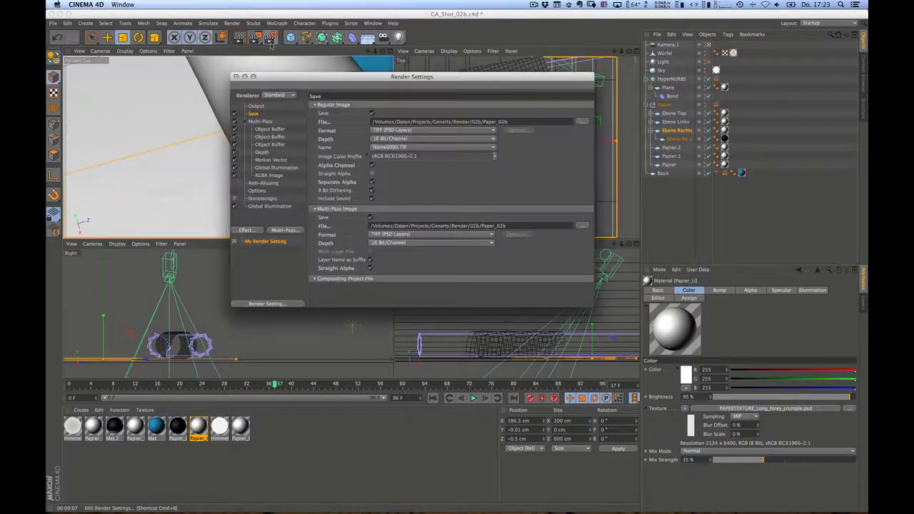
{"action": "left_click", "coordinate": [275, 122]}
{"action": "left_click", "coordinate": [289, 129]}
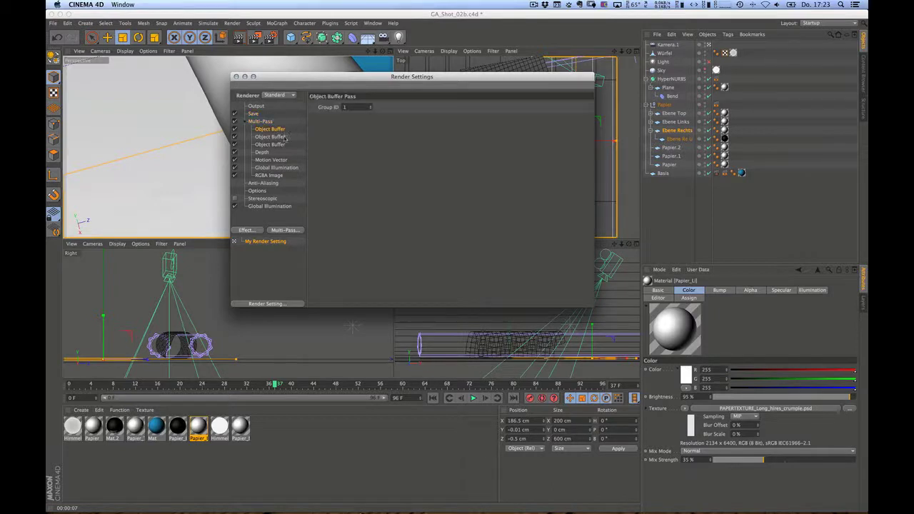
{"action": "left_click", "coordinate": [285, 136]}
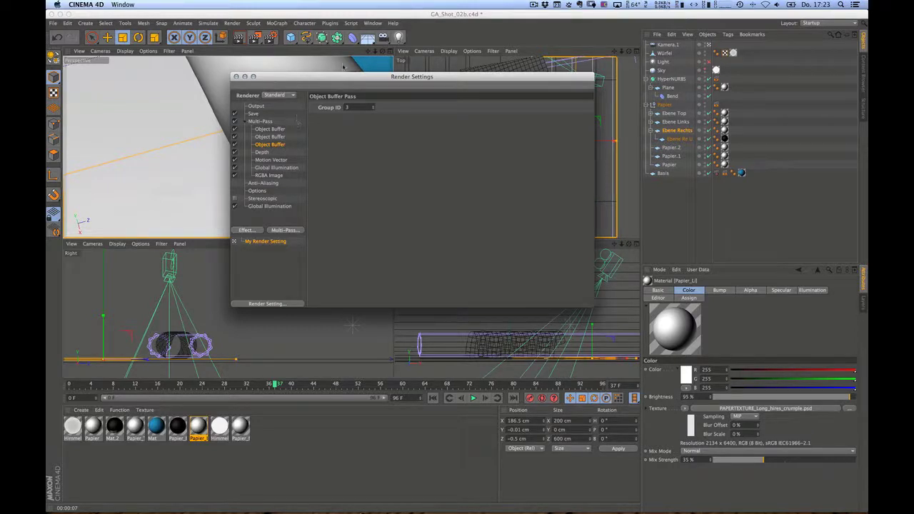
Check the object buffer assignments in the compositing tags of HyperNURBS, the Papier group and Basis.
{"action": "left_click", "coordinate": [717, 79]}
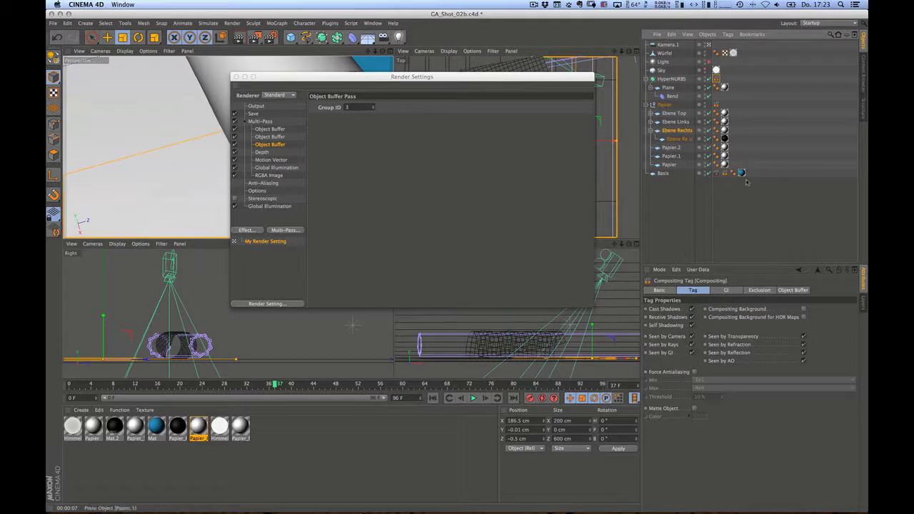
{"action": "left_click", "coordinate": [787, 291]}
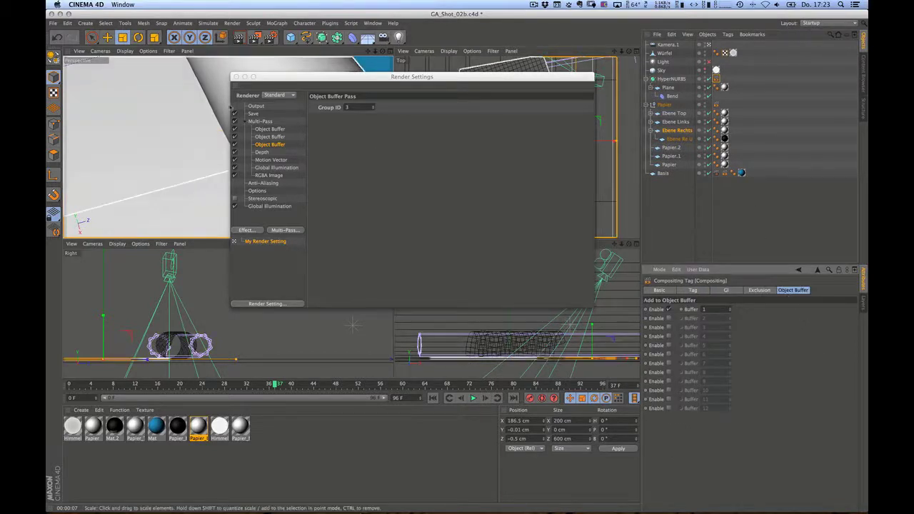
{"action": "left_click", "coordinate": [717, 105]}
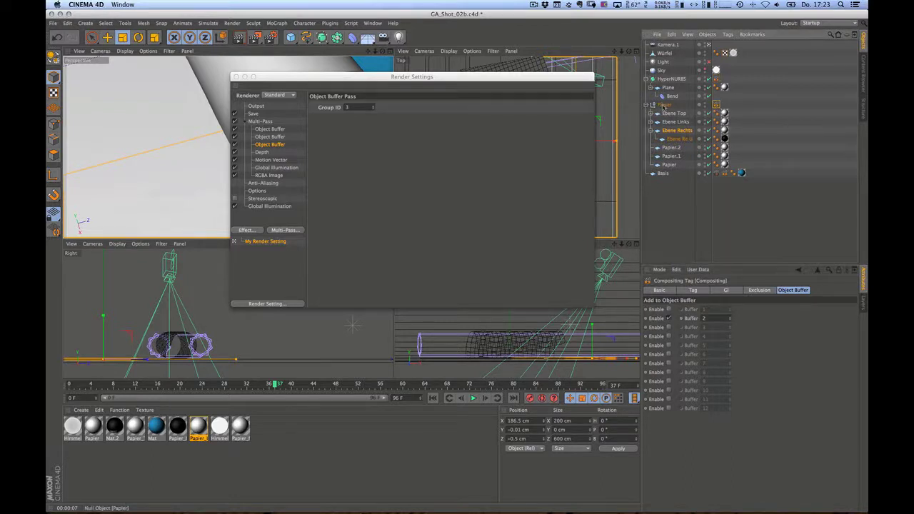
{"action": "left_click", "coordinate": [726, 173]}
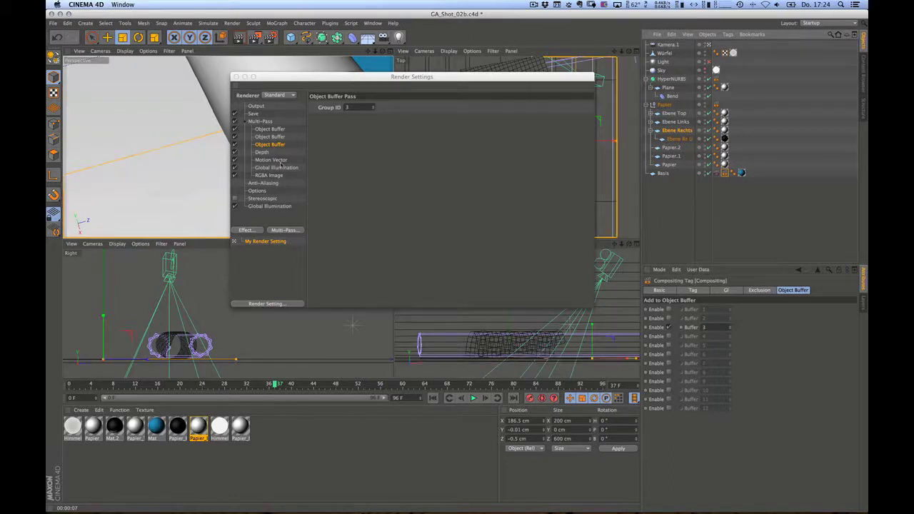
Review the Depth, Motion Vector and RGBA Image passes in the multi-pass render settings.
{"action": "left_click", "coordinate": [268, 152]}
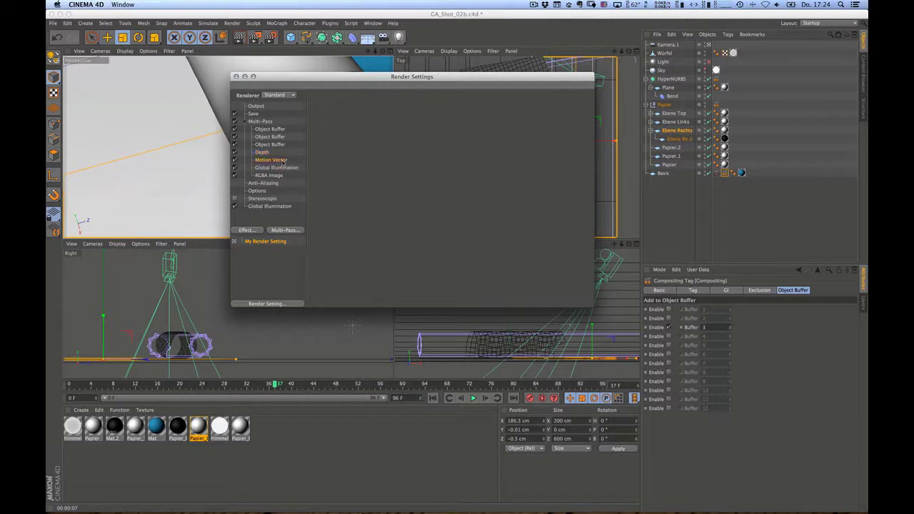
{"action": "left_click", "coordinate": [283, 162]}
{"action": "left_click", "coordinate": [279, 176]}
Examine the Global Illumination settings for general options, sampling, irradiance cache and cache files.
{"action": "left_click", "coordinate": [276, 206]}
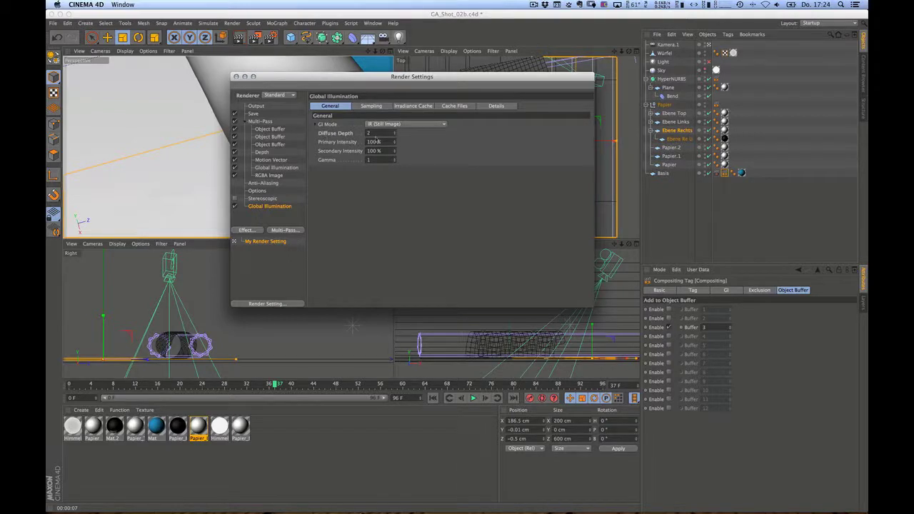
{"action": "left_click", "coordinate": [368, 106]}
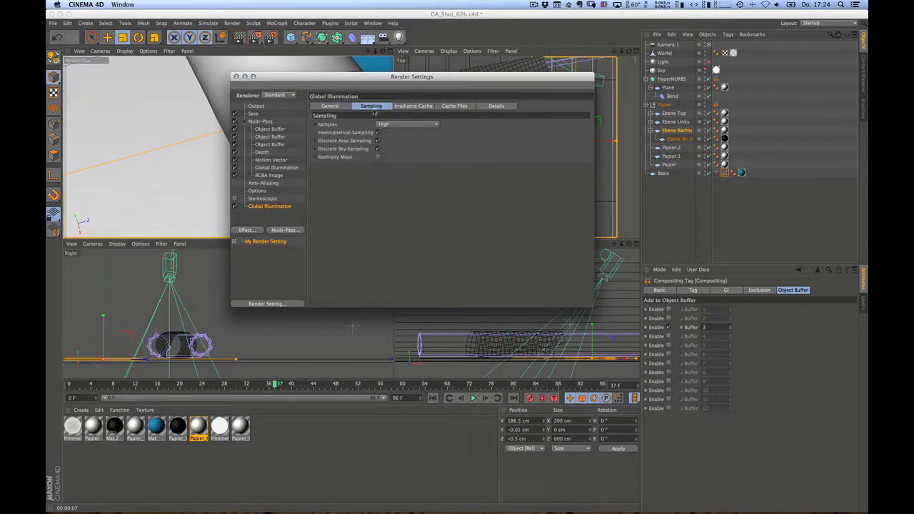
{"action": "left_click", "coordinate": [417, 107]}
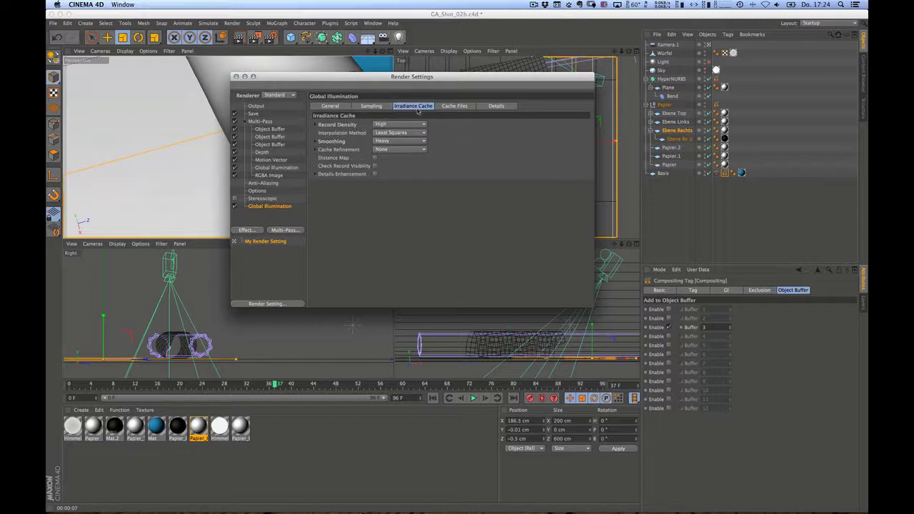
{"action": "left_click", "coordinate": [460, 106]}
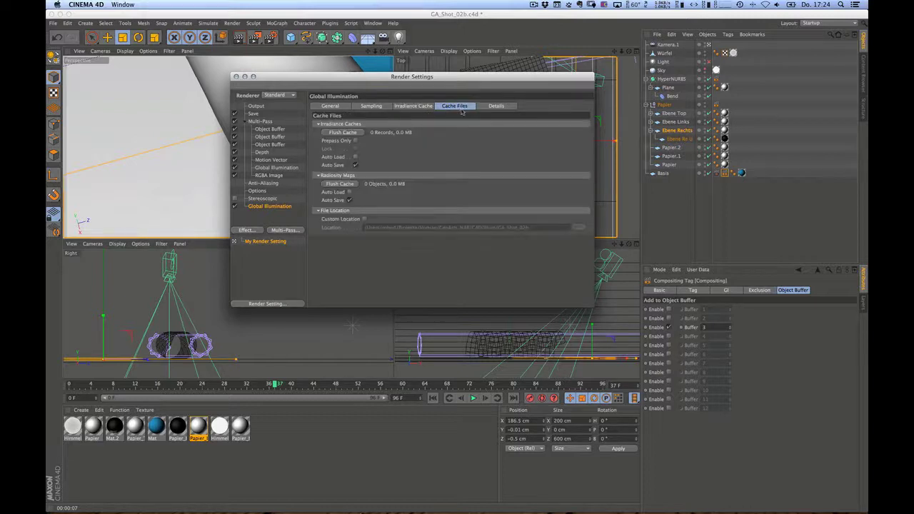
Check the detail options of the Global Illumination settings and close the render settings.
{"action": "left_click", "coordinate": [497, 107]}
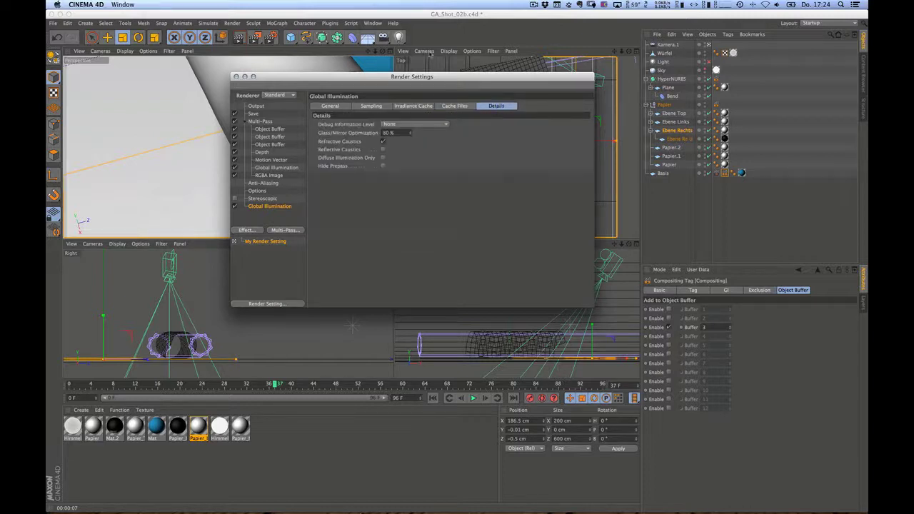
{"action": "left_click", "coordinate": [235, 77]}
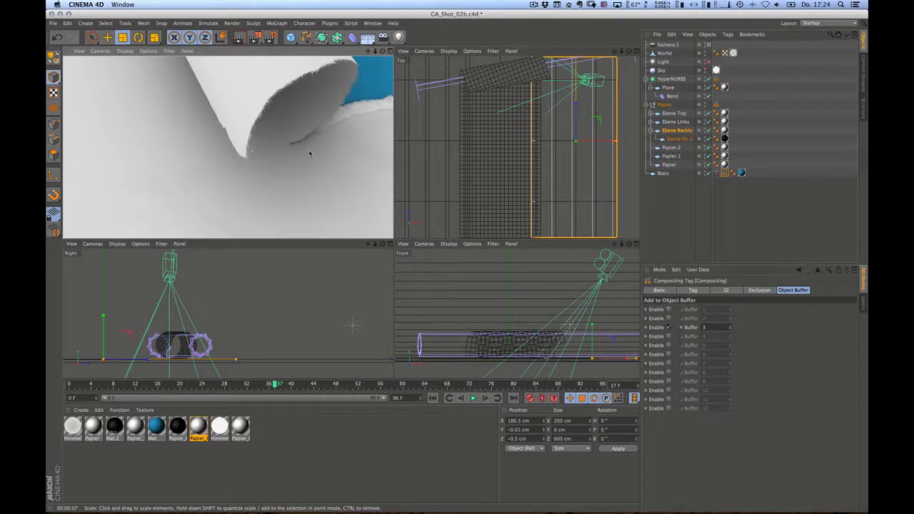
Switch to After Effects, show the 02b_FakeDepth layer in Genarts_Shot_02b and open its composition.
{"action": "key", "text": "super+Tab"}
{"action": "key", "text": "super+Tab"}
{"action": "key", "text": "super+Tab"}
{"action": "key", "text": "super+Tab"}
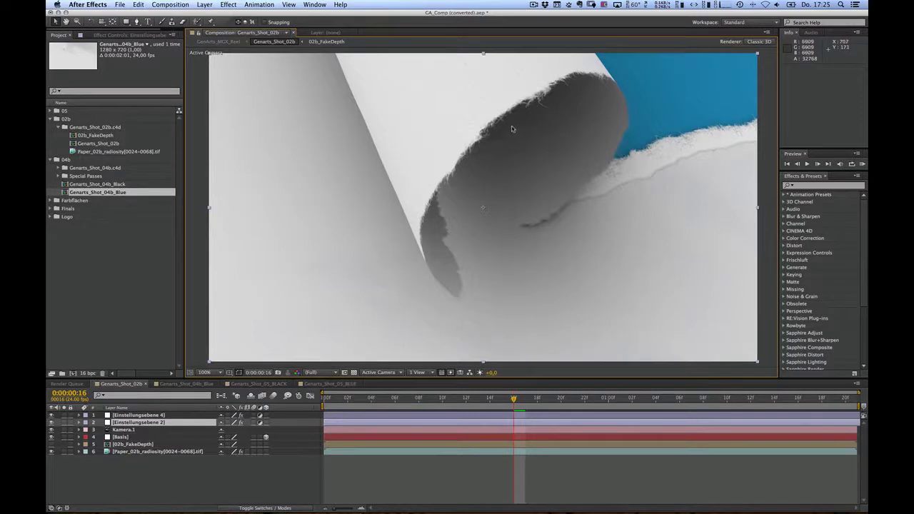
{"action": "left_click", "coordinate": [51, 444]}
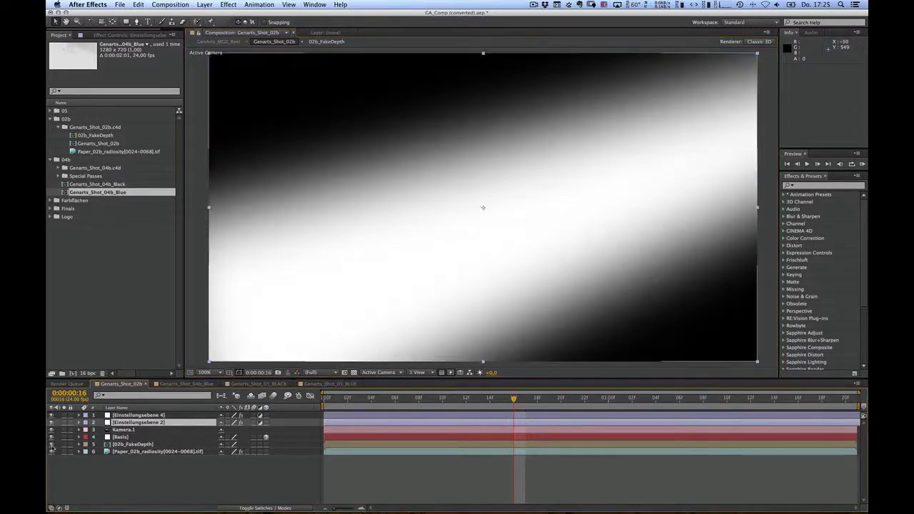
{"action": "left_click", "coordinate": [128, 444]}
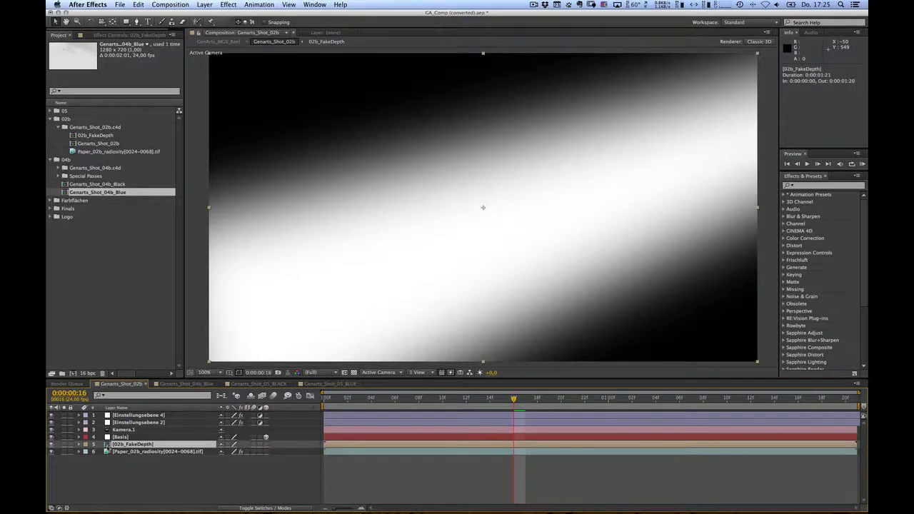
{"action": "double_click", "coordinate": [108, 445]}
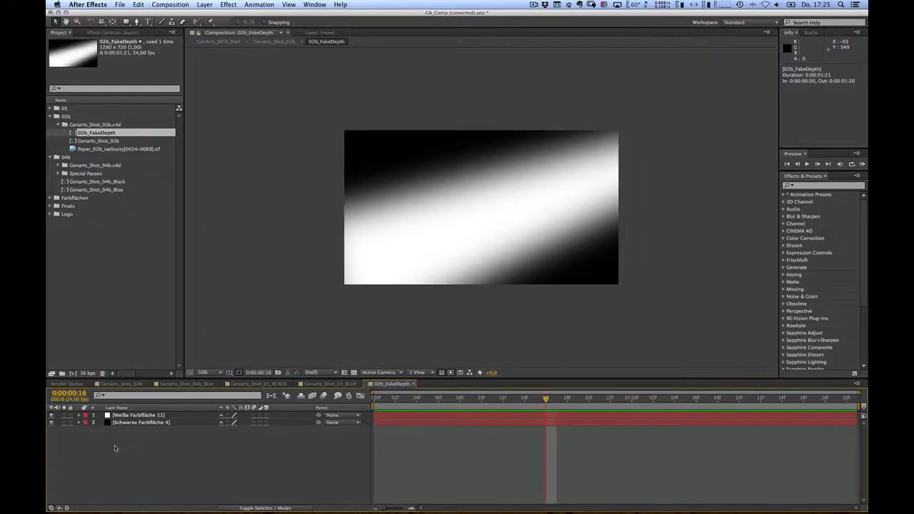
Inspect the mask on the white solid in 02b_FakeDepth, and hide the 02b_FakeDepth layer back in Genarts_Shot_02b.
{"action": "left_click", "coordinate": [125, 416]}
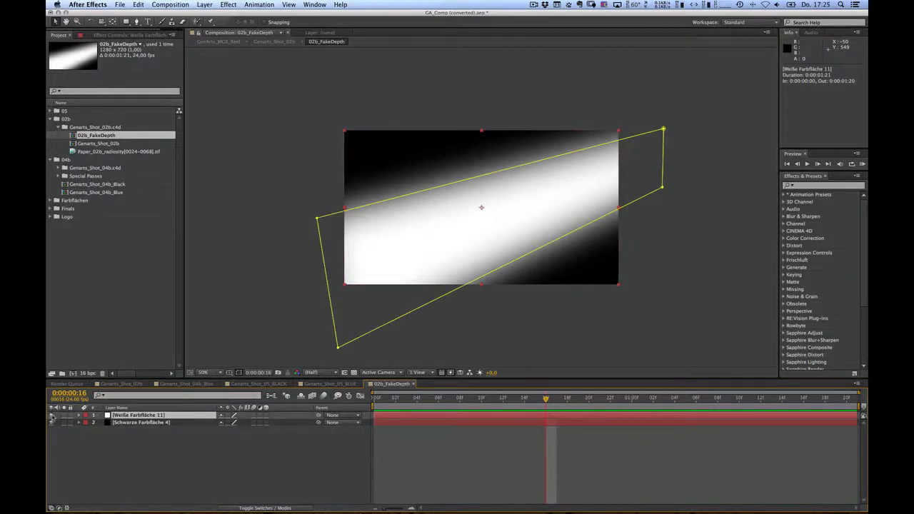
{"action": "left_click", "coordinate": [51, 415]}
{"action": "left_click", "coordinate": [51, 415]}
{"action": "key", "text": "m"}
{"action": "left_click", "coordinate": [115, 423]}
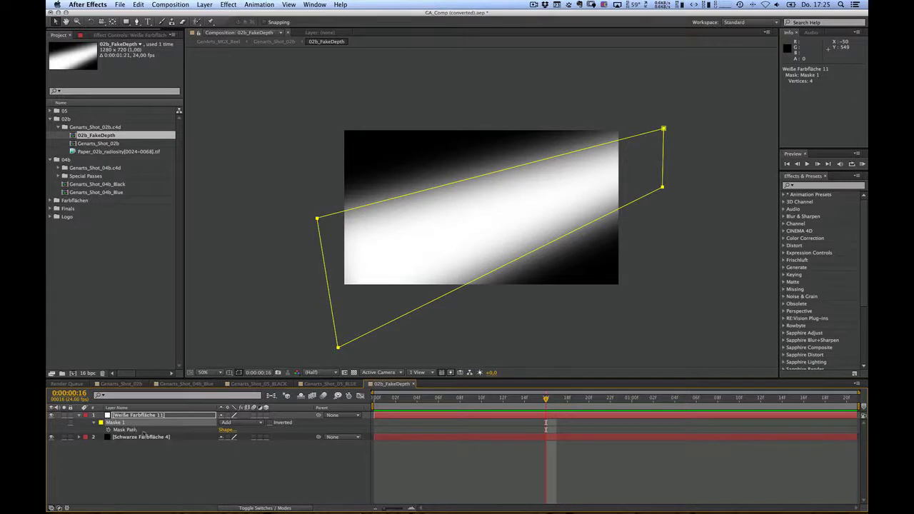
{"action": "left_click", "coordinate": [120, 384]}
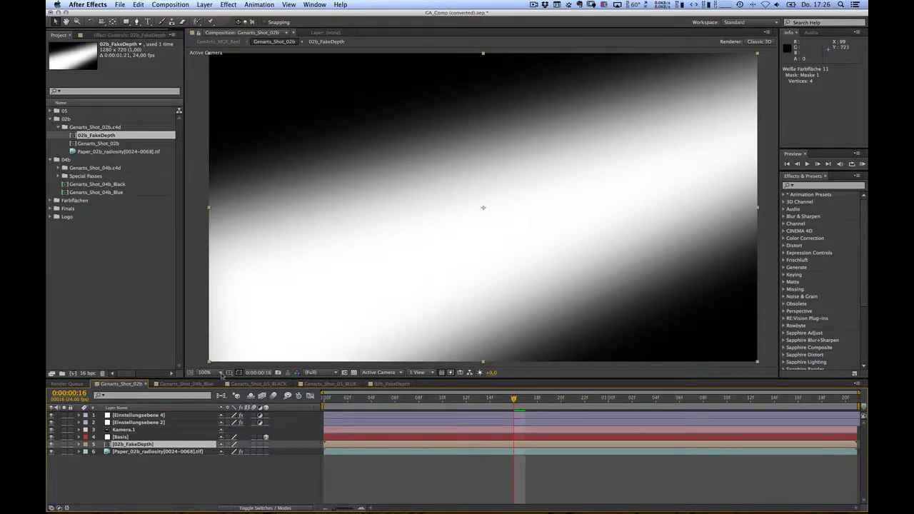
{"action": "left_click", "coordinate": [52, 445]}
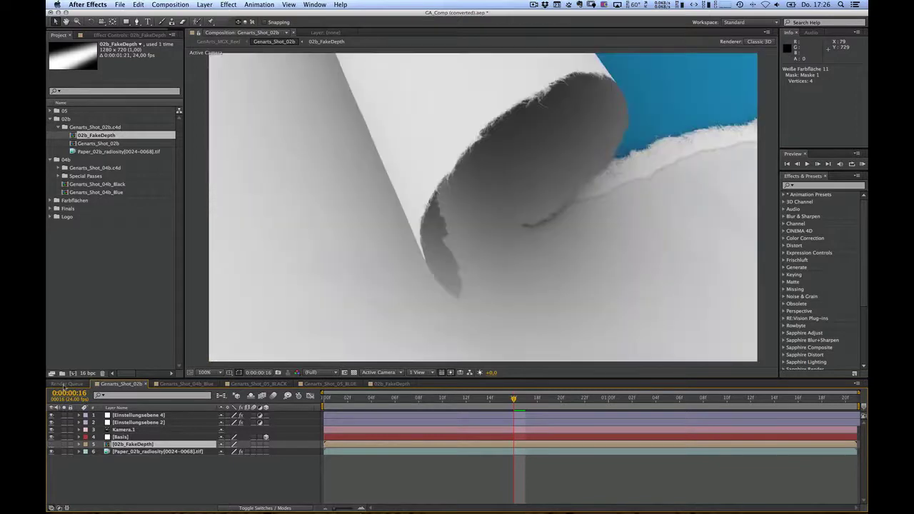
List the effects of Einstellungsebene 2 and enable S_Grain, S_Vignette and Curves, checking the torn paper edge up close.
{"action": "left_click", "coordinate": [130, 425]}
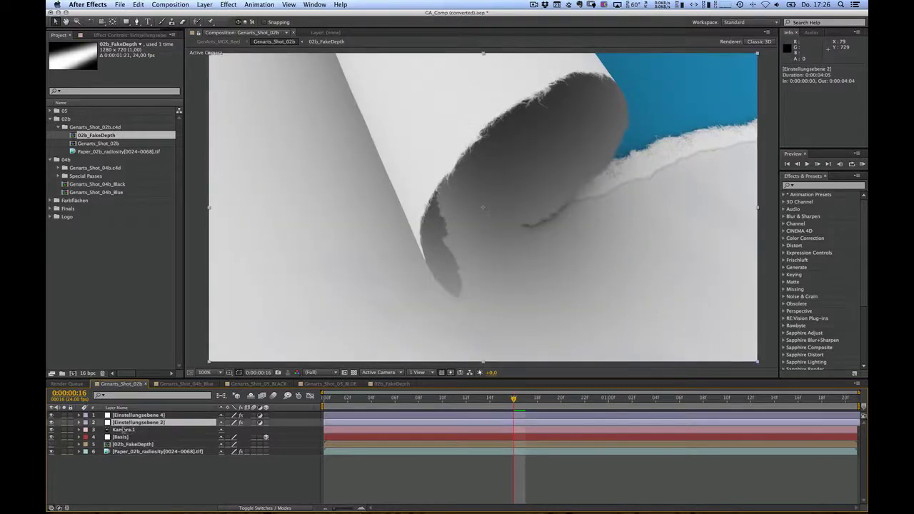
{"action": "key", "text": "e"}
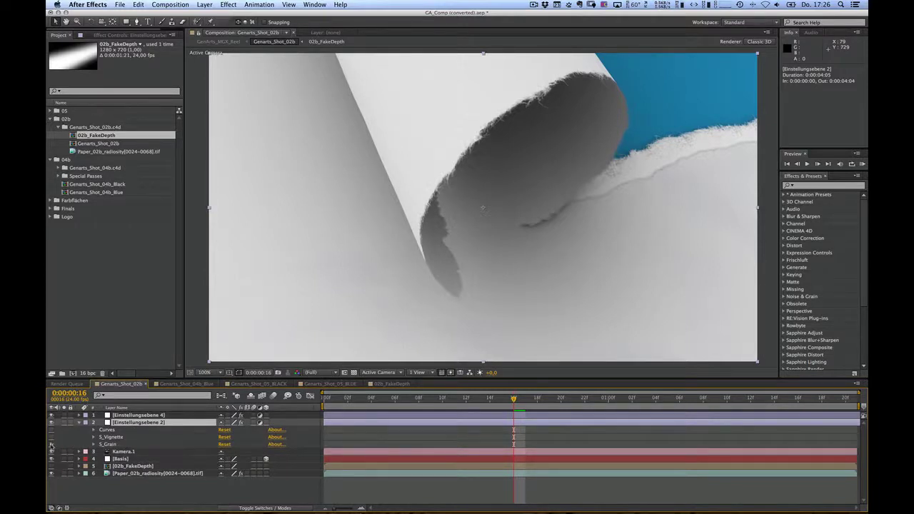
{"action": "scroll", "coordinate": [567, 186], "scroll_direction": "up", "scroll_amount": 1}
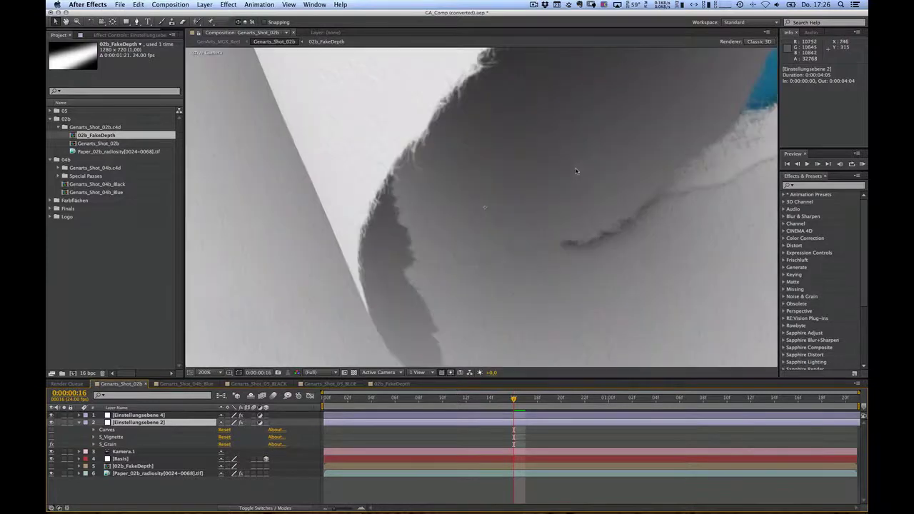
{"action": "key", "text": "space"}
{"action": "left_click_drag", "start_coordinate": [597, 124], "coordinate": [482, 202]}
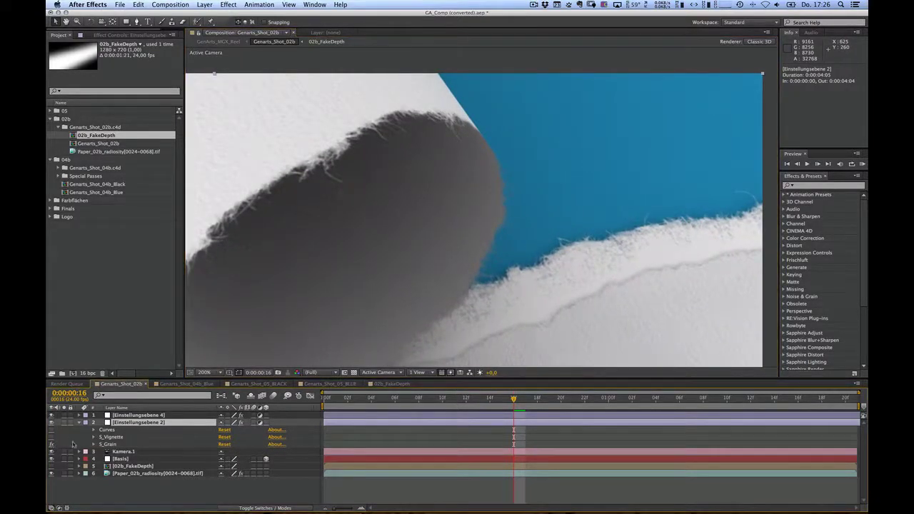
{"action": "key", "text": "comma"}
{"action": "key", "text": "space"}
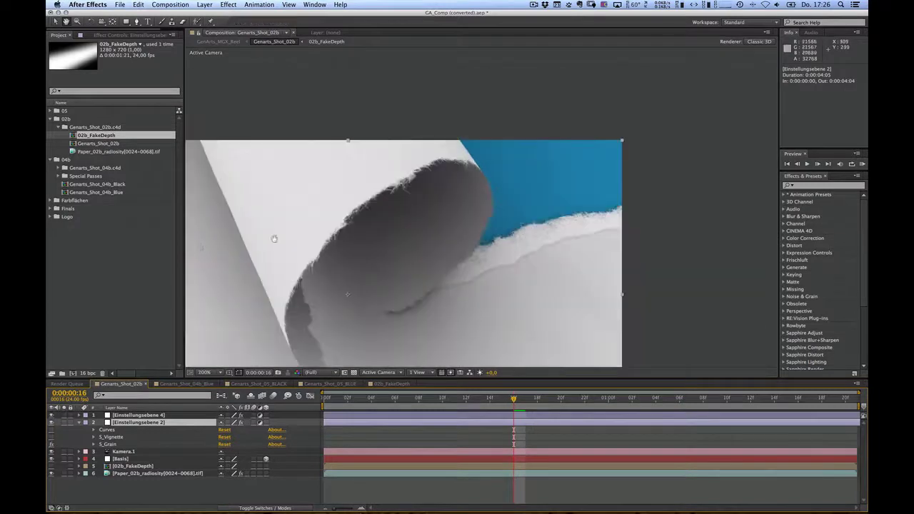
{"action": "left_click_drag", "start_coordinate": [400, 264], "coordinate": [520, 185]}
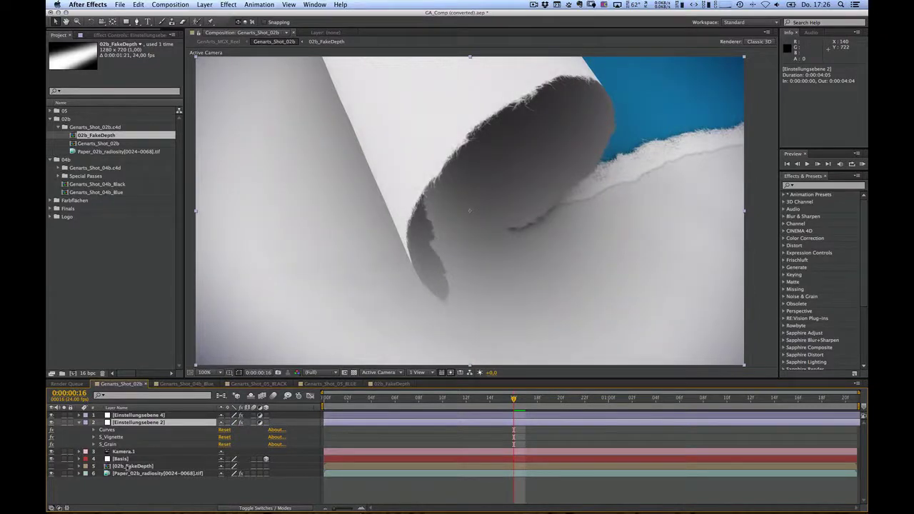
Examine the Curves settings on Einstellungsebene 2 and the 4-Color Gradient settings on Einstellungsebene 4.
{"action": "left_click", "coordinate": [108, 431]}
{"action": "left_click", "coordinate": [93, 430]}
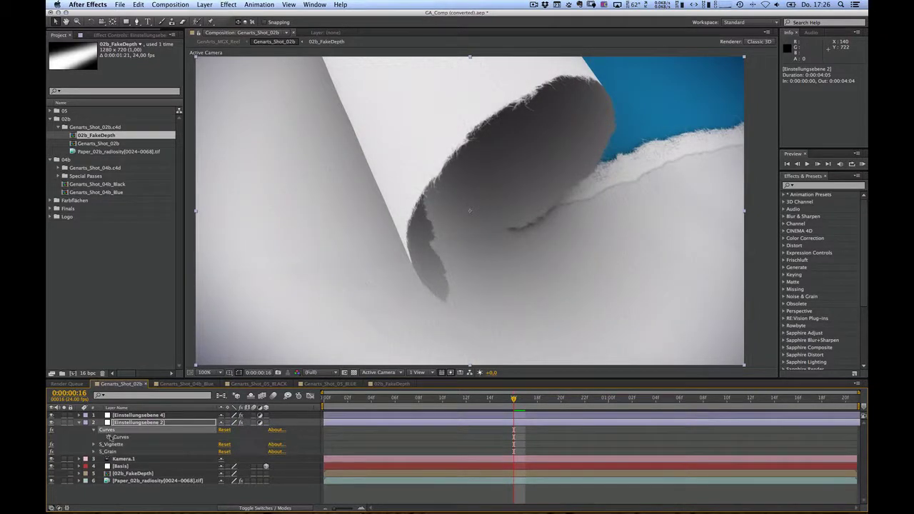
{"action": "double_click", "coordinate": [108, 430]}
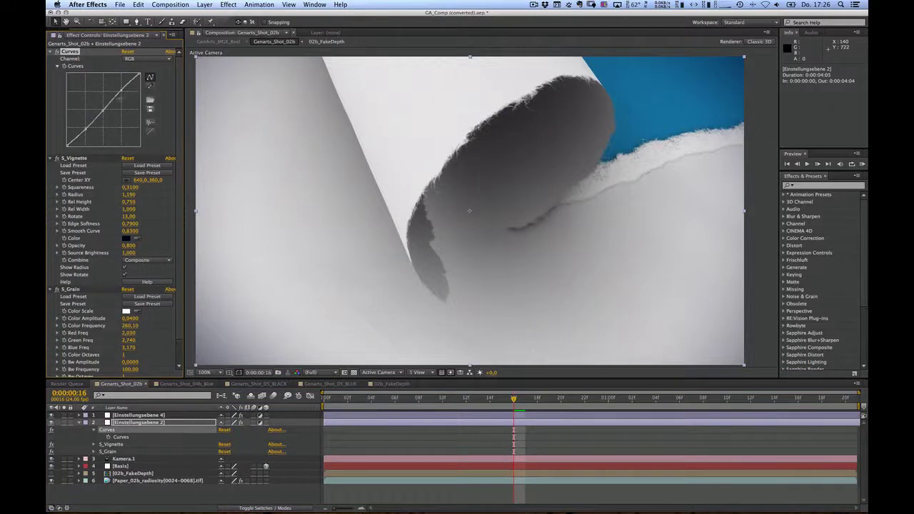
{"action": "left_click", "coordinate": [79, 422]}
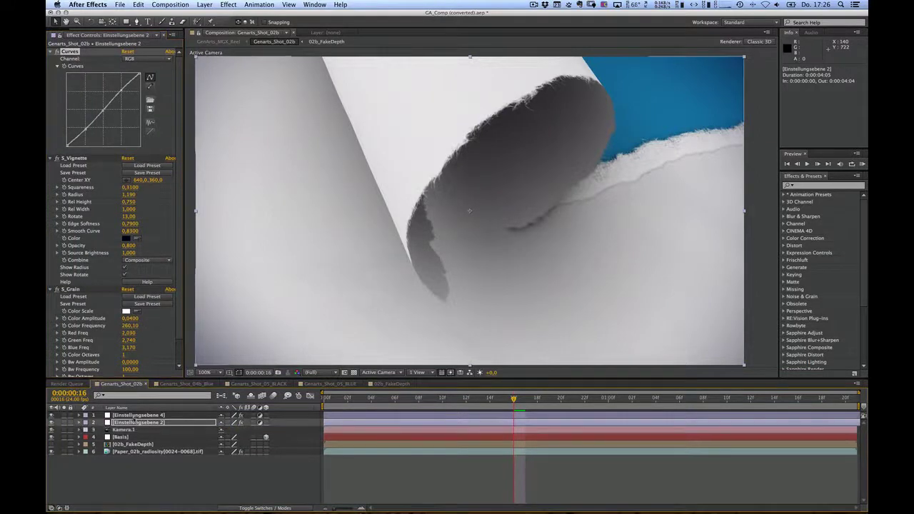
{"action": "left_click", "coordinate": [118, 415]}
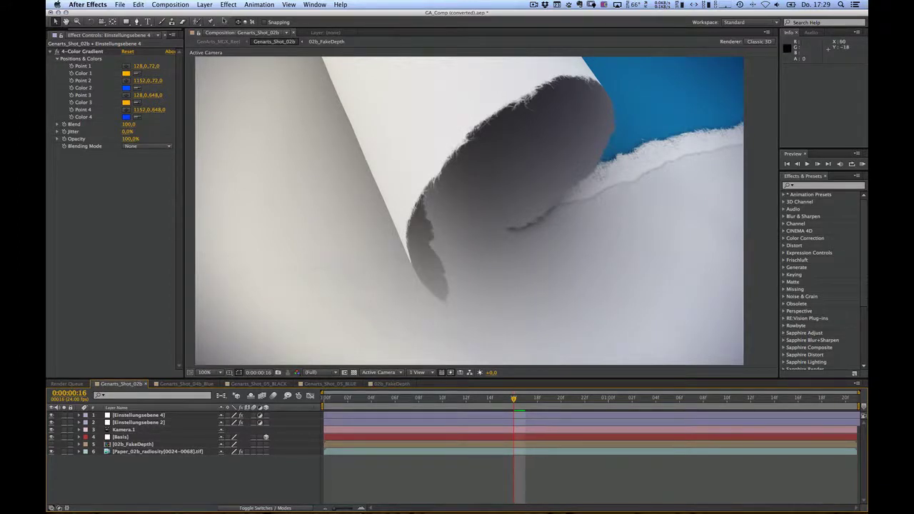
Add a new adjustment layer above the other layers and name it DoF.
{"action": "left_click", "coordinate": [204, 6]}
{"action": "mouse_move", "coordinate": [209, 14]}
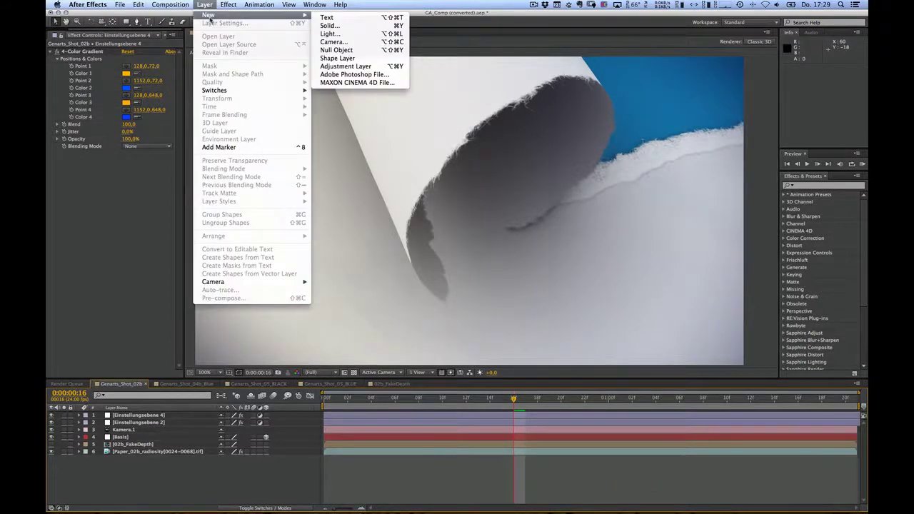
{"action": "left_click", "coordinate": [346, 67]}
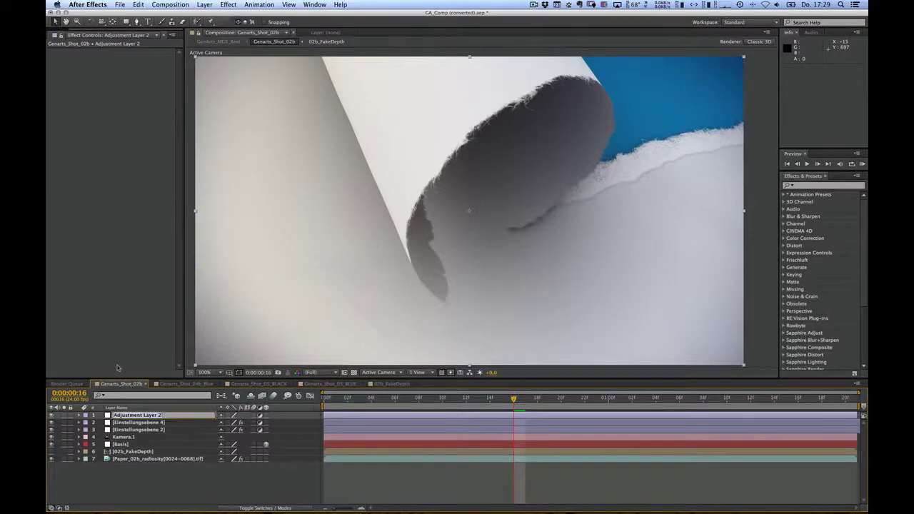
{"action": "type", "text": "DoF"}
{"action": "key", "text": "Return"}
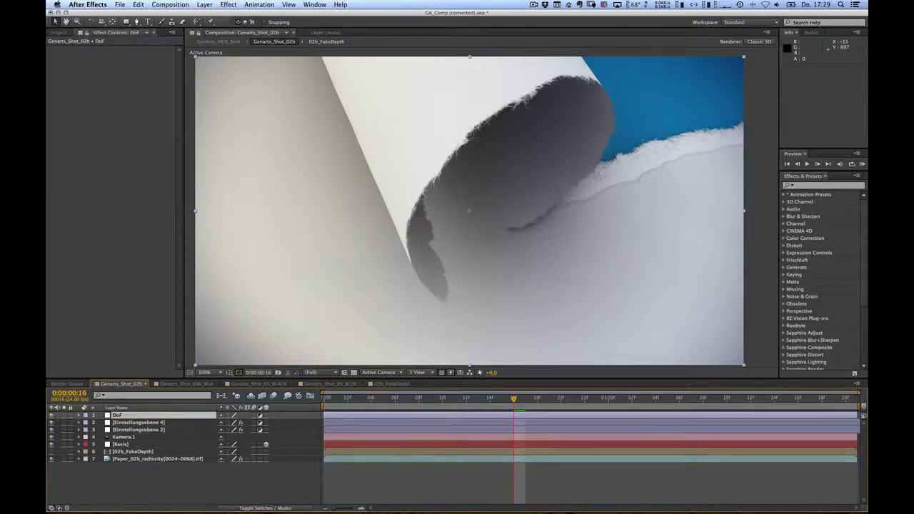
Apply the Frischluft FL Depth Of Field effect to the DoF layer.
{"action": "left_click", "coordinate": [230, 4]}
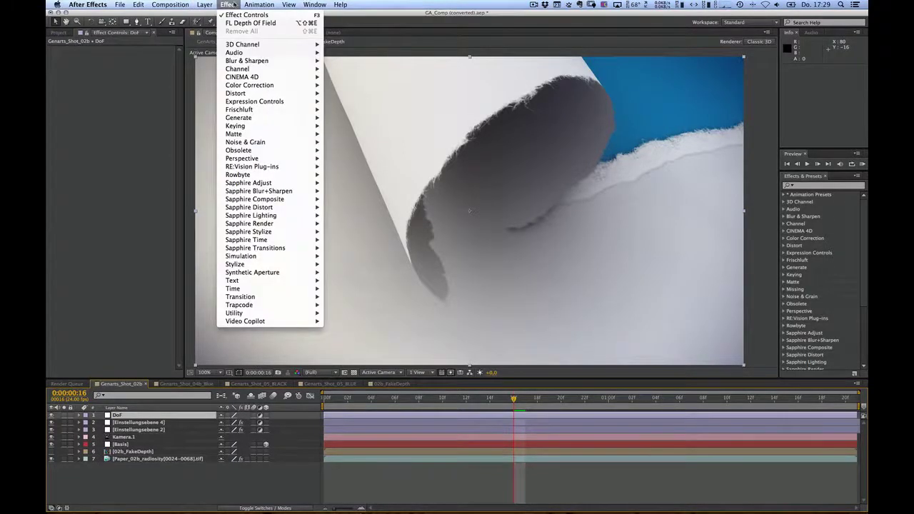
{"action": "mouse_move", "coordinate": [250, 109]}
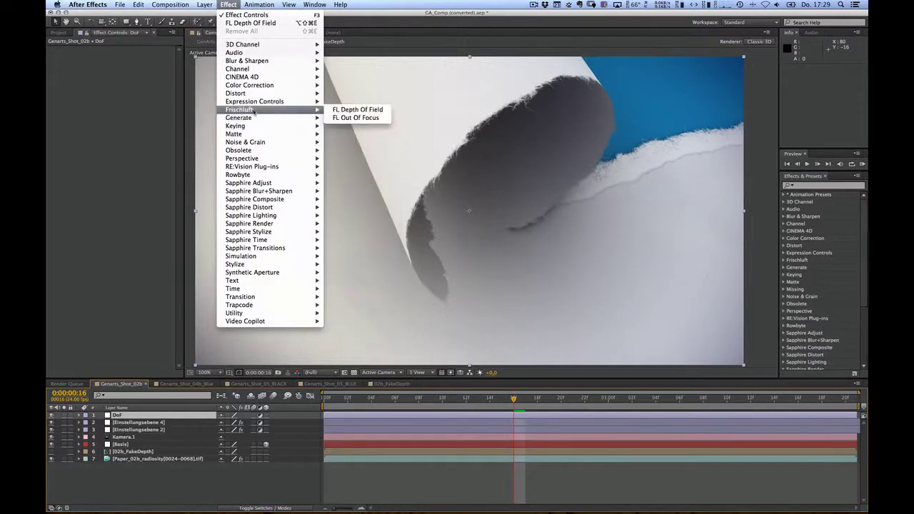
{"action": "left_click", "coordinate": [348, 113]}
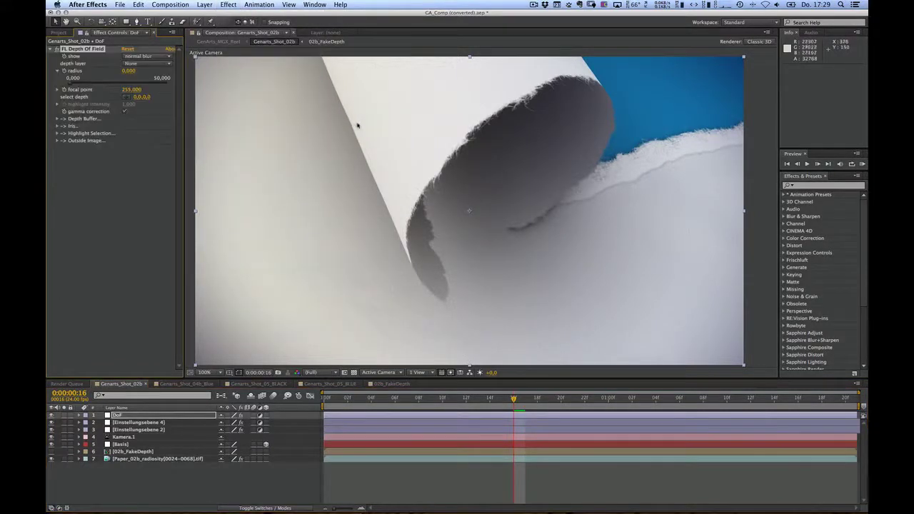
Set the FL Depth Of Field depth layer to 02b_FakeDepth and the radius to about 19.8.
{"action": "left_click", "coordinate": [159, 64]}
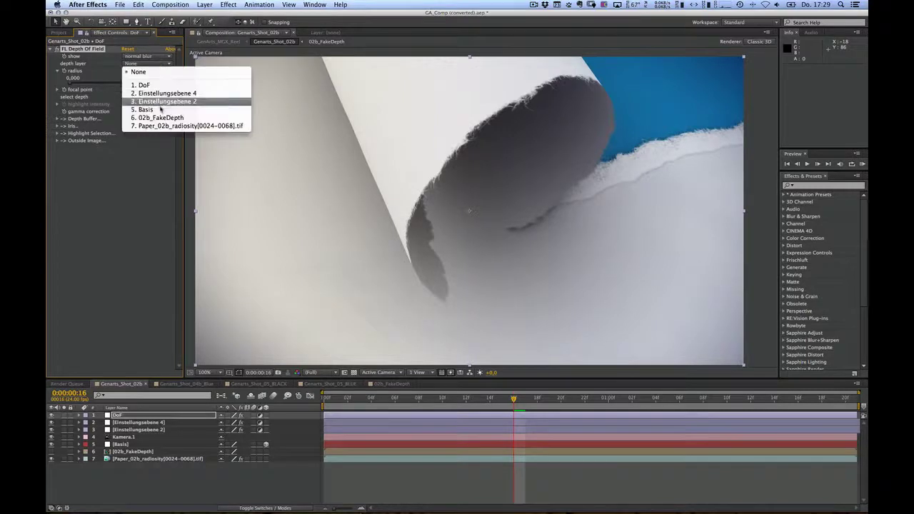
{"action": "left_click", "coordinate": [159, 121]}
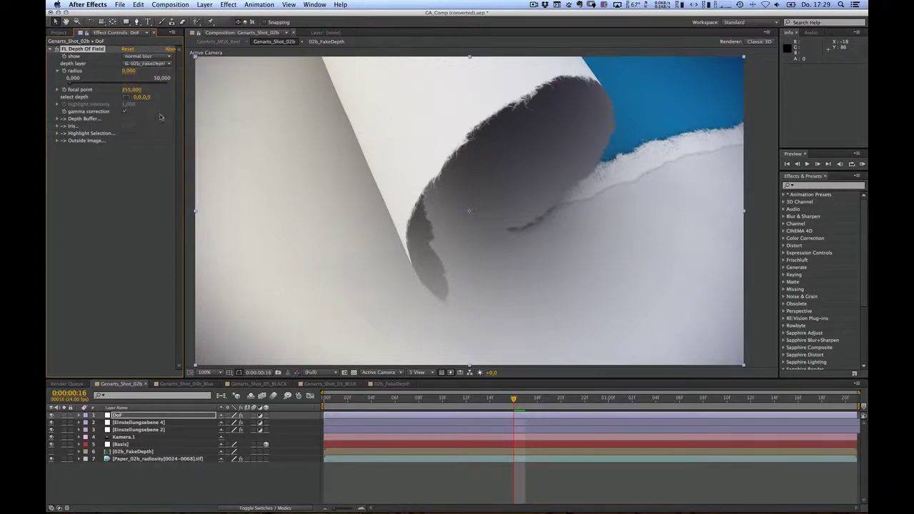
{"action": "left_click", "coordinate": [97, 84]}
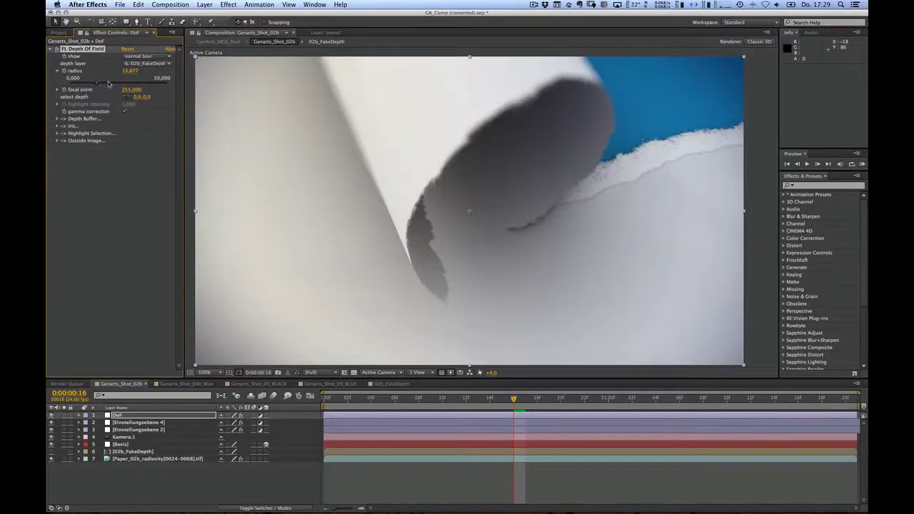
{"action": "left_click", "coordinate": [109, 84]}
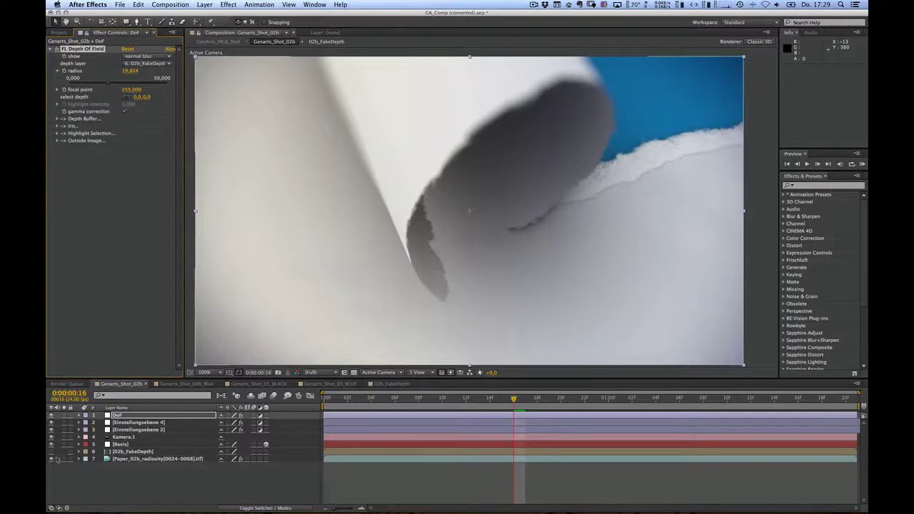
Show the 02b_FakeDepth layer and sample the DoF effect's focal depth in its dark upper area at 524, 180.
{"action": "left_click", "coordinate": [133, 452]}
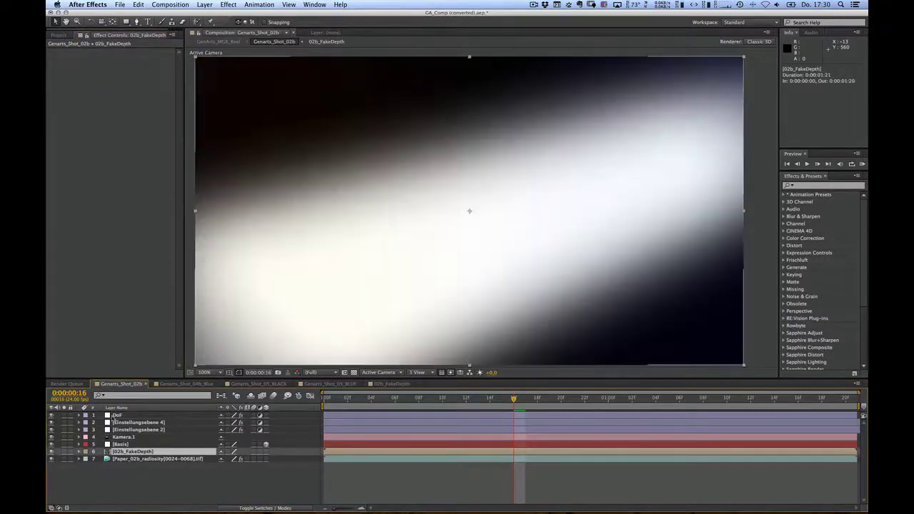
{"action": "left_click", "coordinate": [117, 415]}
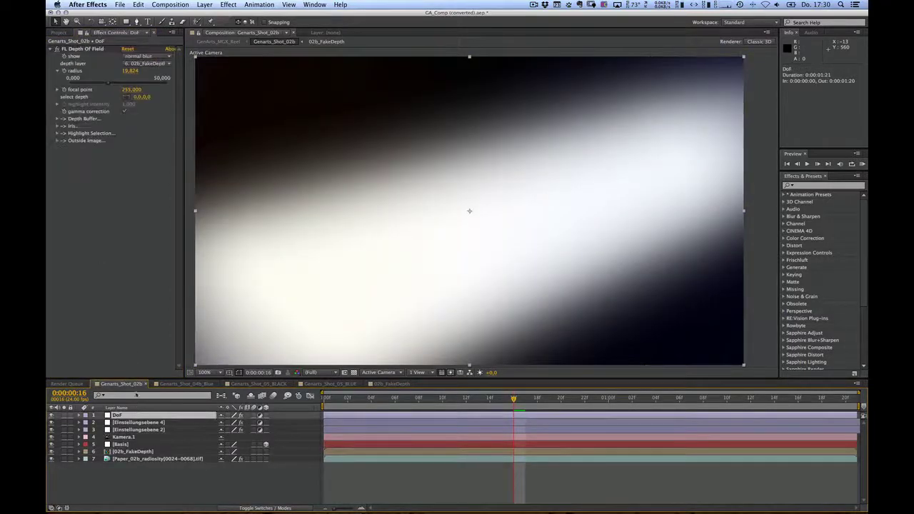
{"action": "left_click", "coordinate": [127, 97]}
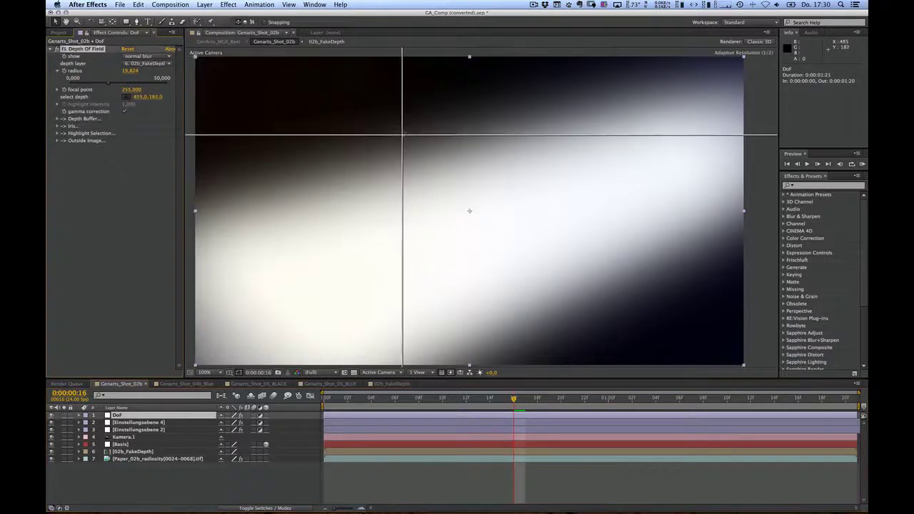
{"action": "left_click", "coordinate": [420, 133]}
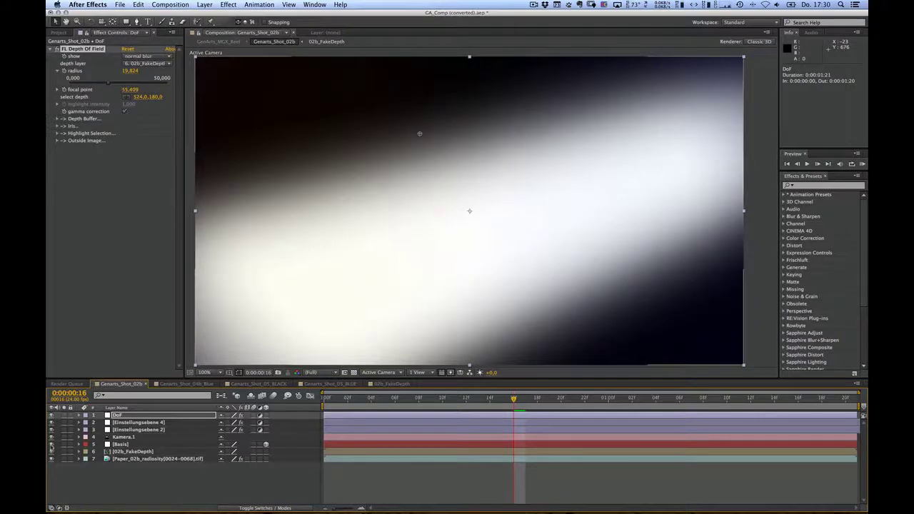
Resample the DoF focal depth in the bright band, hide the 02b_FakeDepth layer, and move the sample point to 747, 388.
{"action": "left_click", "coordinate": [127, 97]}
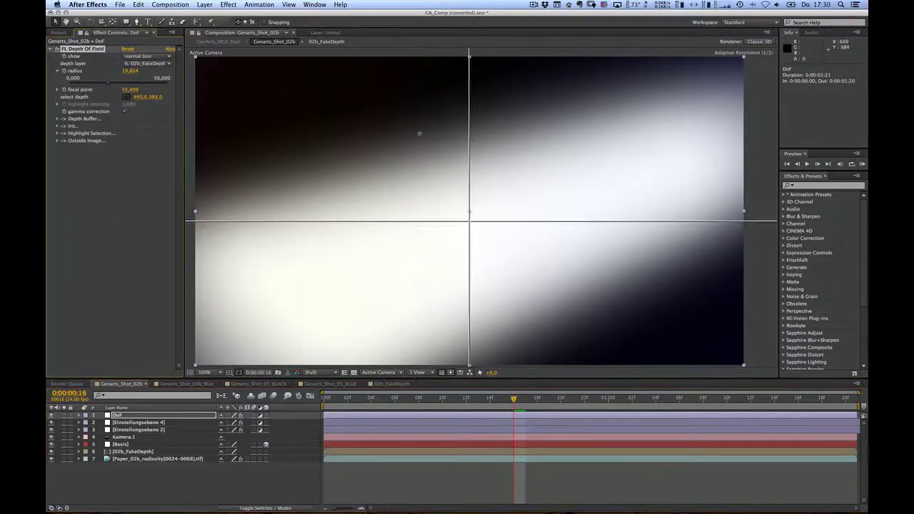
{"action": "left_click", "coordinate": [469, 220]}
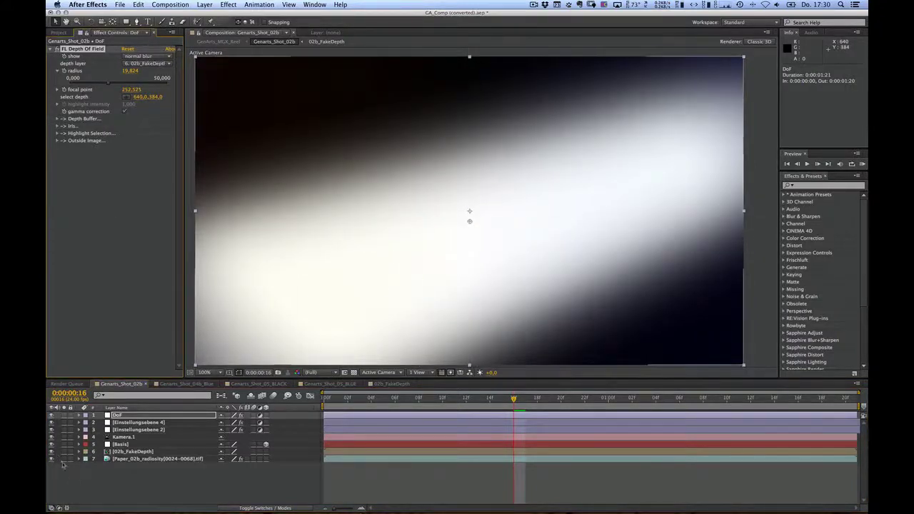
{"action": "left_click", "coordinate": [51, 444]}
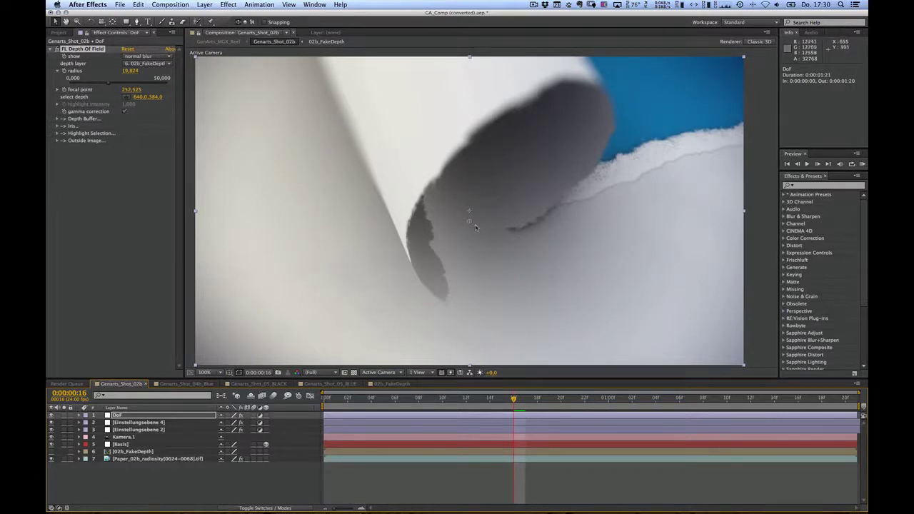
{"action": "left_click_drag", "start_coordinate": [475, 225], "coordinate": [521, 225]}
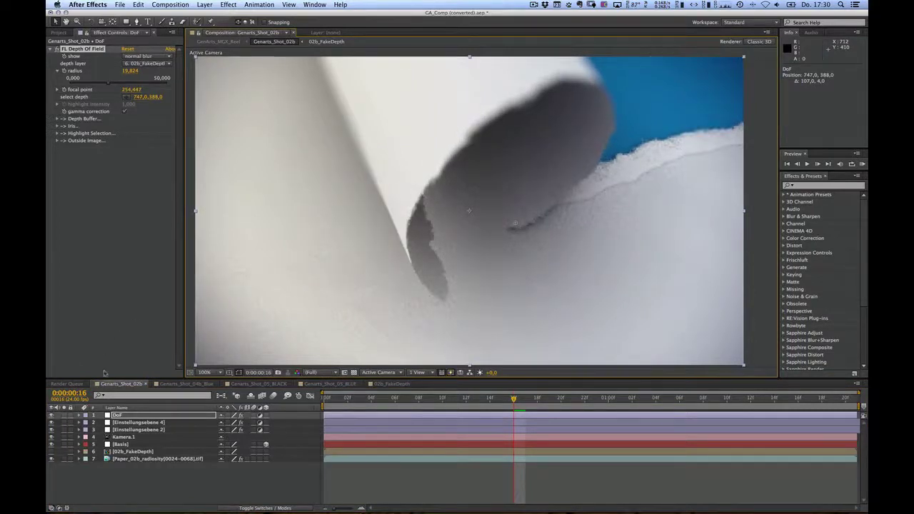
Set the depth-of-field iris to 8 facets with rounded facets at 0.2.
{"action": "left_click", "coordinate": [57, 125]}
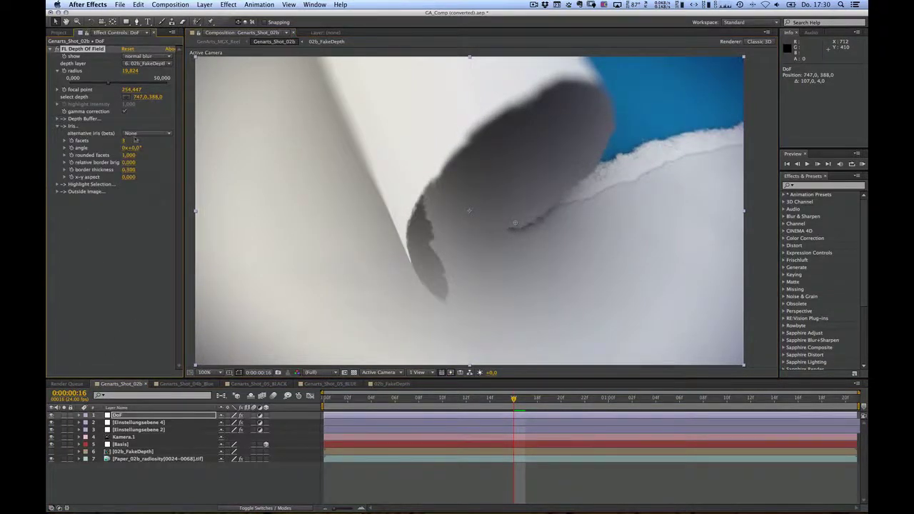
{"action": "type", "text": "8"}
{"action": "key", "text": "Return"}
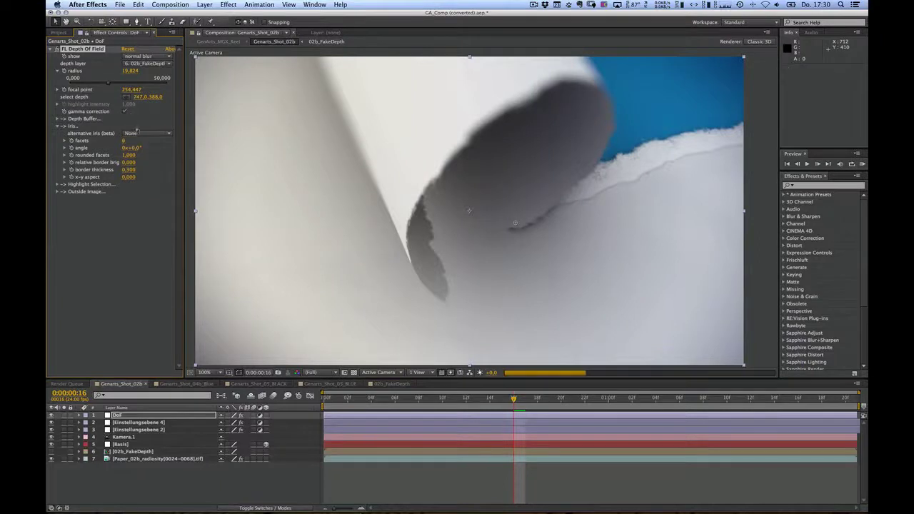
{"action": "left_click", "coordinate": [130, 155]}
{"action": "type", "text": "0"}
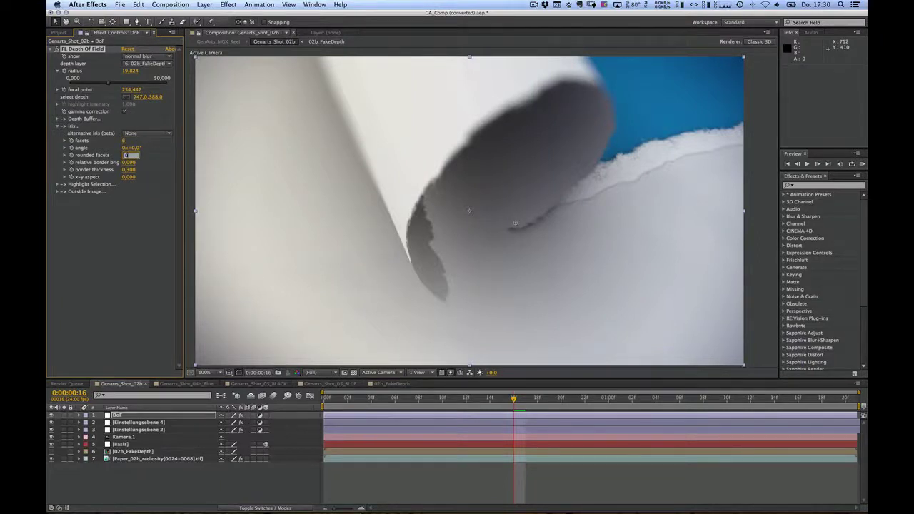
{"action": "type", "text": ",2"}
{"action": "key", "text": "Return"}
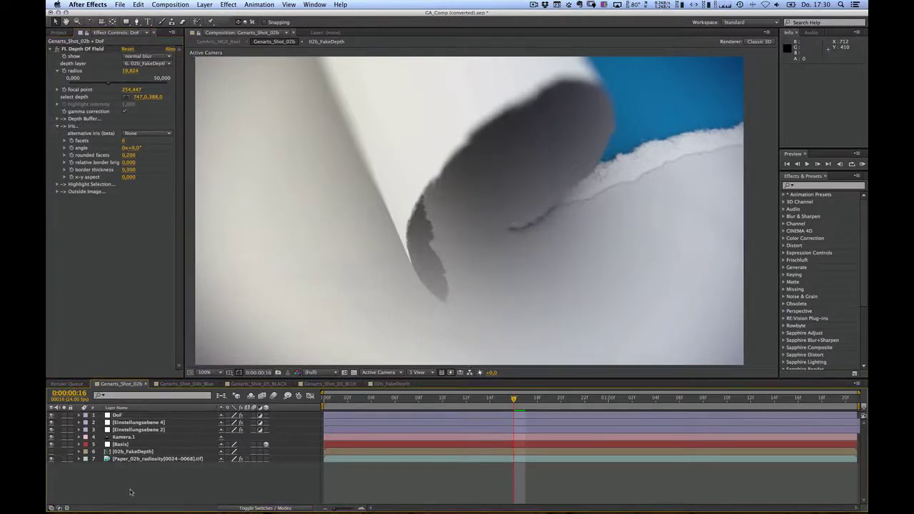
Add a new adjustment layer above the DoF layer and name it ChrAb.
{"action": "left_click", "coordinate": [133, 495]}
{"action": "left_click", "coordinate": [206, 5]}
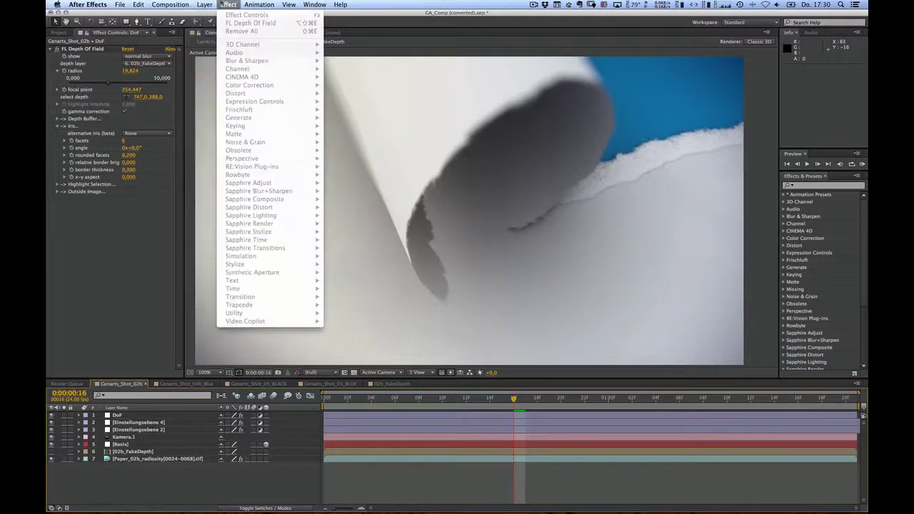
{"action": "mouse_move", "coordinate": [229, 17]}
{"action": "left_click", "coordinate": [345, 66]}
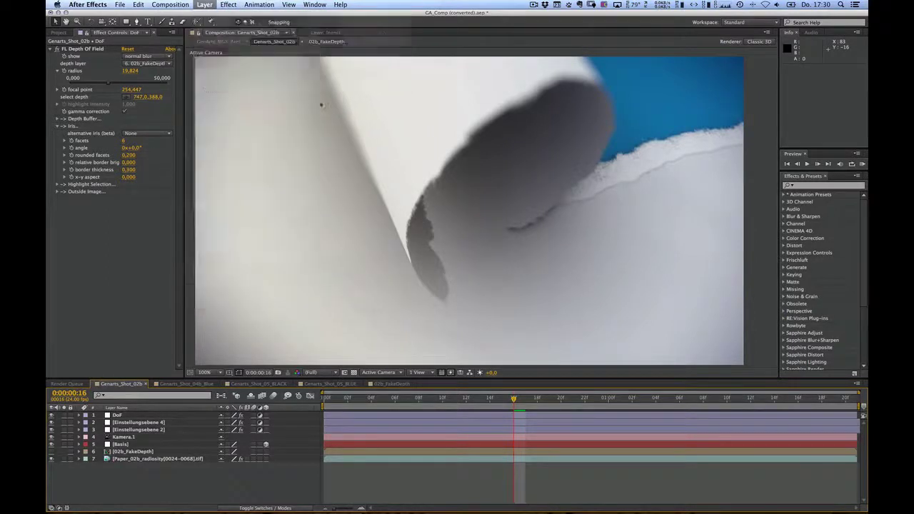
{"action": "key", "text": "Return"}
{"action": "type", "text": "C"}
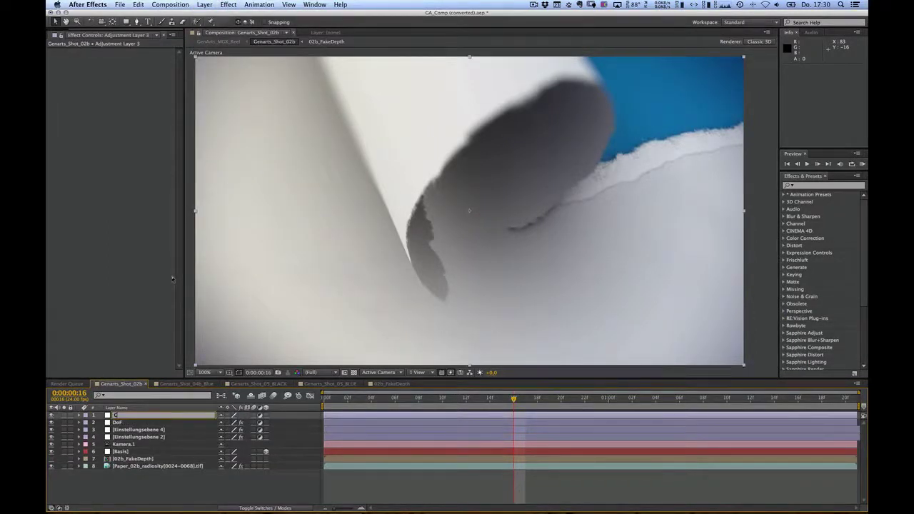
{"action": "type", "text": "ino"}
{"action": "type", "text": "bbbb"}
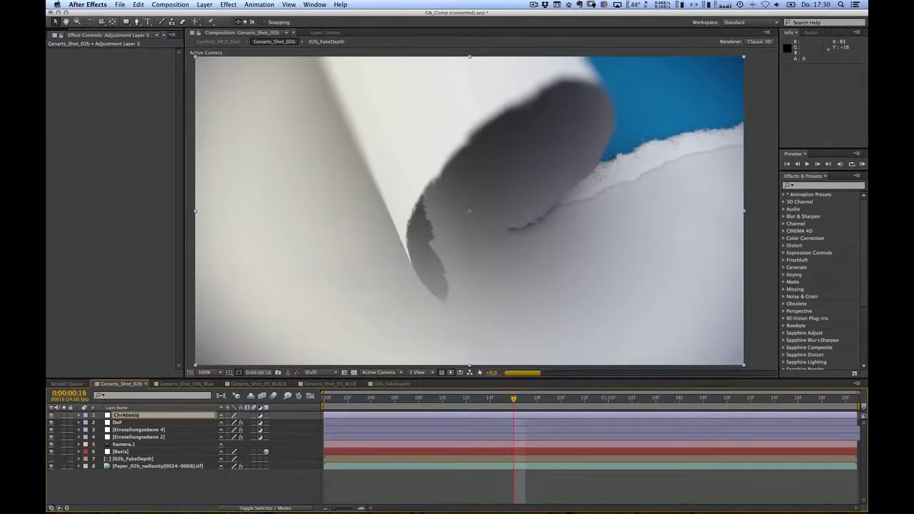
{"action": "key", "text": "Return"}
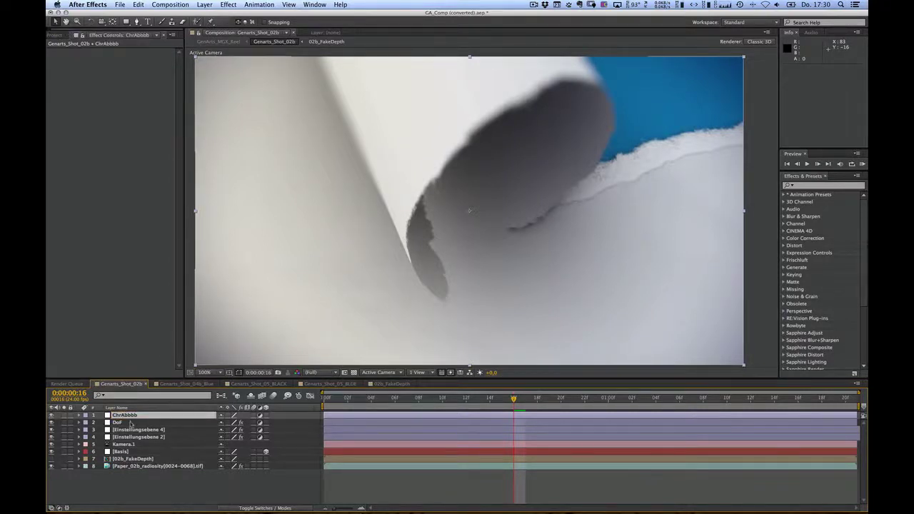
{"action": "key", "text": "Return"}
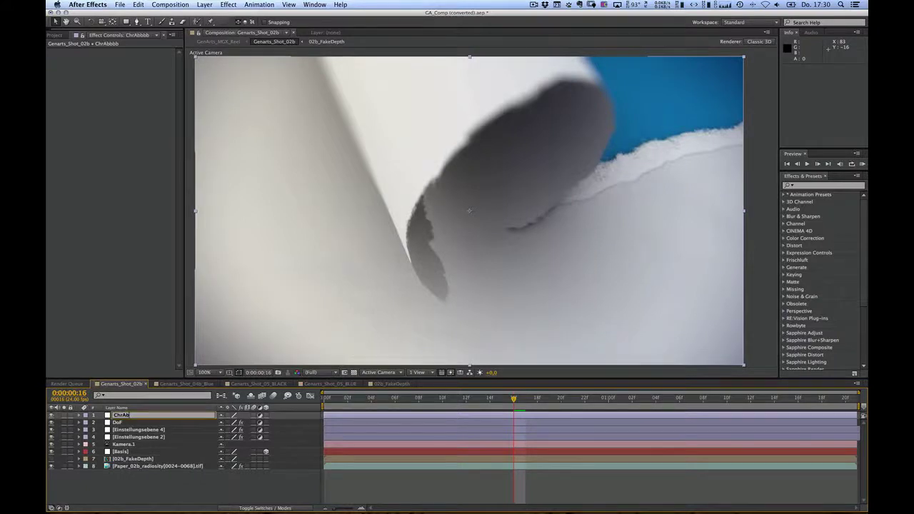
{"action": "key", "text": "Return"}
Apply the Sapphire Distort effect S_WarpChroma to the ChrAb layer.
{"action": "left_click", "coordinate": [229, 5]}
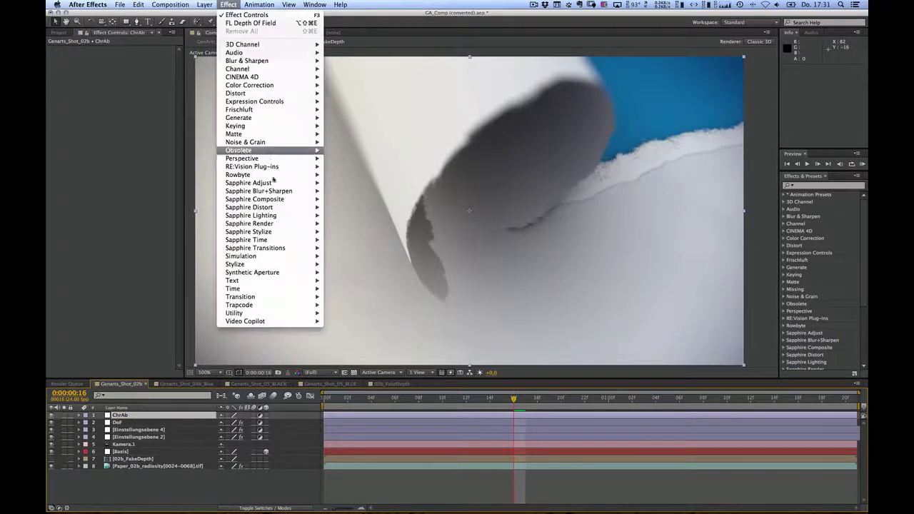
{"action": "mouse_move", "coordinate": [275, 235]}
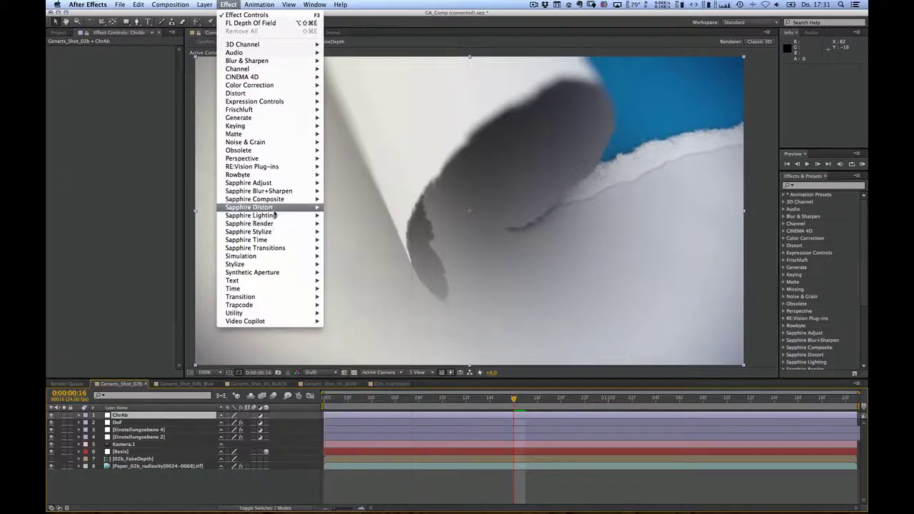
{"action": "mouse_move", "coordinate": [274, 208]}
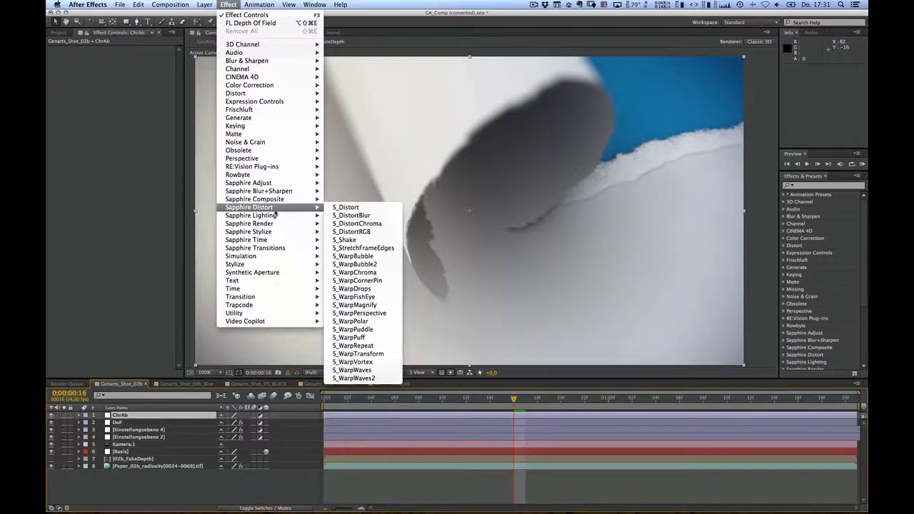
{"action": "left_click", "coordinate": [349, 275]}
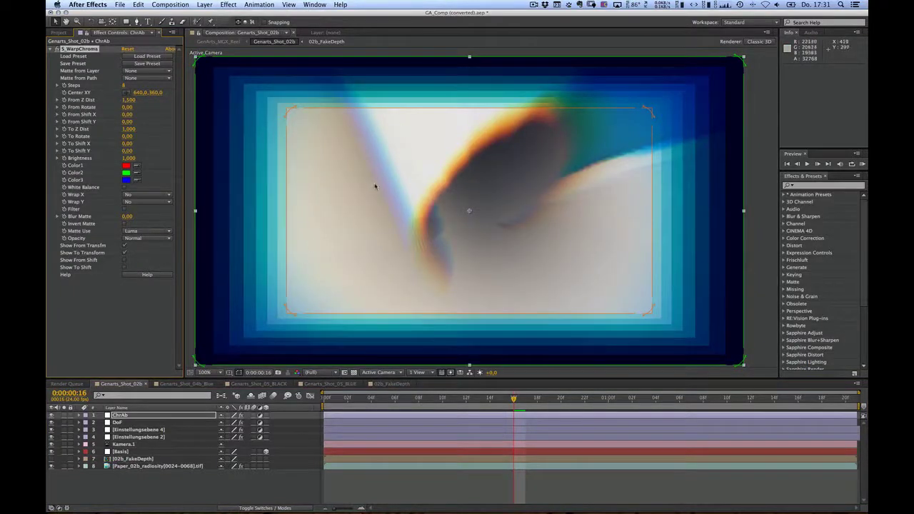
Set the S_WarpChroma From Z Dist value to 0.992.
{"action": "left_click", "coordinate": [128, 99]}
{"action": "type", "text": "0,995"}
{"action": "key", "text": "Return"}
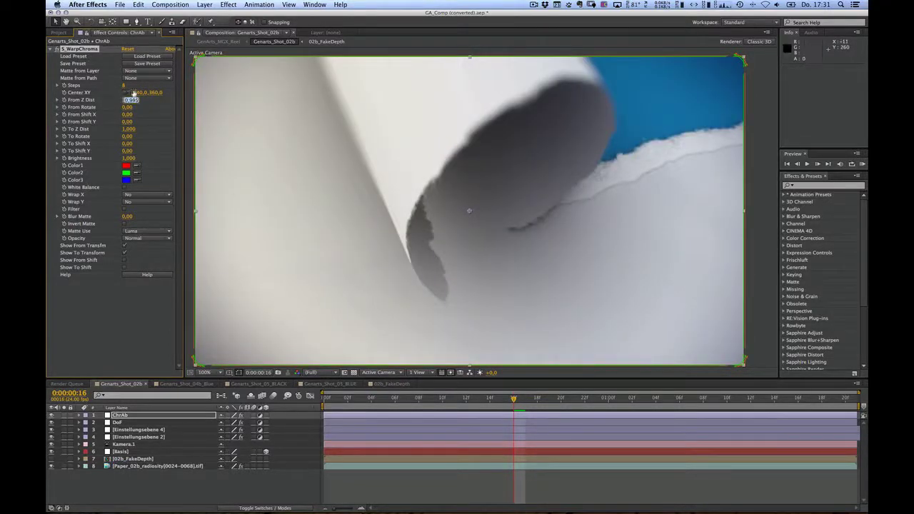
{"action": "key", "text": "Return"}
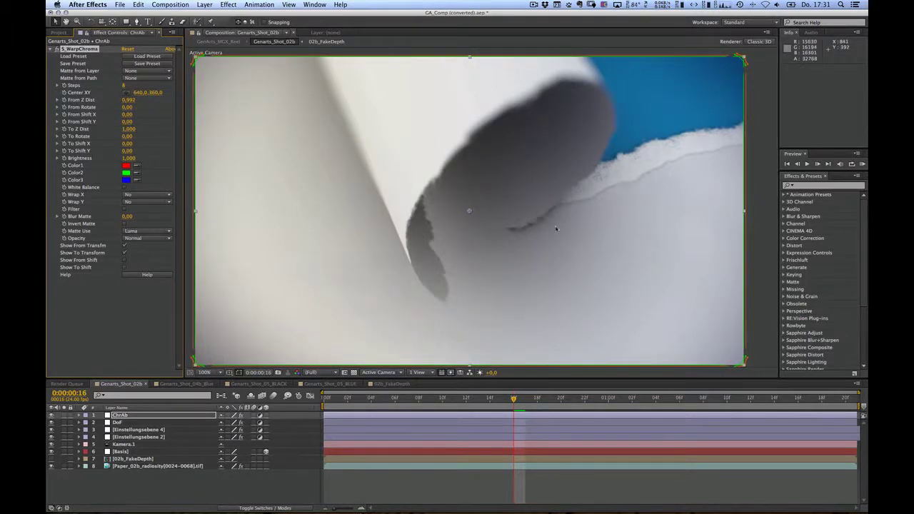
Examine the colour fringing along the torn paper edges at 200% zoom, and check the image at frame 10.
{"action": "scroll", "coordinate": [557, 228], "scroll_direction": "up", "scroll_amount": 1}
{"action": "key", "text": "space"}
{"action": "left_click_drag", "start_coordinate": [605, 145], "coordinate": [611, 206]}
{"action": "key", "text": "space"}
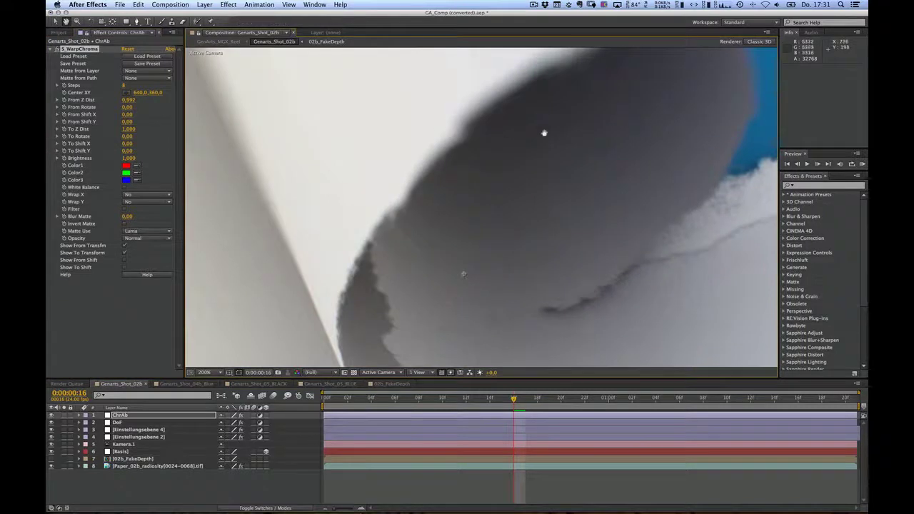
{"action": "left_click_drag", "start_coordinate": [544, 133], "coordinate": [374, 164]}
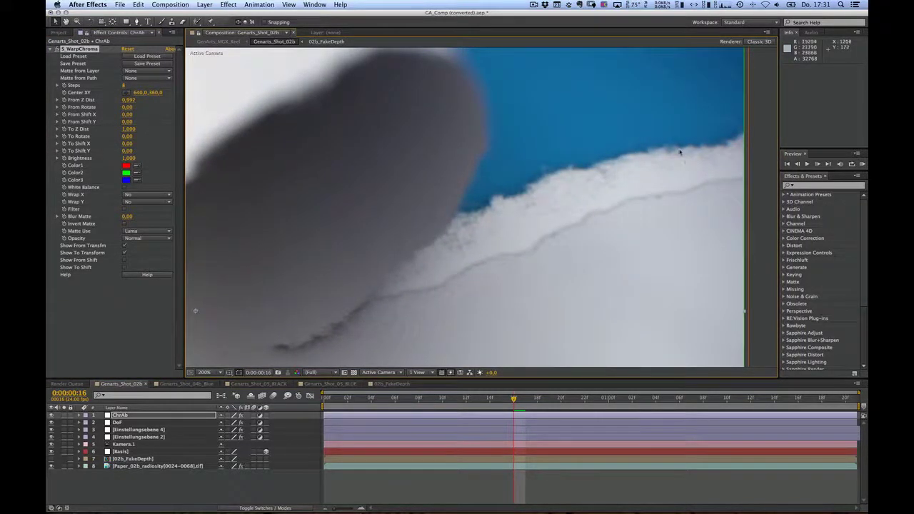
{"action": "key", "text": "space"}
{"action": "left_click_drag", "start_coordinate": [191, 256], "coordinate": [386, 206]}
{"action": "left_click_drag", "start_coordinate": [233, 257], "coordinate": [445, 172]}
{"action": "left_click_drag", "start_coordinate": [351, 201], "coordinate": [516, 165]}
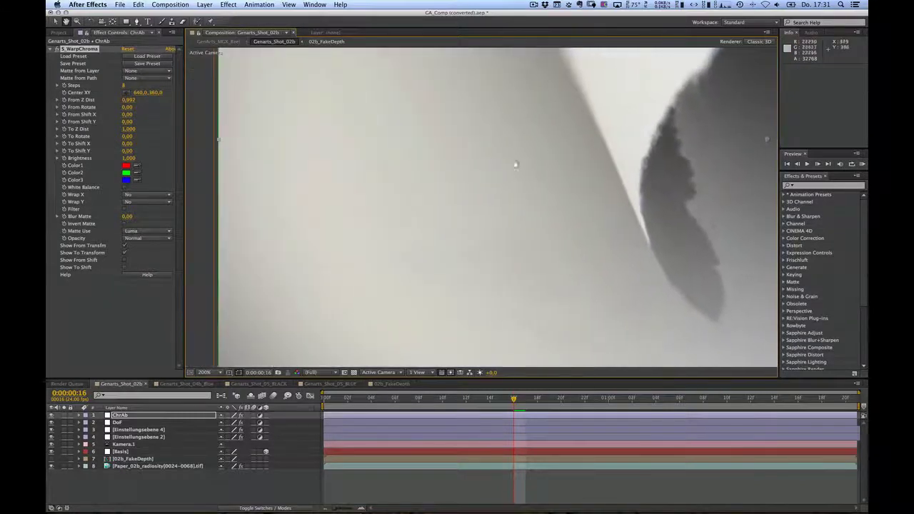
{"action": "left_click_drag", "start_coordinate": [511, 257], "coordinate": [503, 151]}
{"action": "left_click_drag", "start_coordinate": [572, 158], "coordinate": [366, 168]}
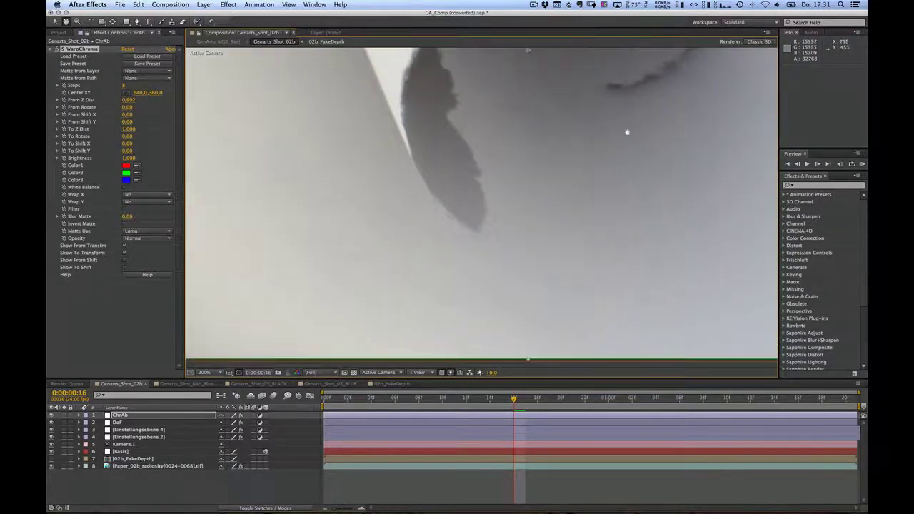
{"action": "left_click_drag", "start_coordinate": [693, 87], "coordinate": [490, 221]}
{"action": "left_click_drag", "start_coordinate": [612, 106], "coordinate": [540, 219]}
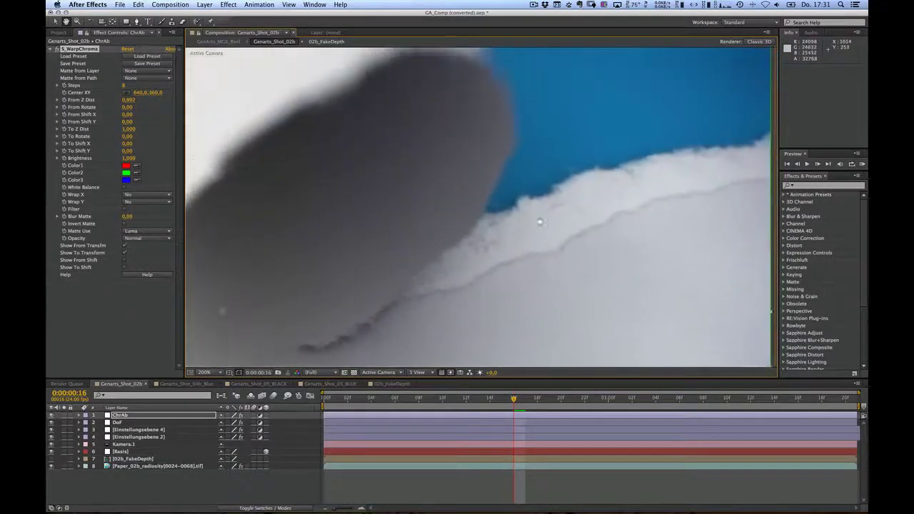
{"action": "left_click", "coordinate": [443, 404]}
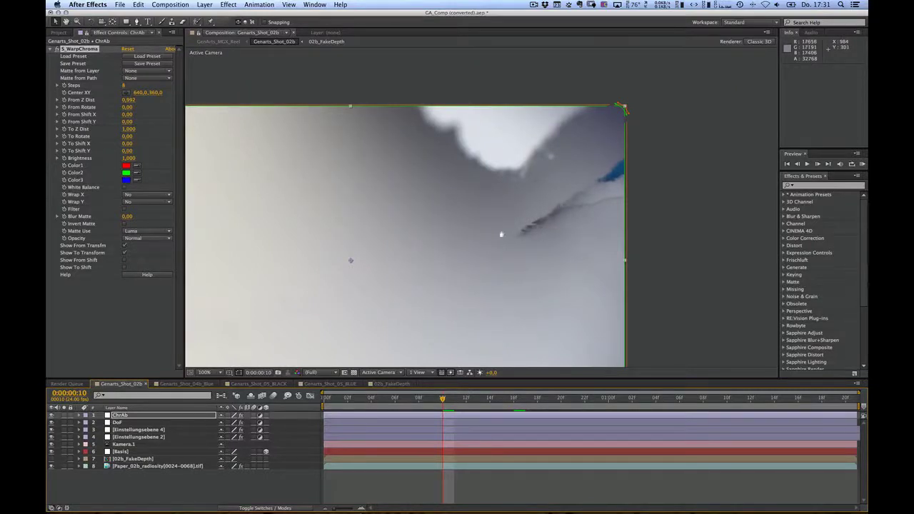
{"action": "left_click_drag", "start_coordinate": [500, 235], "coordinate": [653, 177]}
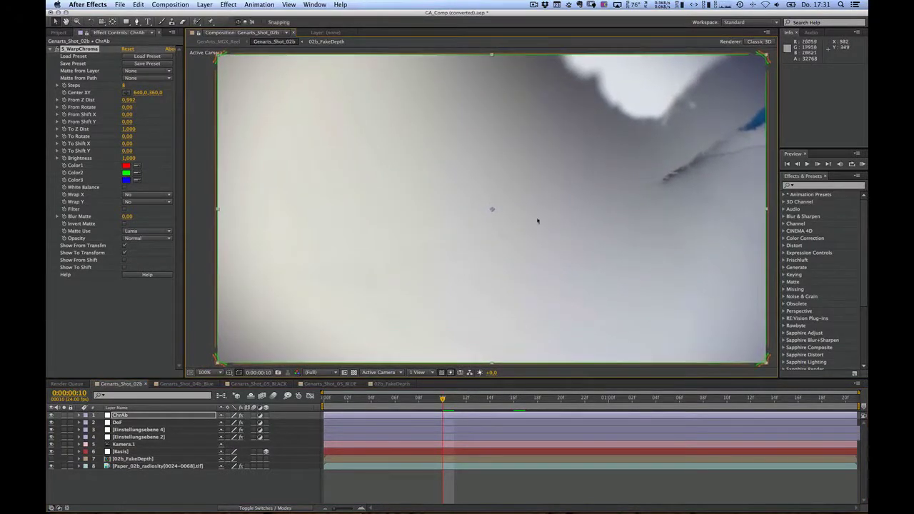
Move Einstellungsebene 2, with its Curves, S_Vignette and S_Grain effects, above ChrAb and inspect the image up close.
{"action": "left_click", "coordinate": [132, 436]}
{"action": "key", "text": "e"}
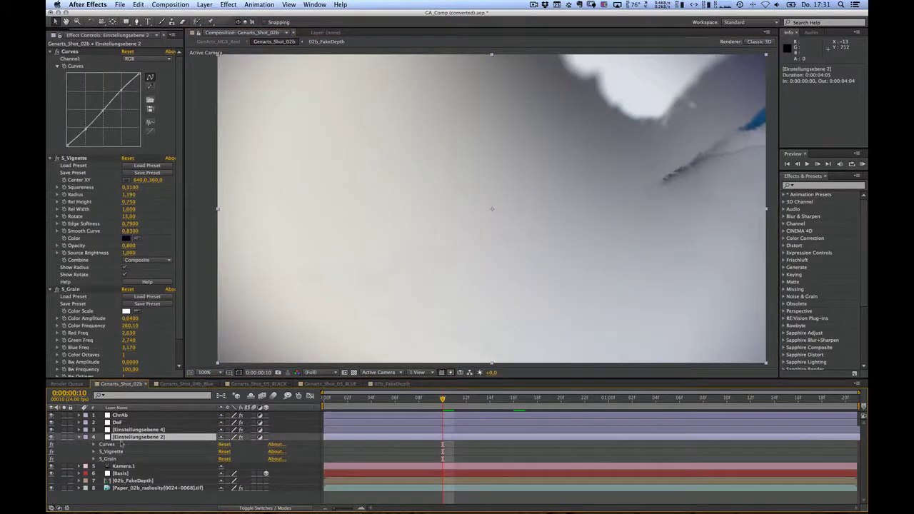
{"action": "left_click_drag", "start_coordinate": [122, 441], "coordinate": [121, 415]}
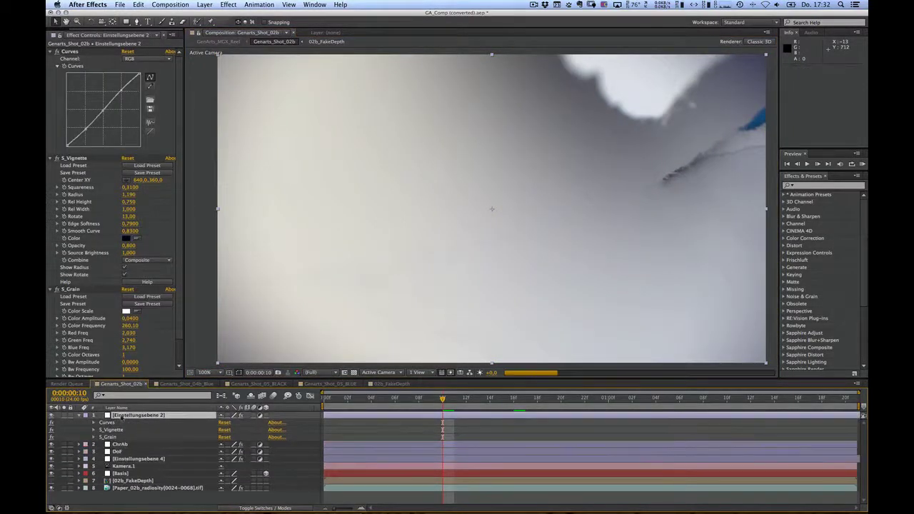
{"action": "key", "text": "e"}
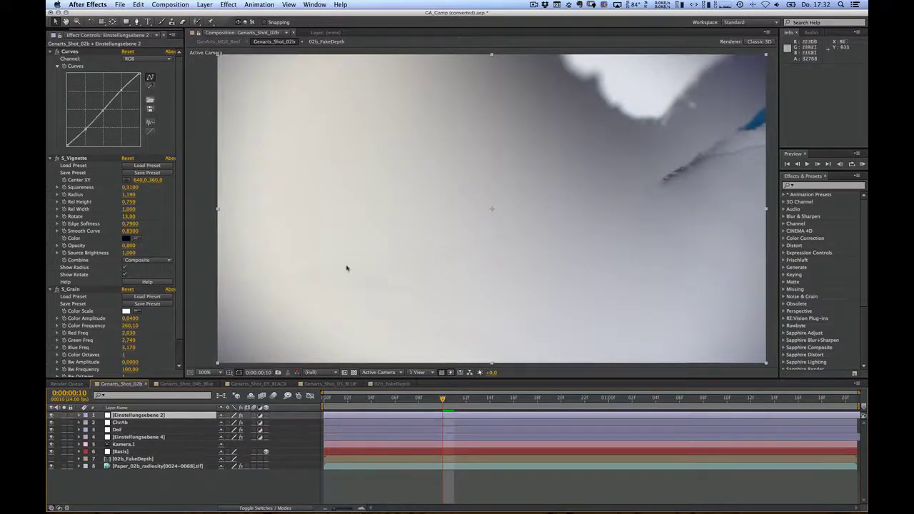
{"action": "left_click_drag", "start_coordinate": [640, 119], "coordinate": [571, 198]}
{"action": "scroll", "coordinate": [570, 198], "scroll_direction": "up", "scroll_amount": 2}
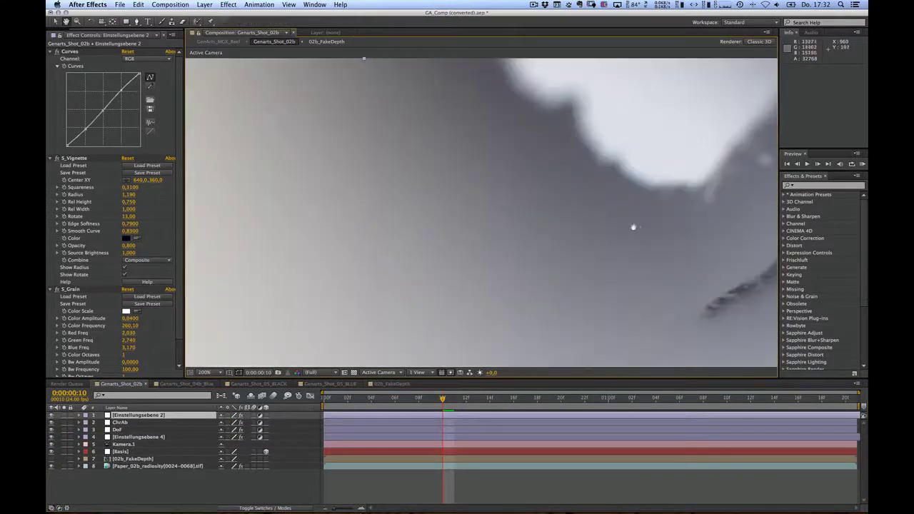
Inspect the vignetted and grained image at 100% zoom at frame 10, and check frame 20.
{"action": "left_click_drag", "start_coordinate": [633, 228], "coordinate": [498, 253]}
{"action": "scroll", "coordinate": [516, 247], "scroll_direction": "down", "scroll_amount": 2}
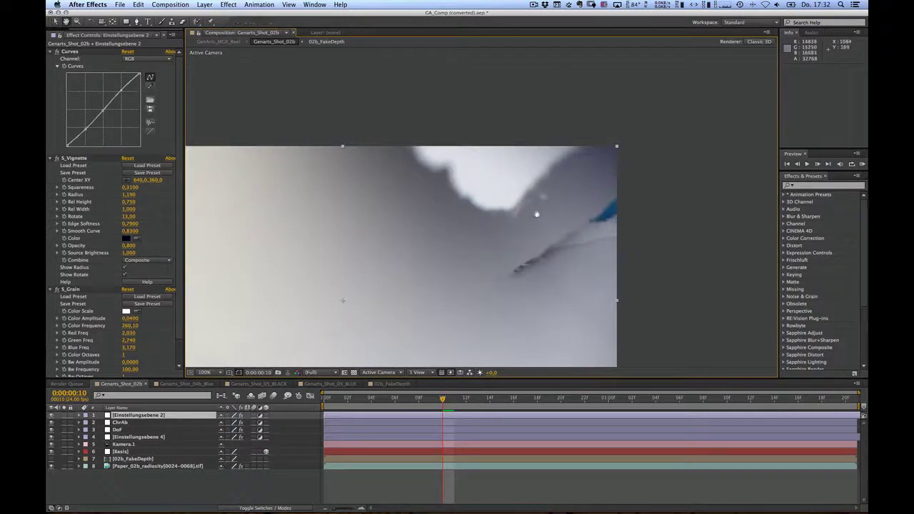
{"action": "left_click_drag", "start_coordinate": [536, 210], "coordinate": [676, 138]}
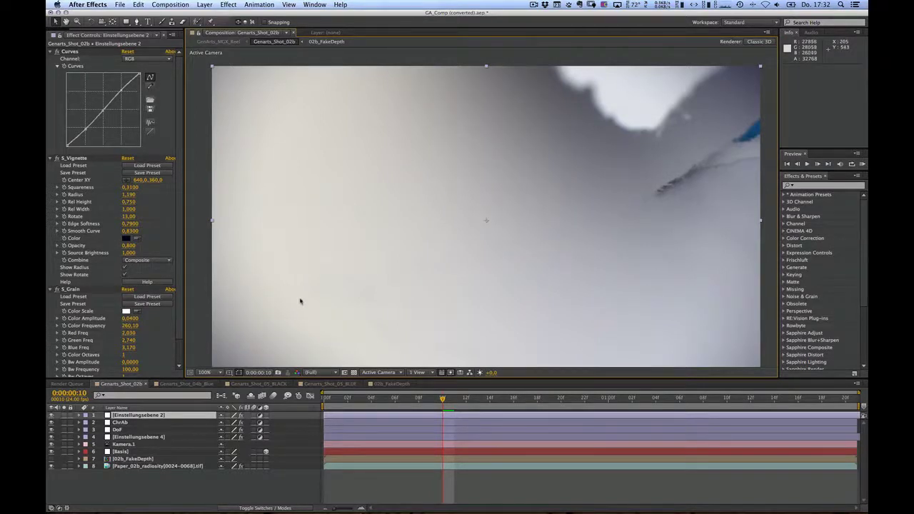
{"action": "left_click_drag", "start_coordinate": [308, 291], "coordinate": [313, 273]}
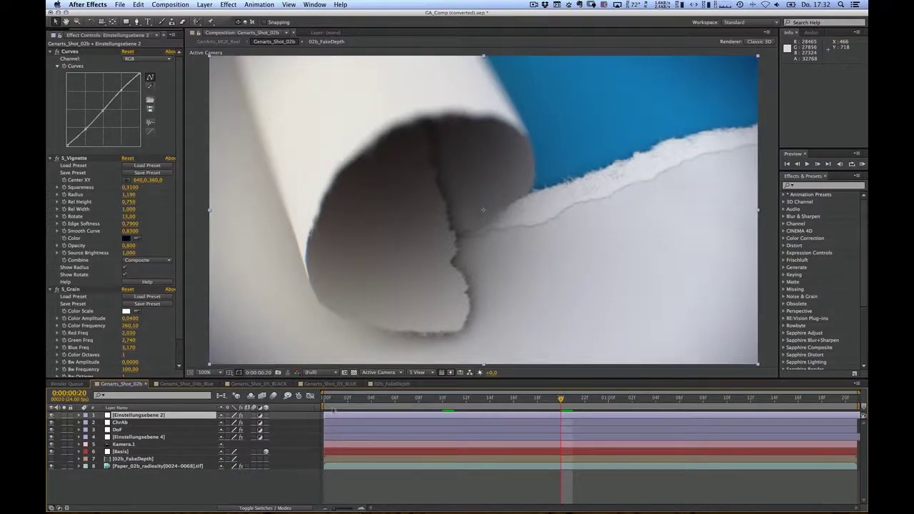
Switch to the Genarts_Shot_05_BLUE composition and open its nested 05_PreComp.
{"action": "left_click", "coordinate": [336, 385]}
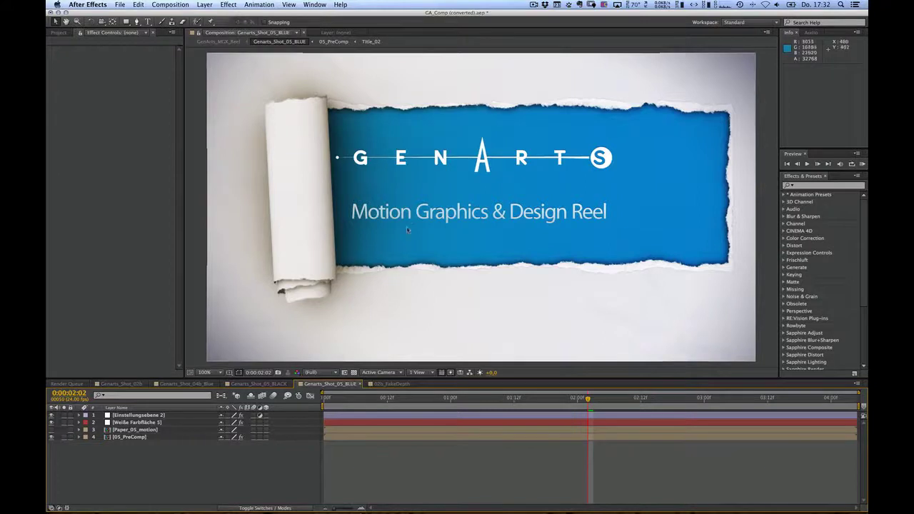
{"action": "left_click", "coordinate": [122, 438]}
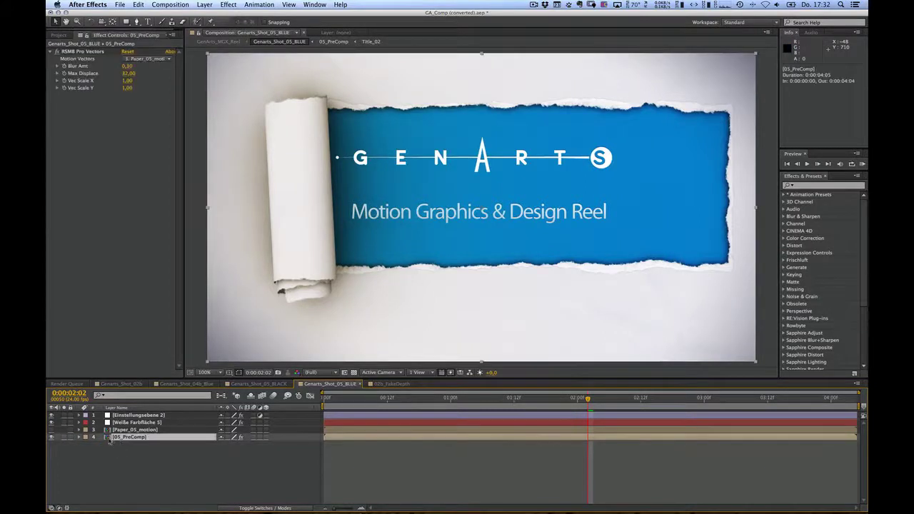
{"action": "double_click", "coordinate": [107, 438]}
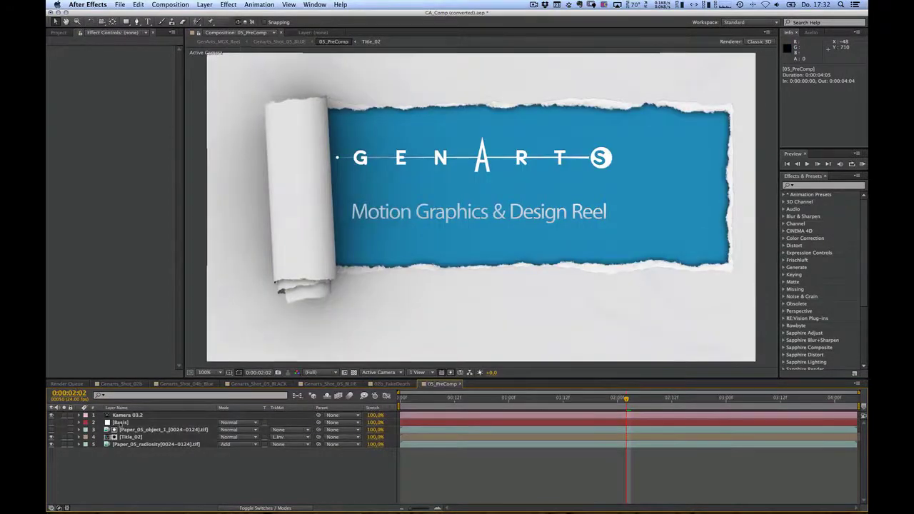
Switch to the C4D folder in Finder, open GA_Shot_05.c4d in CINEMA 4D and play its animation.
{"action": "key", "text": "super+Tab"}
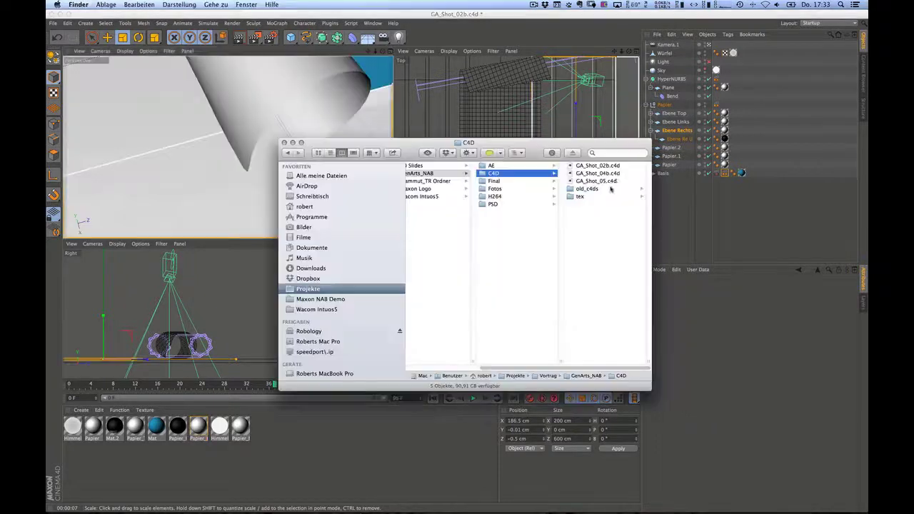
{"action": "left_click", "coordinate": [603, 181]}
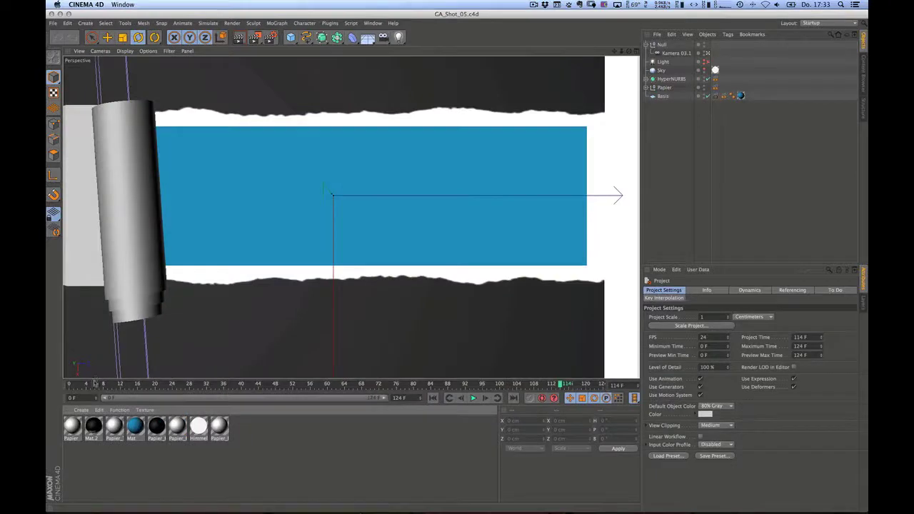
{"action": "left_click_drag", "start_coordinate": [94, 384], "coordinate": [246, 385]}
{"action": "left_click", "coordinate": [473, 398]}
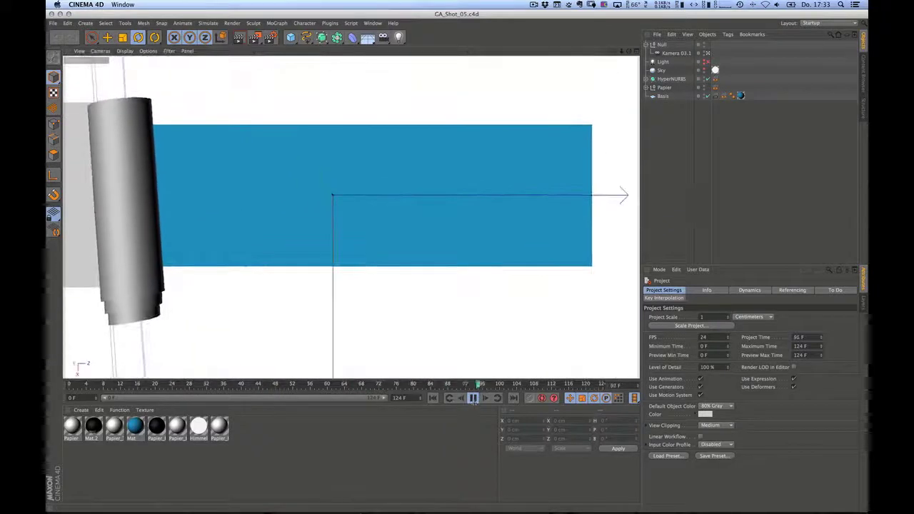
{"action": "left_click", "coordinate": [473, 398]}
Set the perspective view to Hidden Line display and play the paper-roll animation from the start.
{"action": "left_click", "coordinate": [125, 51]}
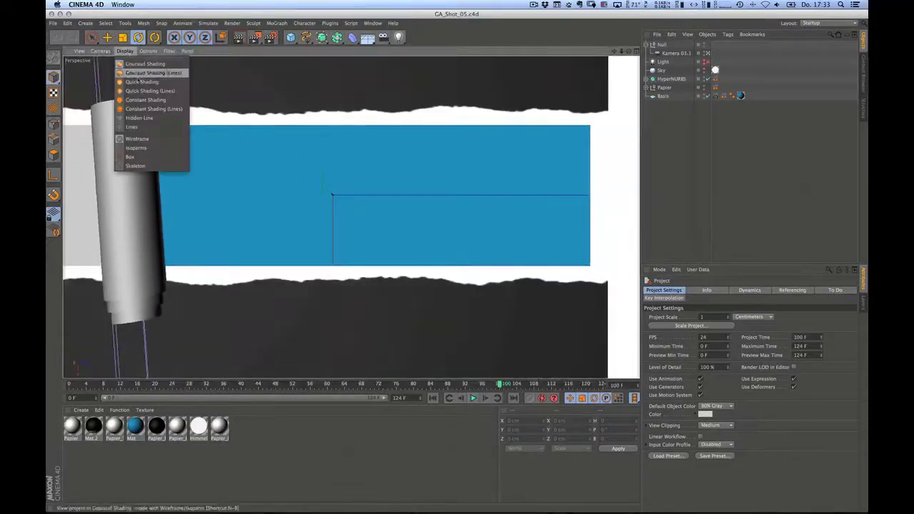
{"action": "left_click", "coordinate": [140, 117]}
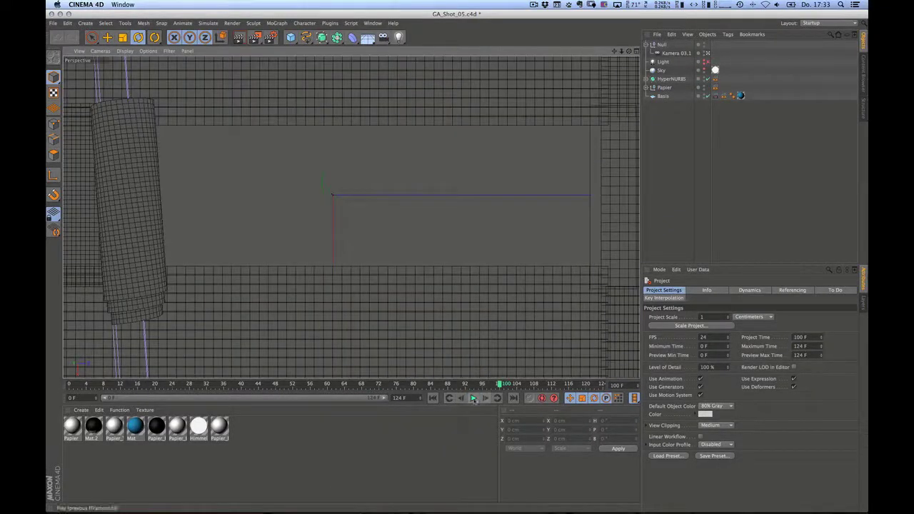
{"action": "left_click", "coordinate": [473, 398]}
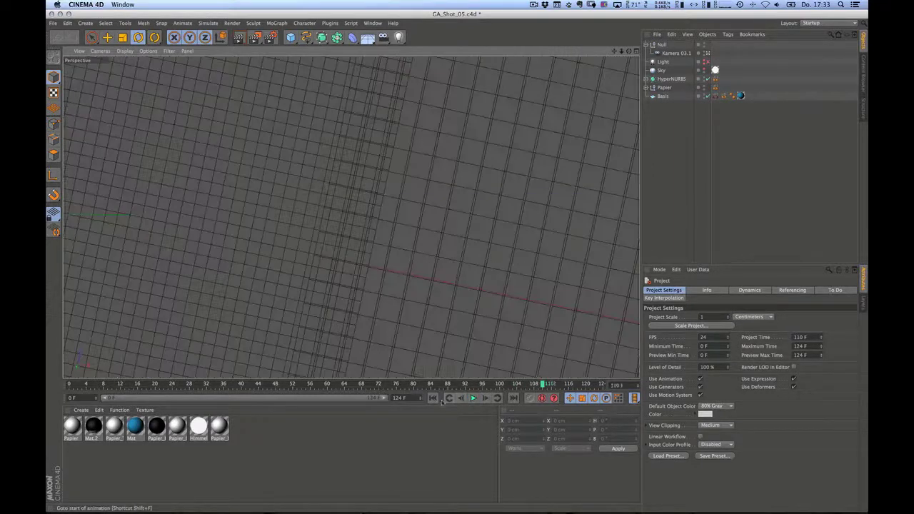
{"action": "left_click", "coordinate": [439, 400]}
{"action": "left_click", "coordinate": [473, 399]}
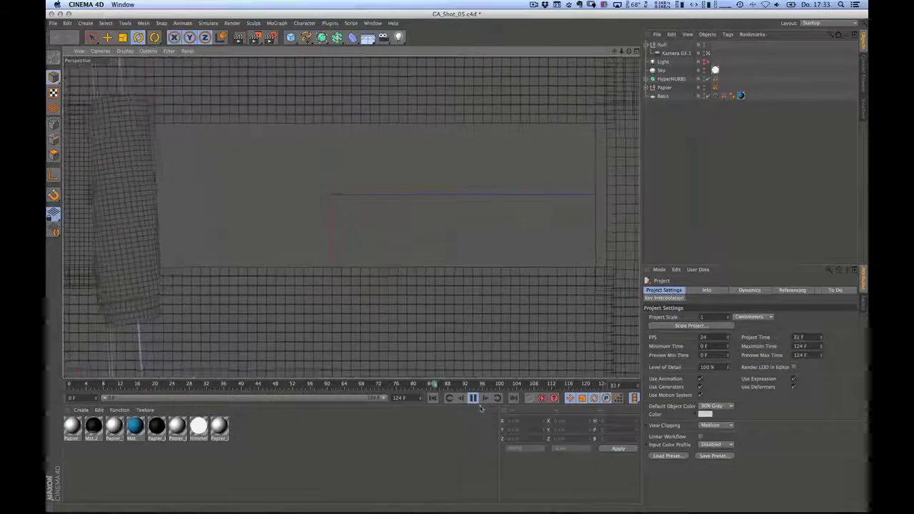
{"action": "left_click", "coordinate": [473, 398]}
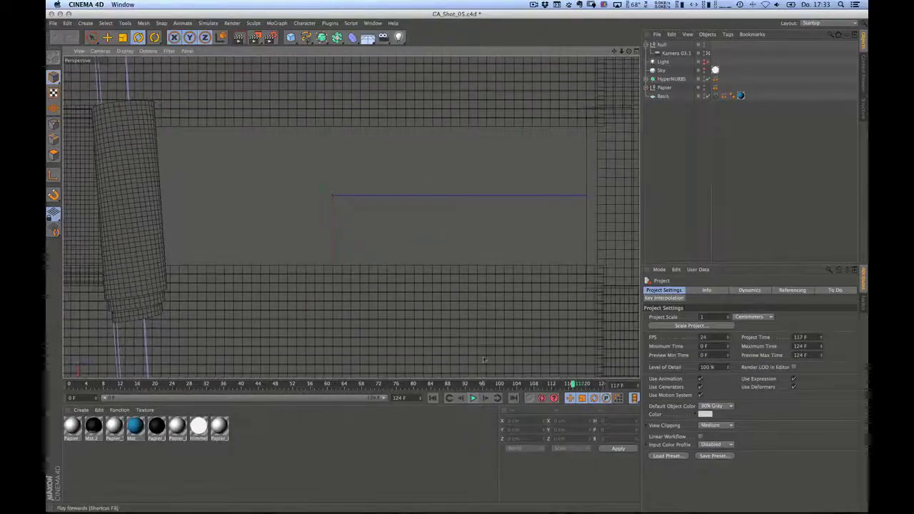
Examine the External Compositing tag settings on the Basis plane.
{"action": "left_click", "coordinate": [714, 97]}
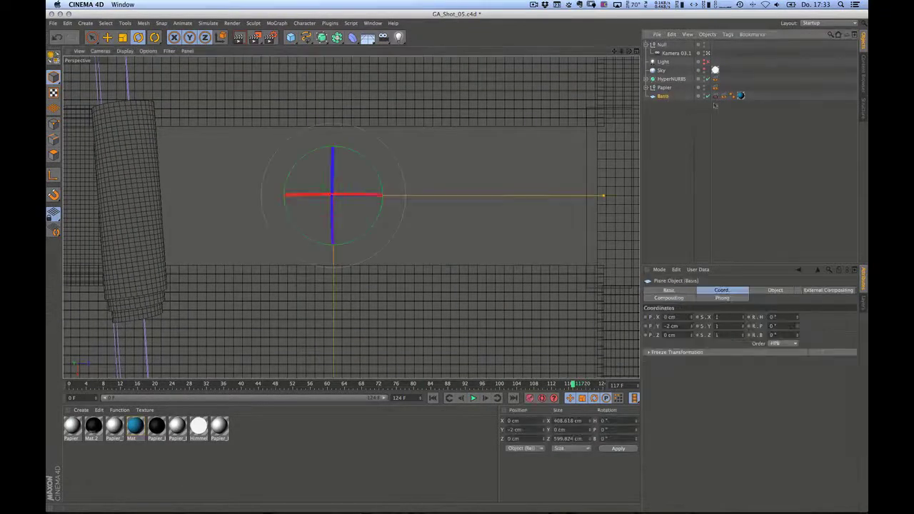
{"action": "left_click", "coordinate": [716, 96]}
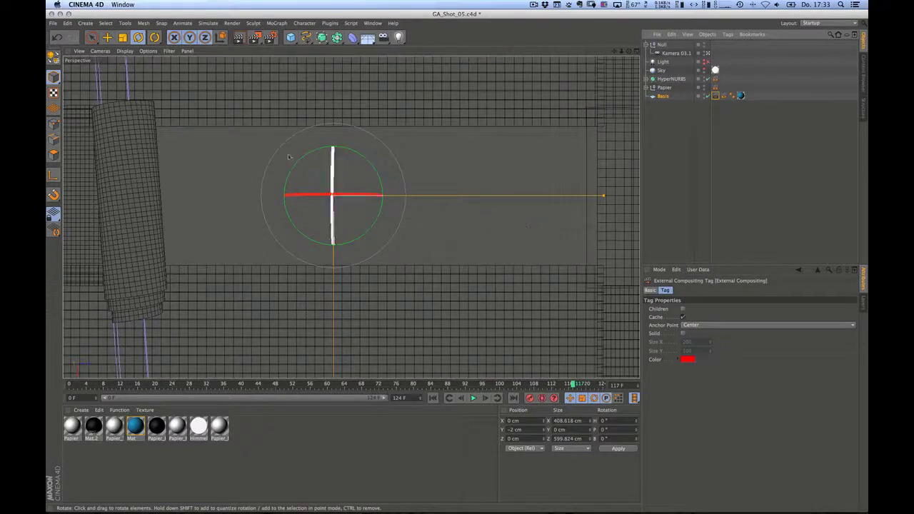
Return to After Effects, select the Basis null in 05_PreComp and scrub to 0:00:02:09.
{"action": "key", "text": "super+Tab"}
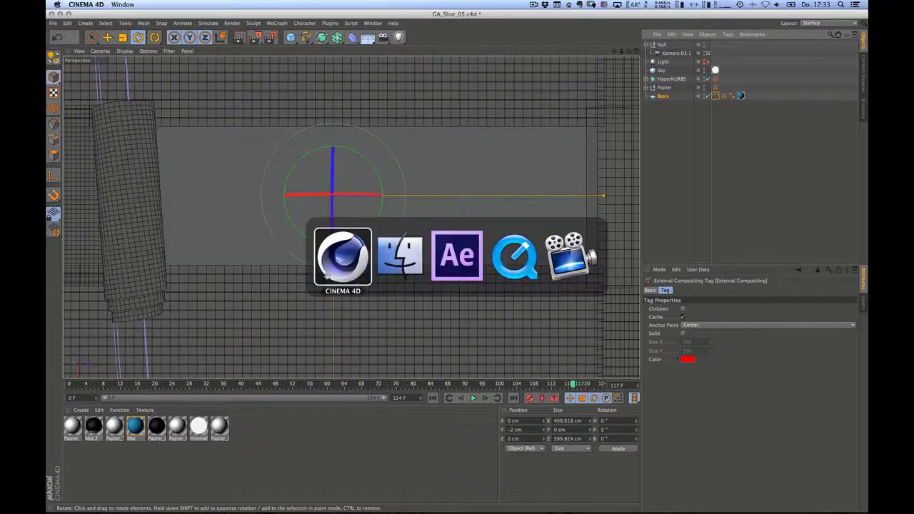
{"action": "left_click", "coordinate": [467, 274]}
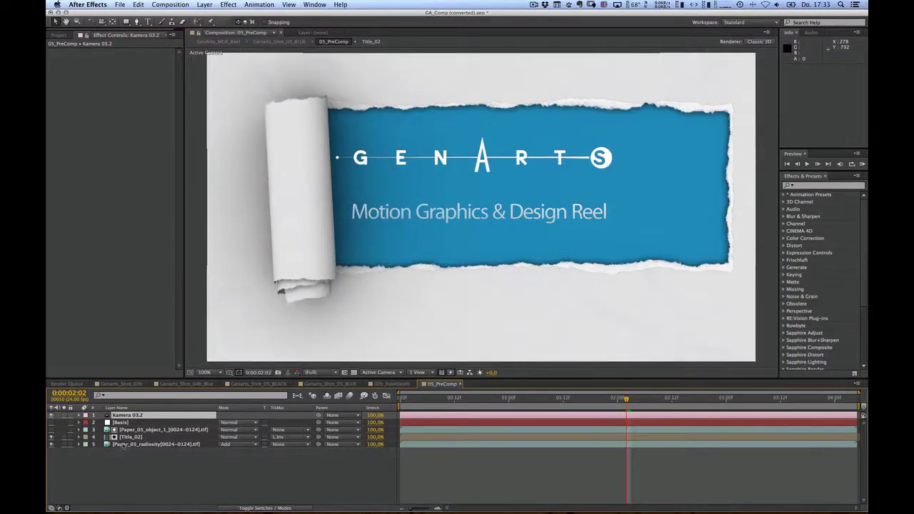
{"action": "left_click", "coordinate": [121, 423]}
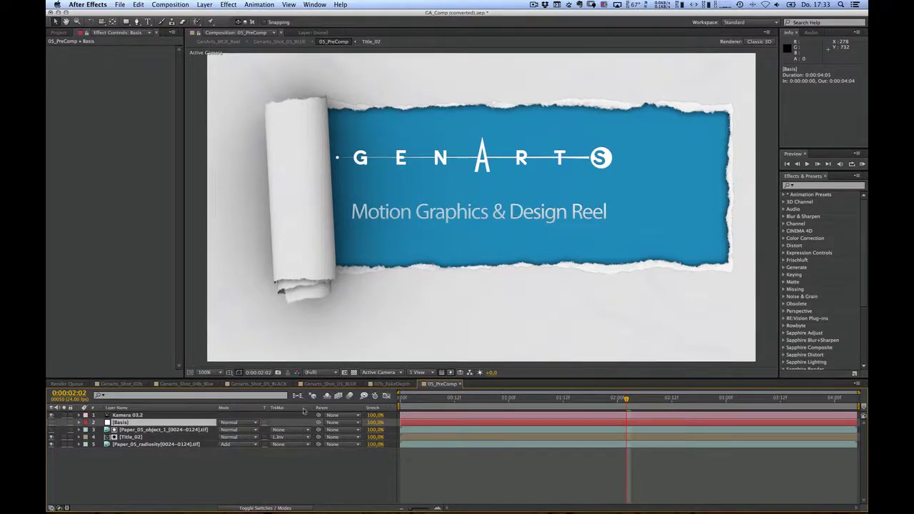
{"action": "left_click_drag", "start_coordinate": [572, 400], "coordinate": [659, 412]}
Select the Title_02 layer, check its solo state and open it as a composition.
{"action": "left_click", "coordinate": [129, 436]}
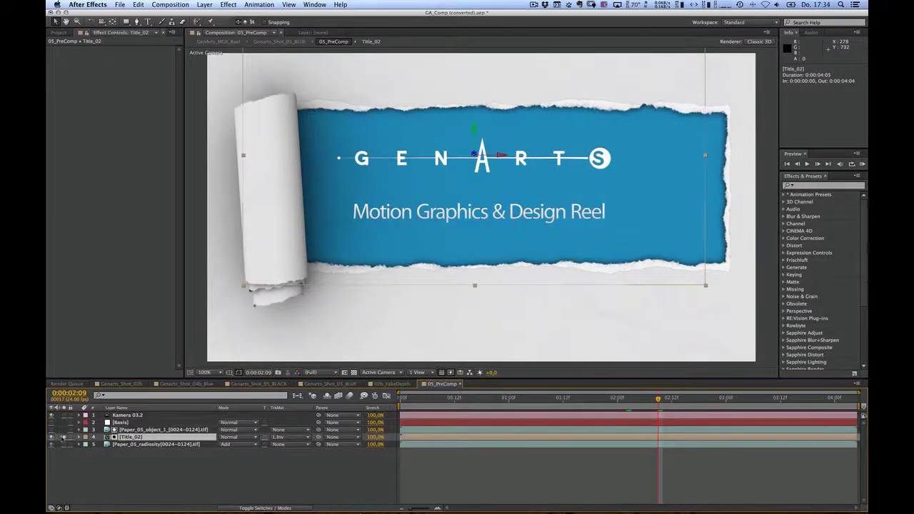
{"action": "left_click", "coordinate": [63, 438]}
{"action": "left_click", "coordinate": [63, 437]}
{"action": "double_click", "coordinate": [107, 437]}
{"action": "key", "text": "/"}
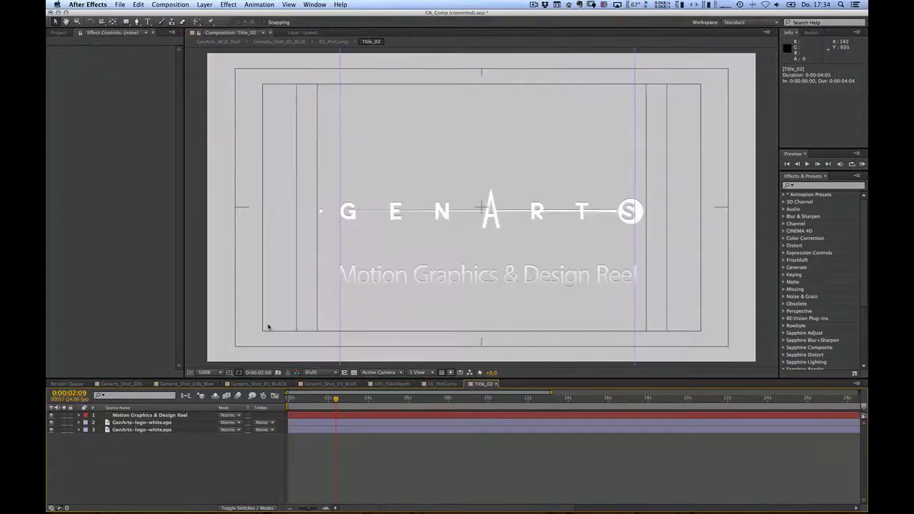
Replace the "Motion Graphics & Design Reel" text with the presenter's first name followed by "'s Edition".
{"action": "left_click", "coordinate": [132, 416]}
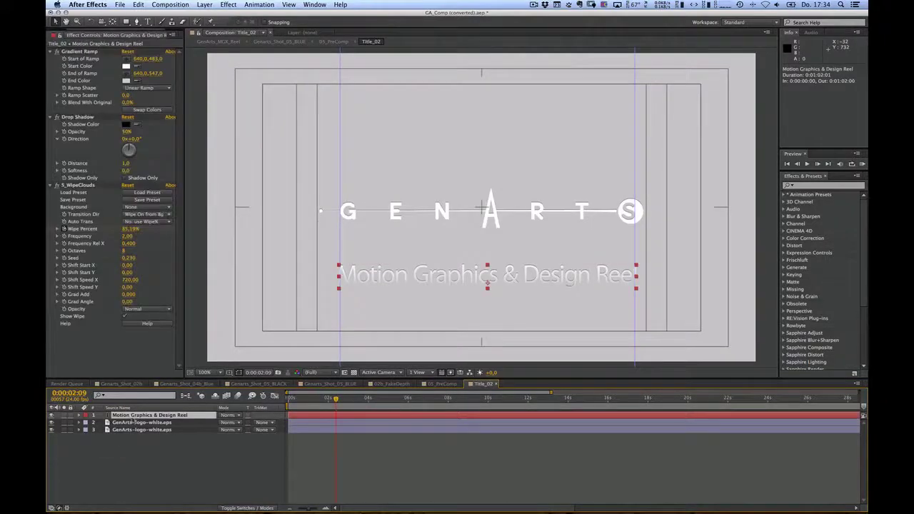
{"action": "double_click", "coordinate": [132, 417]}
{"action": "type", "text": "ober"}
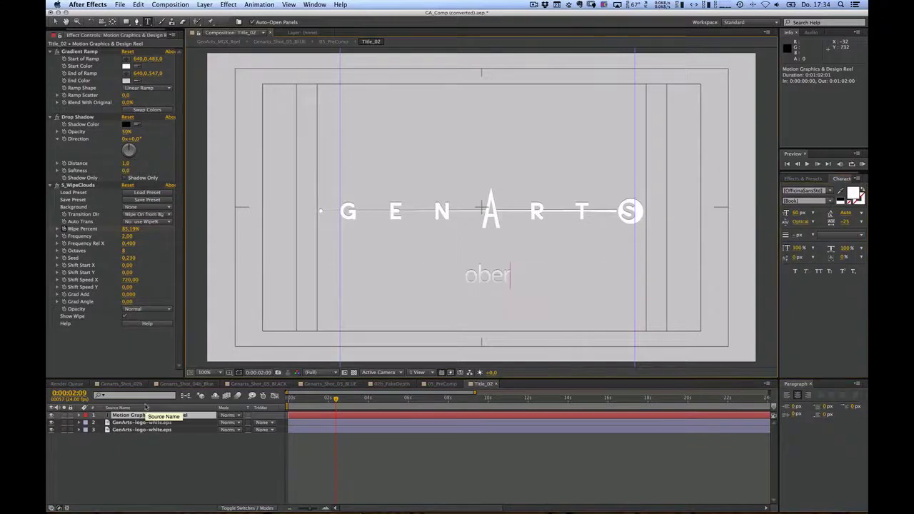
{"action": "type", "text": "t"}
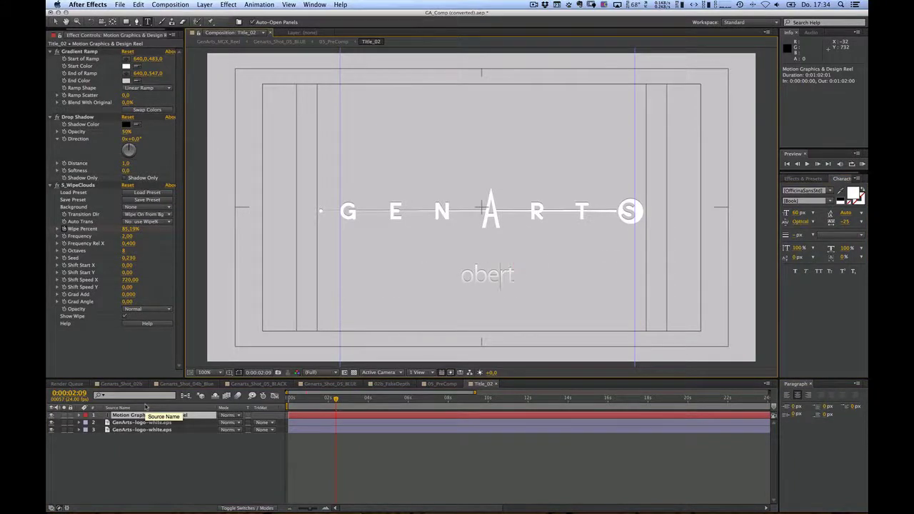
{"action": "type", "text": "R"}
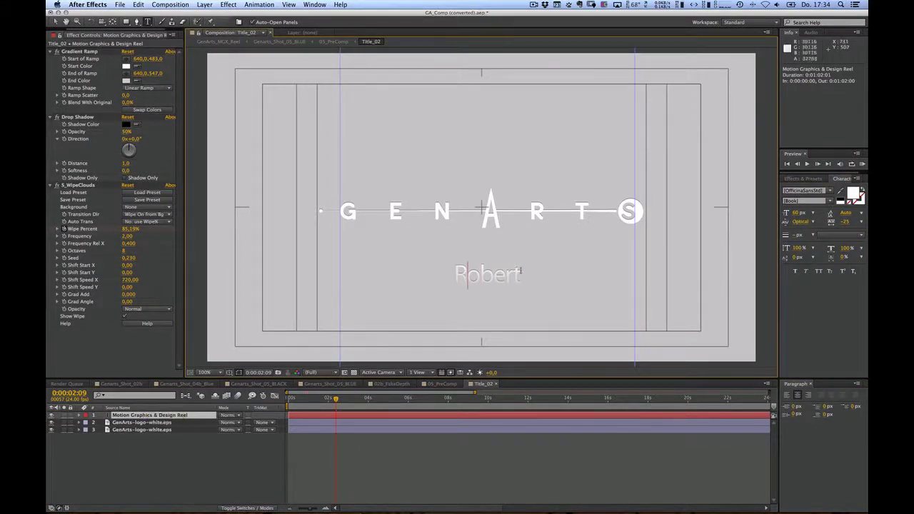
{"action": "left_click", "coordinate": [519, 263]}
{"action": "type", "text": "E"}
{"action": "key", "text": "BackSpace"}
{"action": "key", "text": "BackSpace"}
{"action": "type", "text": "'Äs"}
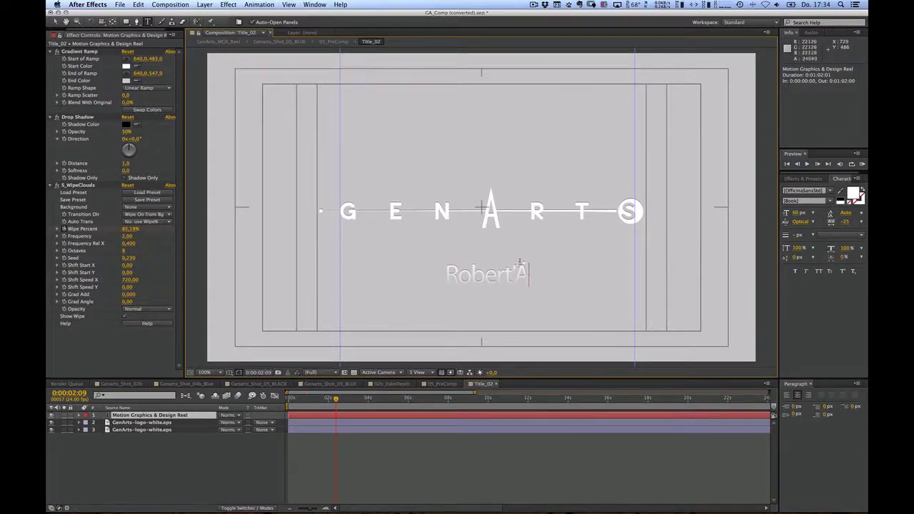
{"action": "key", "text": "BackSpace"}
{"action": "key", "text": "BackSpace"}
{"action": "type", "text": "'s Edition"}
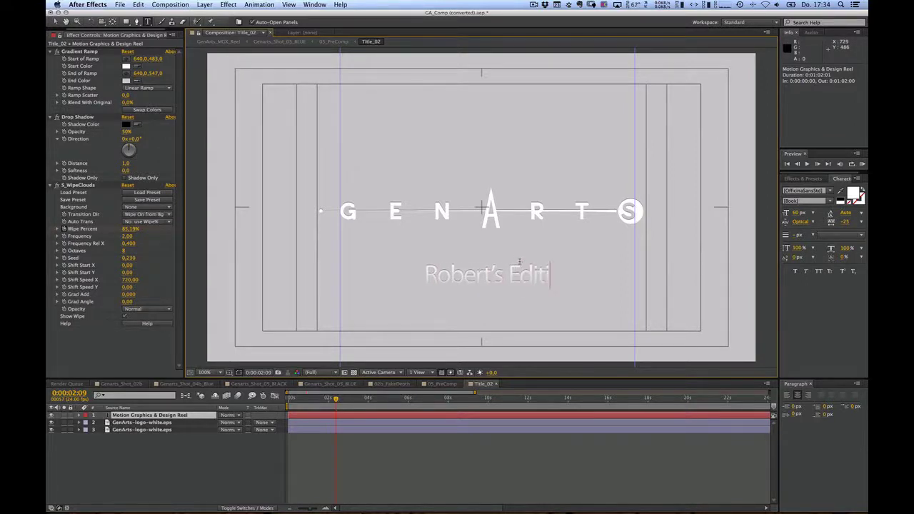
{"action": "left_click", "coordinate": [200, 453]}
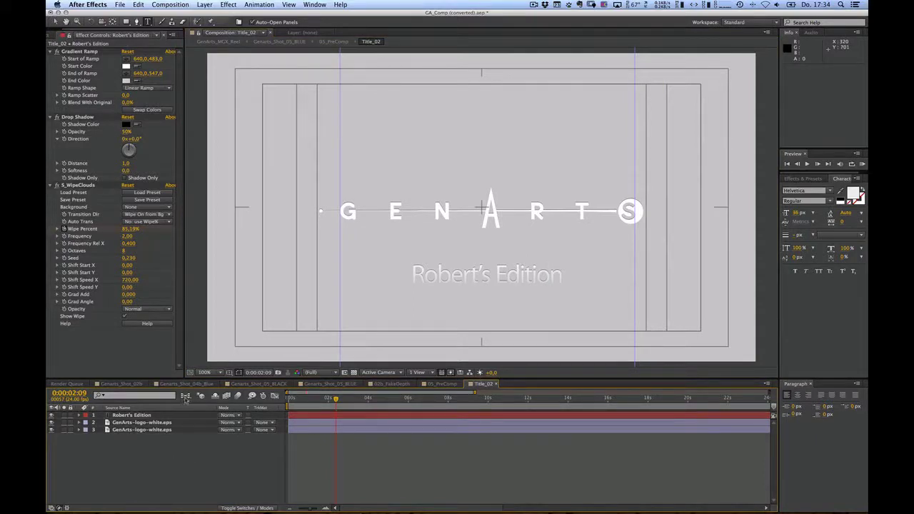
Return to 05_PreComp and scrub back to 0:00:01:04 to check the edited title against the paper roll.
{"action": "left_click", "coordinate": [186, 398]}
{"action": "left_click", "coordinate": [143, 399]}
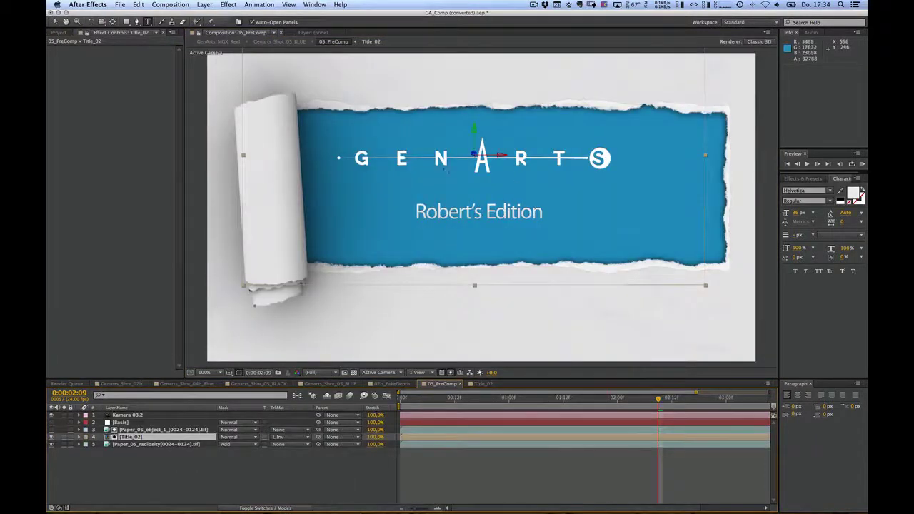
{"action": "left_click_drag", "start_coordinate": [658, 400], "coordinate": [541, 423]}
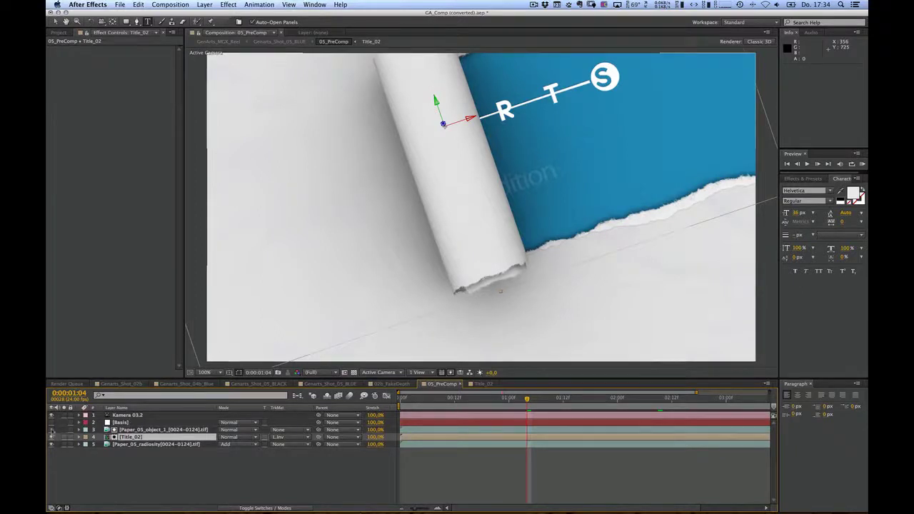
Show the Paper_05_object_1 matte layer briefly, hide it again and check the title at 0:00:02:00.
{"action": "left_click", "coordinate": [51, 429]}
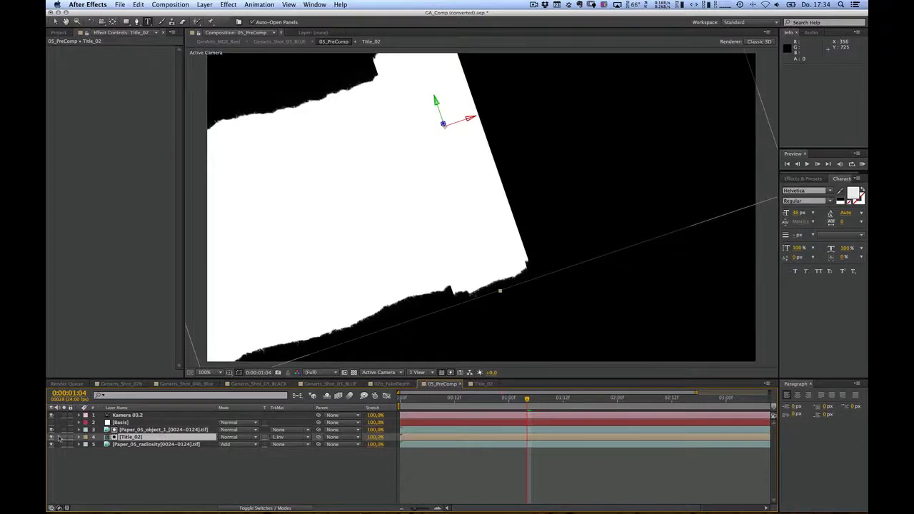
{"action": "left_click", "coordinate": [52, 429]}
{"action": "left_click_drag", "start_coordinate": [533, 399], "coordinate": [618, 399]}
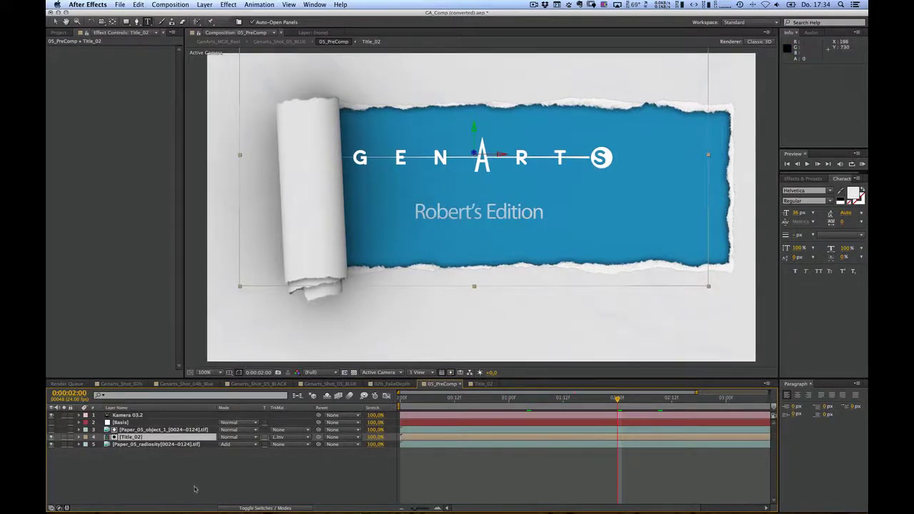
{"action": "left_click", "coordinate": [241, 489]}
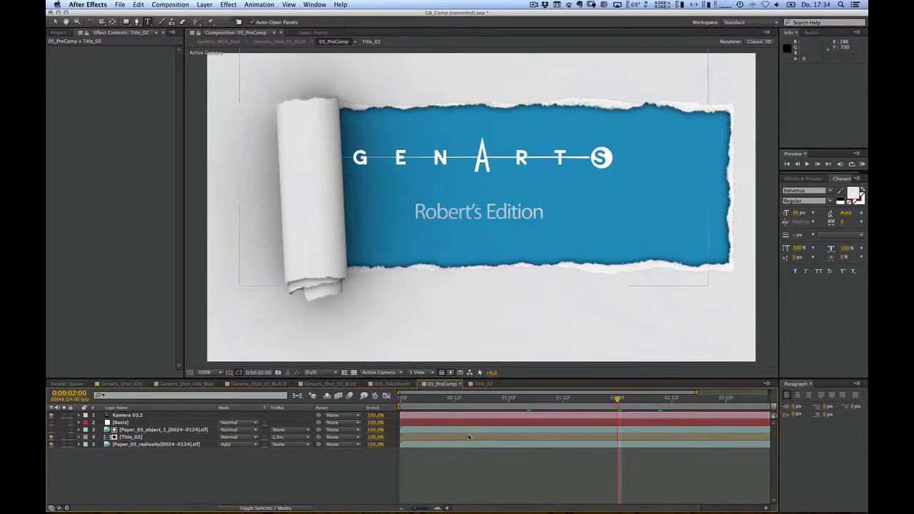
Switch to Finder, open the Final folder and preview GenArts_VFX_Reel_a_H264.mov.
{"action": "key", "text": "super+Tab"}
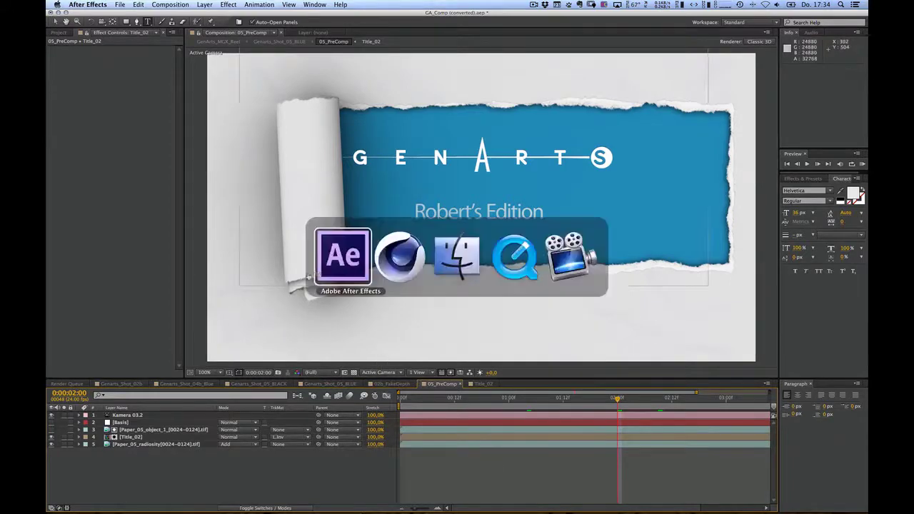
{"action": "key", "text": "super+Tab"}
{"action": "key", "text": "super+Tab"}
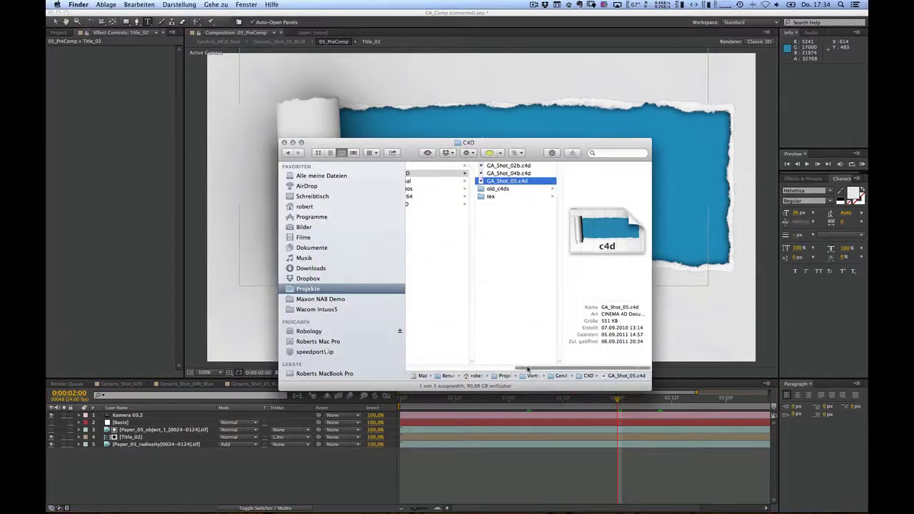
{"action": "left_click_drag", "start_coordinate": [527, 368], "coordinate": [474, 366]}
{"action": "left_click", "coordinate": [502, 181]}
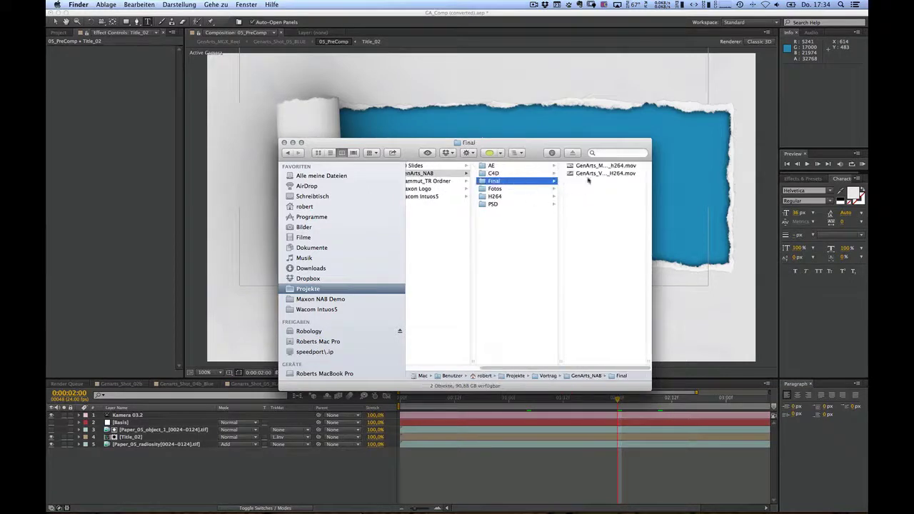
{"action": "left_click", "coordinate": [600, 174]}
{"action": "key", "text": "space"}
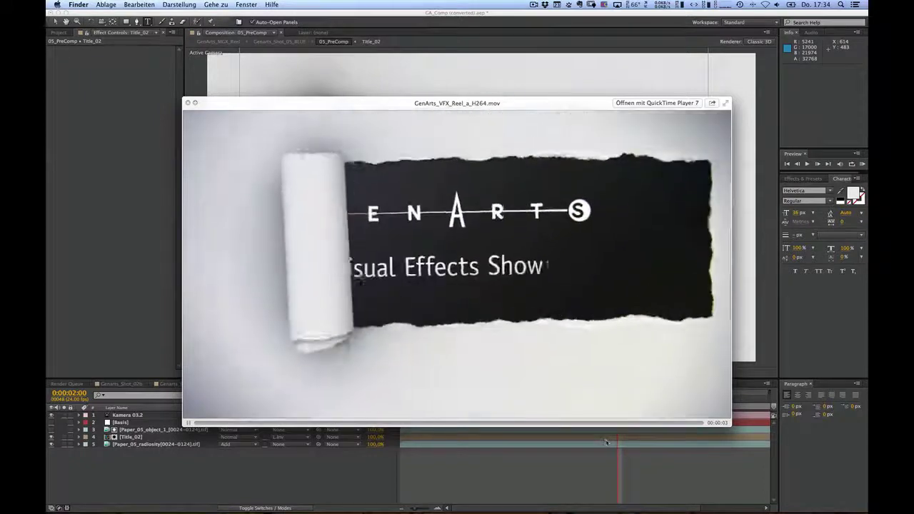
{"action": "key", "text": "space"}
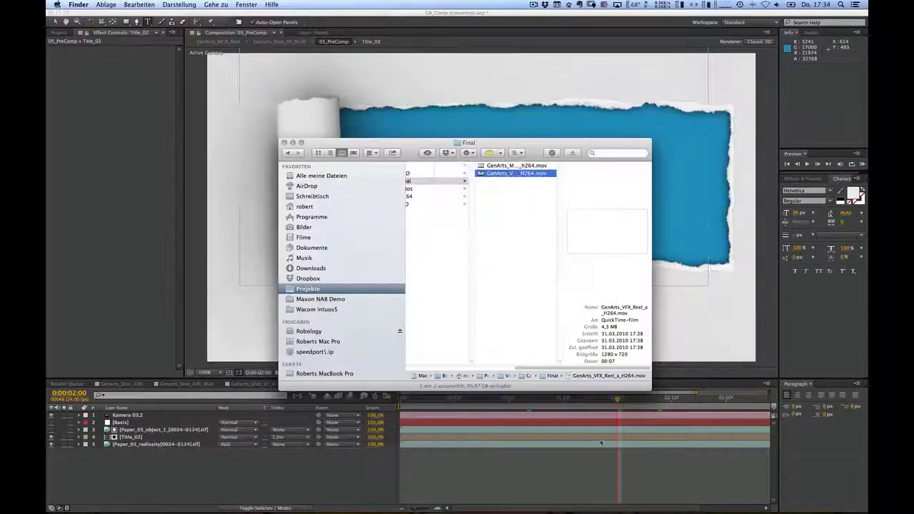
Preview GenArts_MGX_Reel_h264.mov and return to After Effects.
{"action": "left_click", "coordinate": [513, 166]}
{"action": "key", "text": "space"}
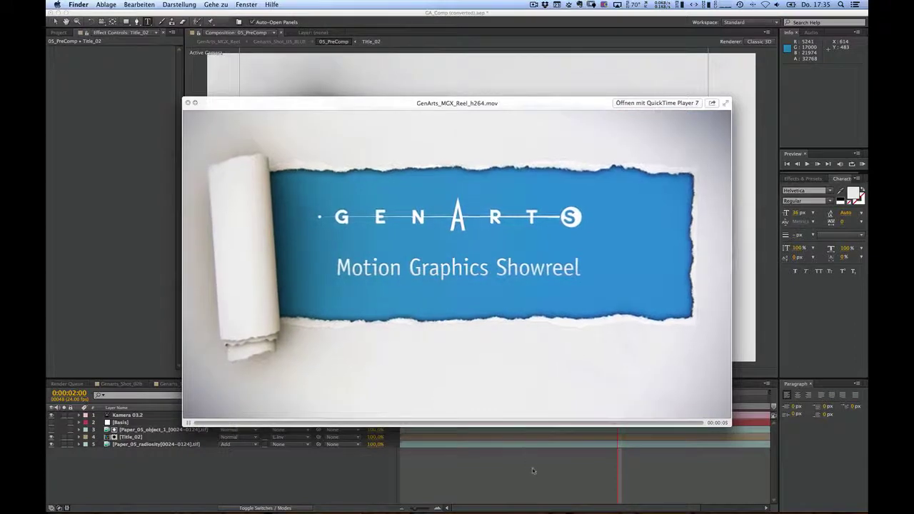
{"action": "key", "text": "space"}
{"action": "left_click", "coordinate": [524, 488]}
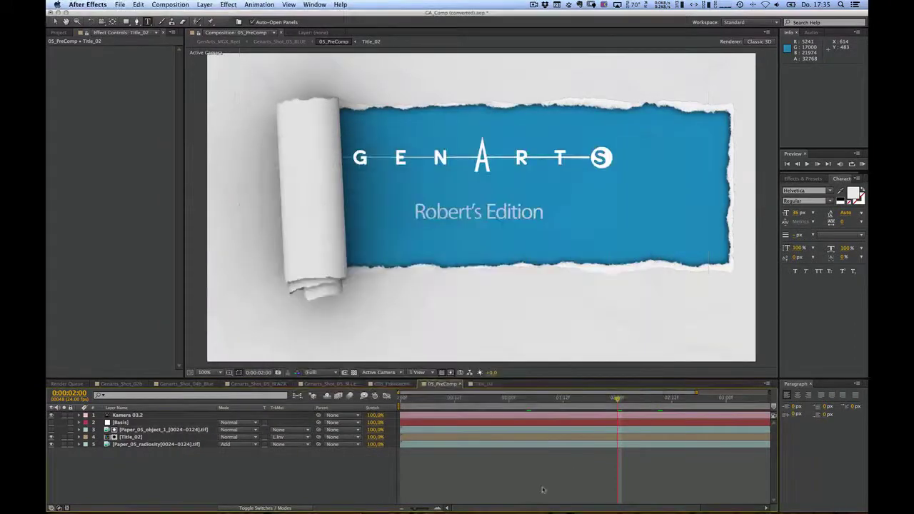